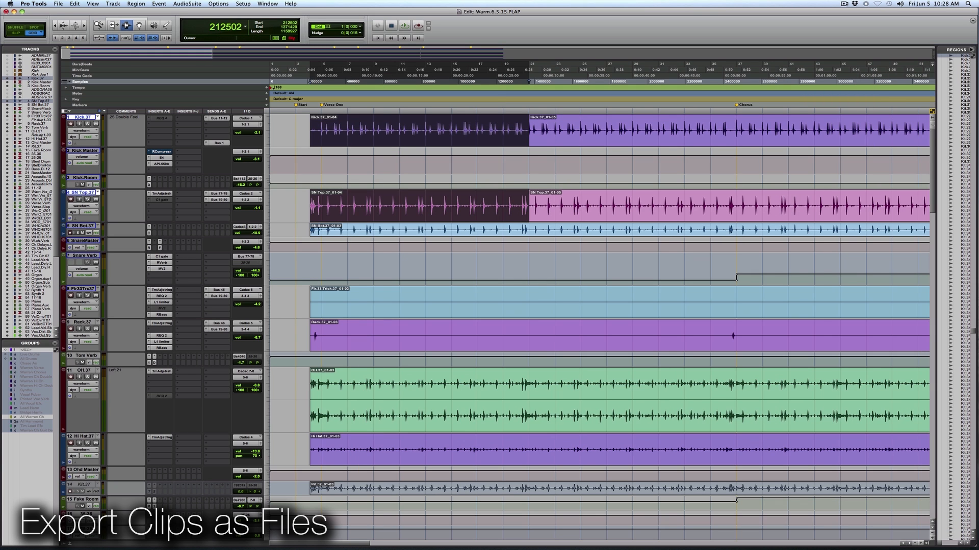
Step: Export the selected Kick.37 and SN Top.37 regions as files into a new Desktop folder named Work Files
{"action": "left_click", "coordinate": [971, 49]}
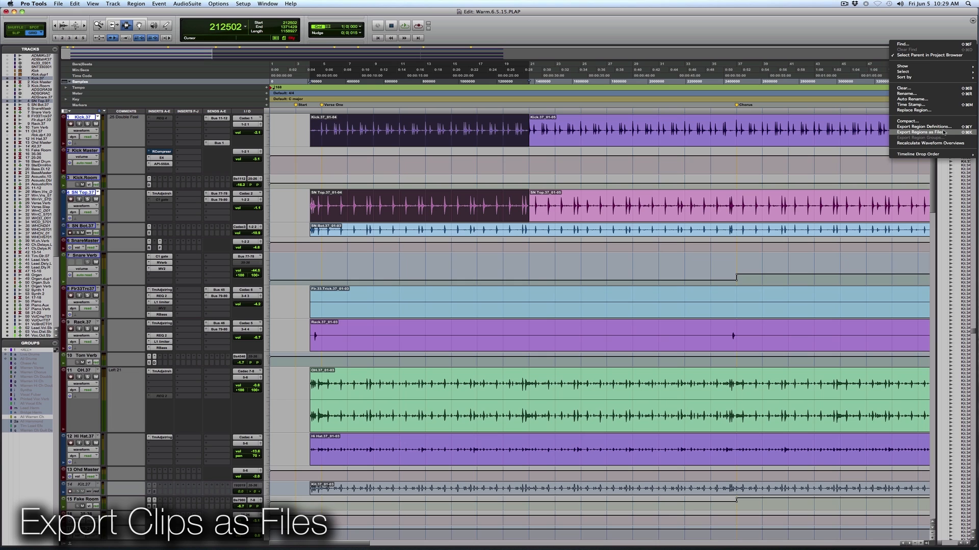
{"action": "left_click", "coordinate": [798, 123]}
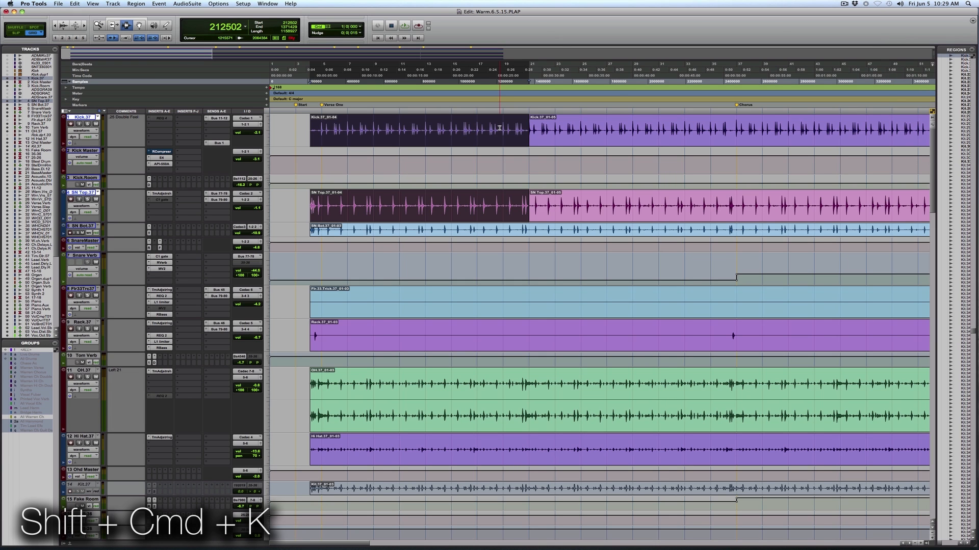
{"action": "key", "text": "shift+super+k"}
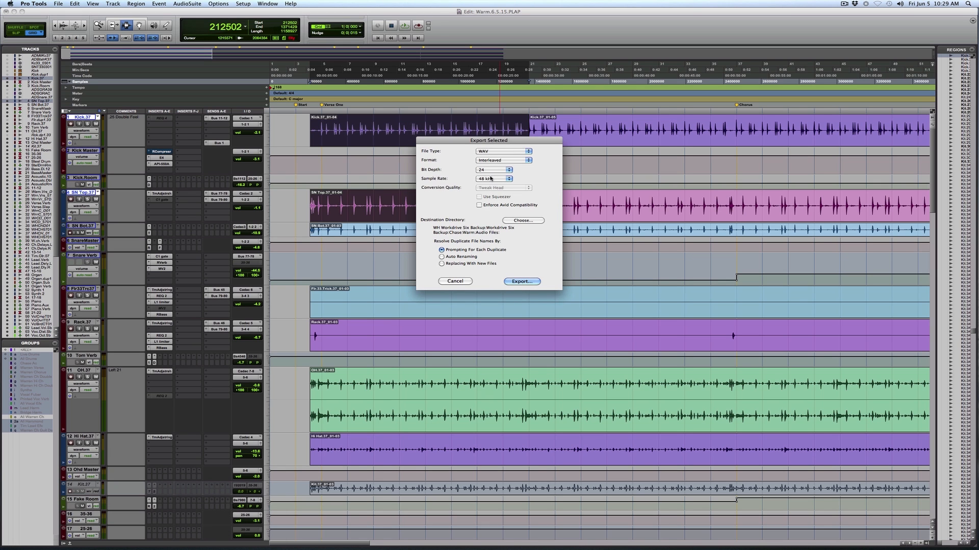
{"action": "left_click", "coordinate": [522, 220]}
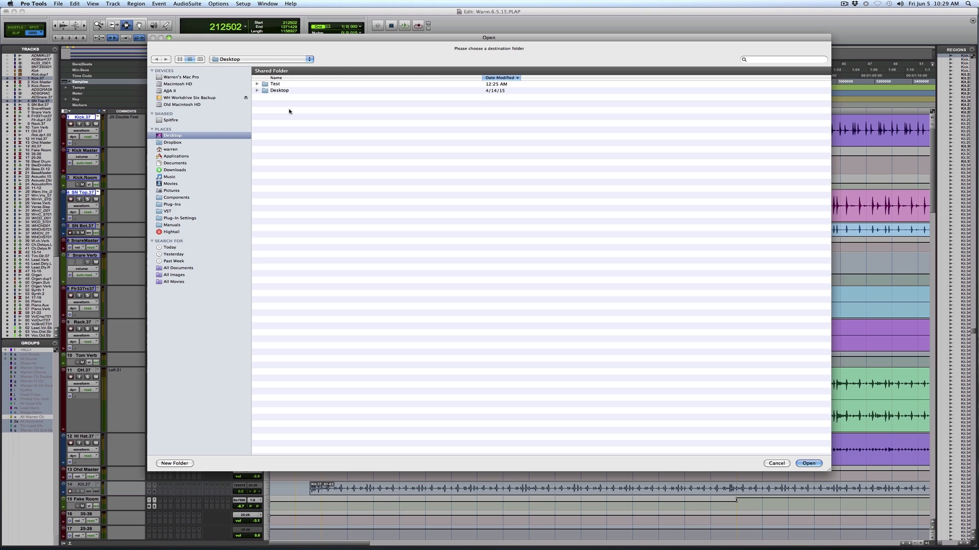
{"action": "left_click", "coordinate": [183, 464]}
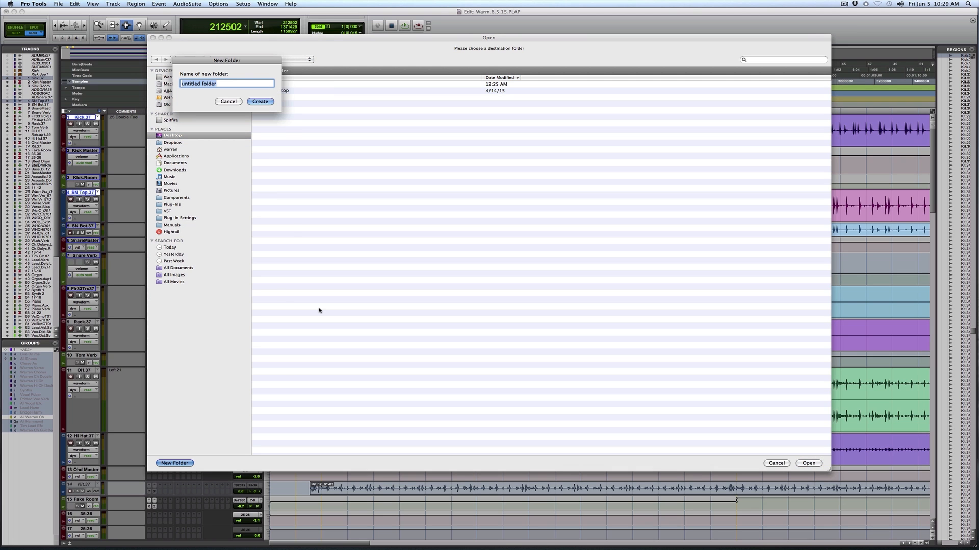
{"action": "type", "text": "Work Files"}
{"action": "key", "text": "Return"}
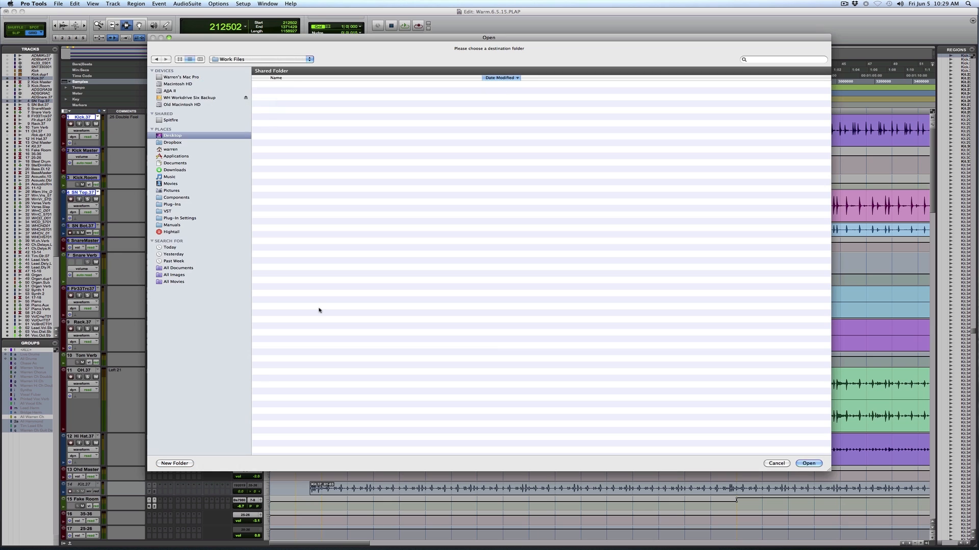
{"action": "left_click", "coordinate": [807, 464]}
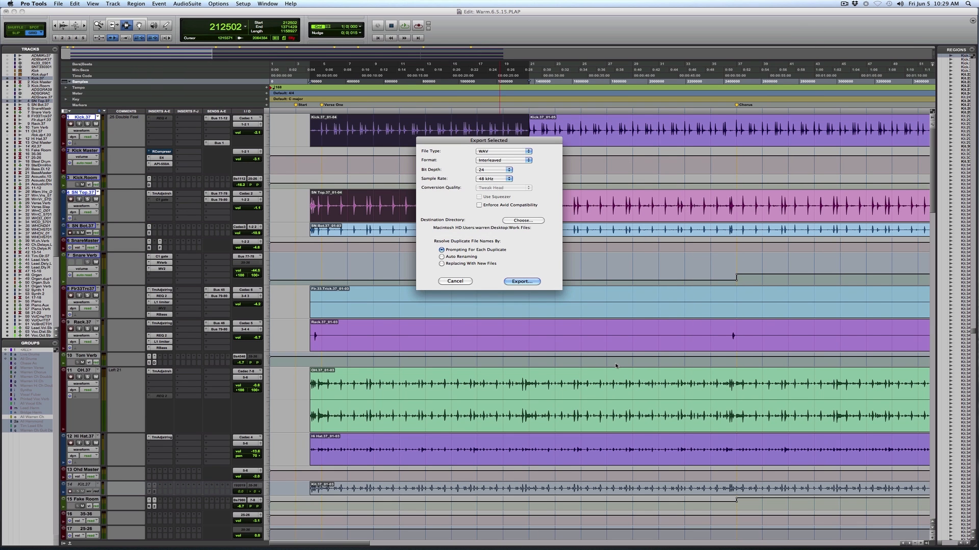
{"action": "left_click", "coordinate": [521, 281]}
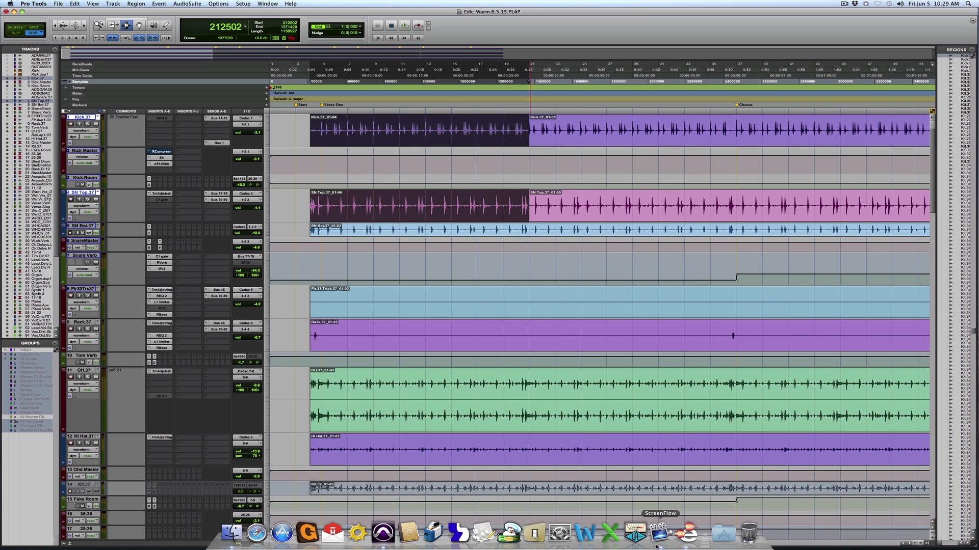
Step: Switch to Melodyne editor and open Kick.37_01-04.wav from the Work Files folder on the Desktop
{"action": "left_click", "coordinate": [685, 533]}
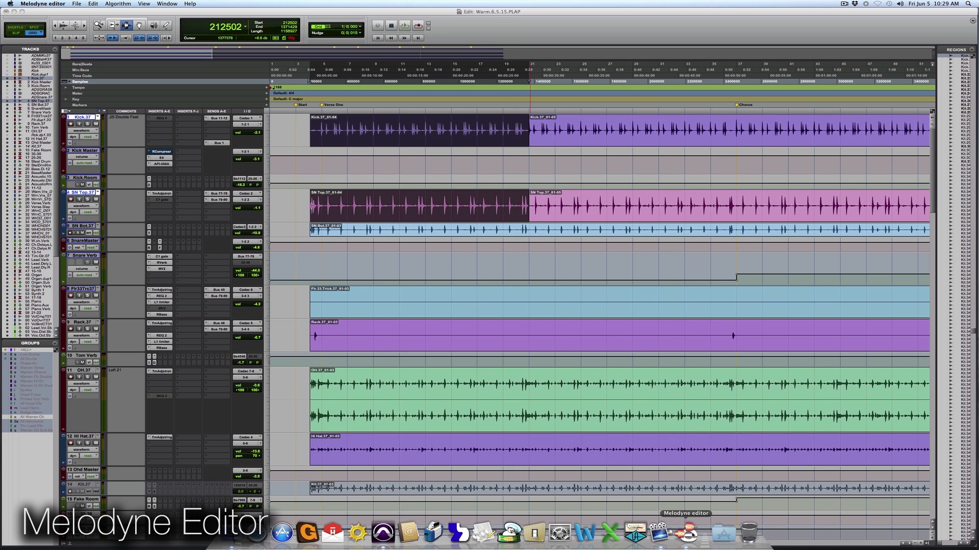
{"action": "left_click", "coordinate": [79, 3]}
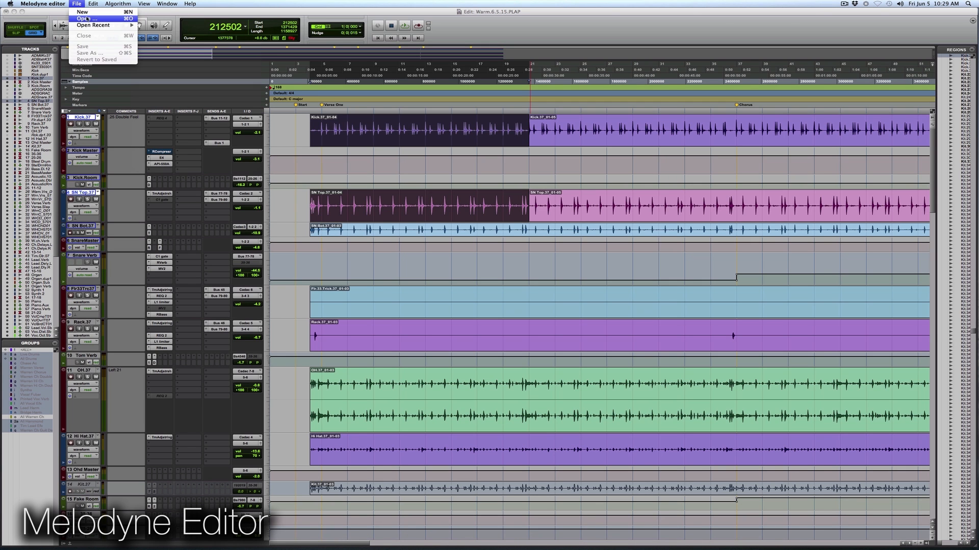
{"action": "left_click", "coordinate": [87, 19]}
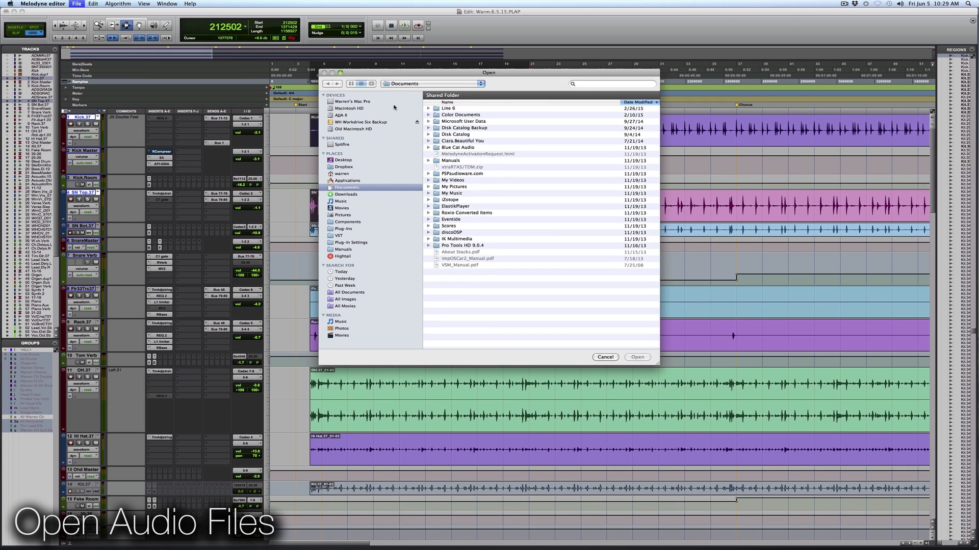
{"action": "left_click", "coordinate": [342, 160]}
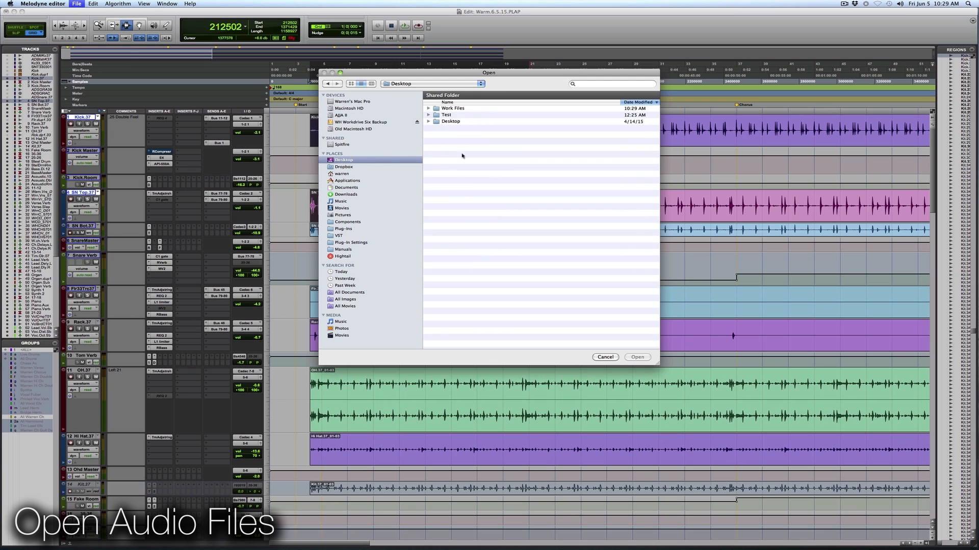
{"action": "double_click", "coordinate": [459, 110]}
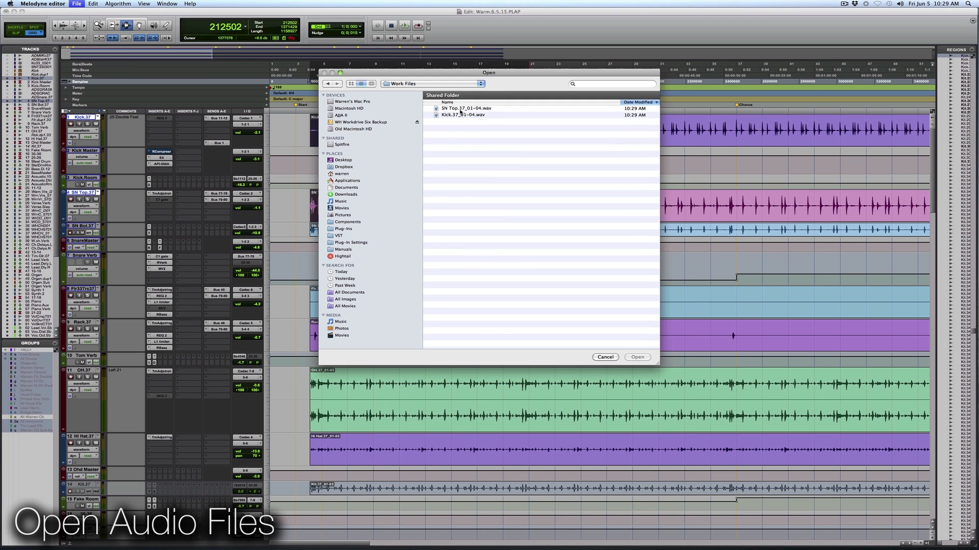
{"action": "left_click", "coordinate": [491, 108]}
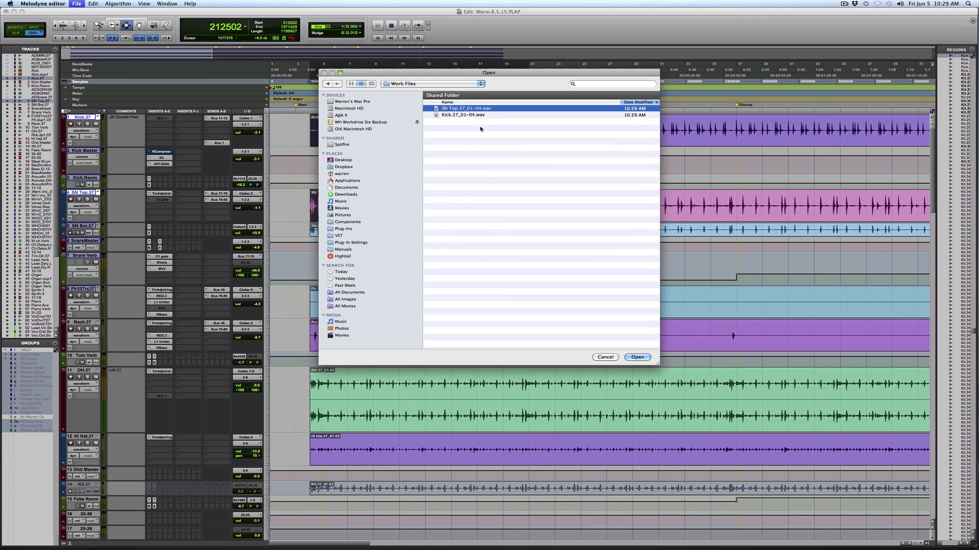
{"action": "left_click", "coordinate": [484, 115]}
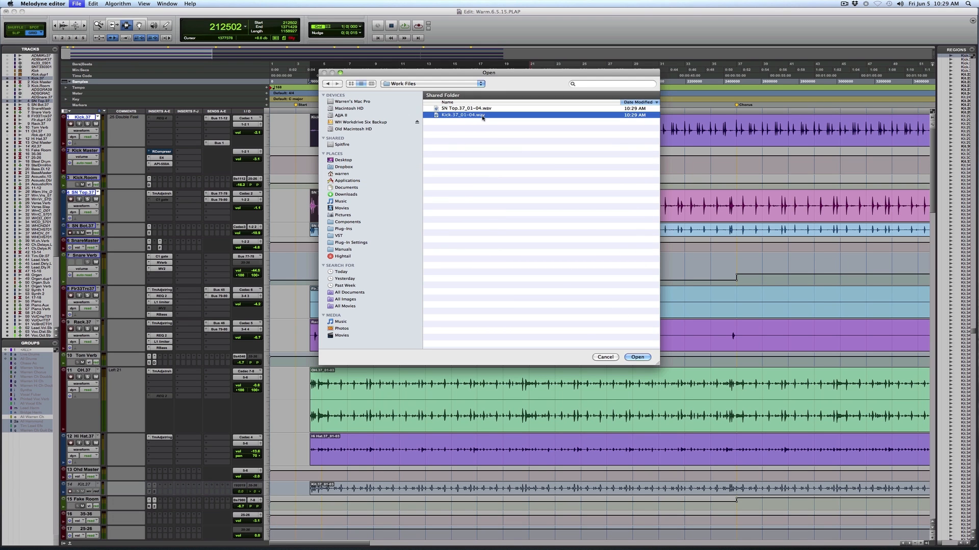
{"action": "left_click", "coordinate": [641, 357]}
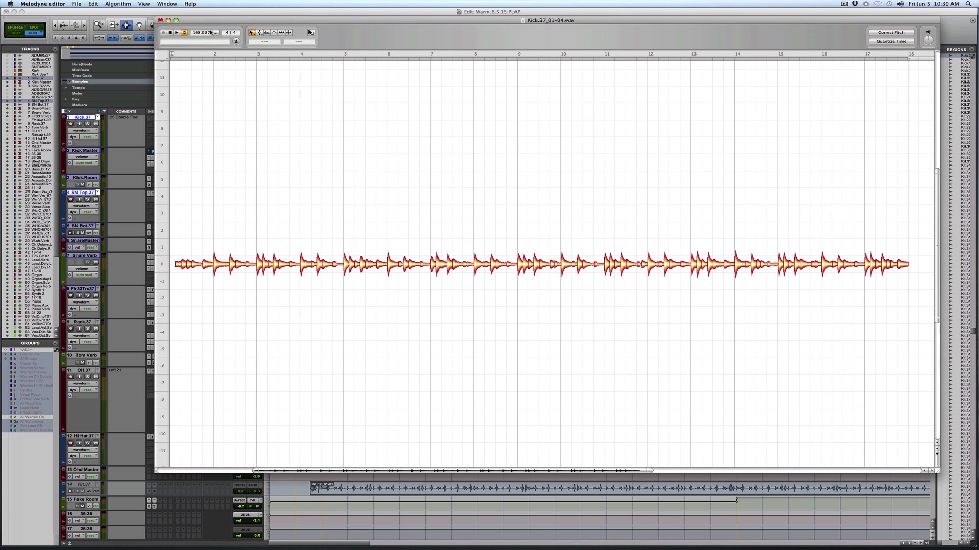
Step: Define a fixed tempo of 168 BPM for the kick file
{"action": "double_click", "coordinate": [215, 32]}
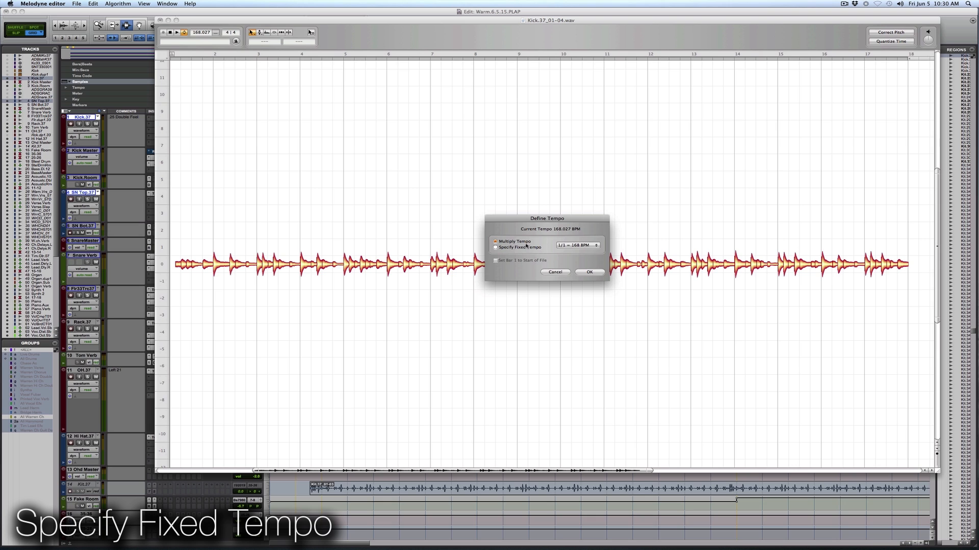
{"action": "left_click", "coordinate": [526, 247]}
{"action": "double_click", "coordinate": [575, 248]}
{"action": "type", "text": "1"}
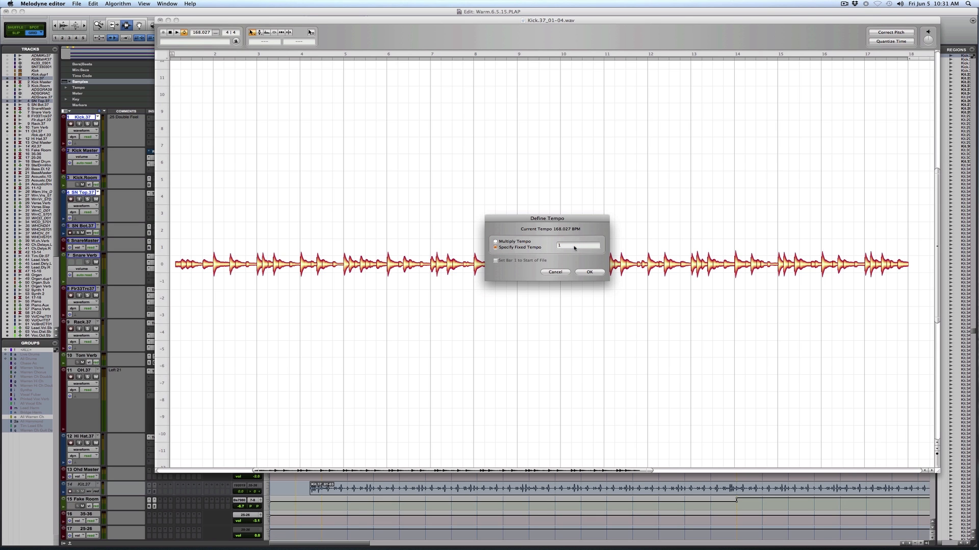
{"action": "type", "text": "68"}
{"action": "key", "text": "Tab"}
{"action": "left_click", "coordinate": [590, 273]}
Step: Save the kick file as Kick.37_01-04 in MIDI File format in the Work Files folder
{"action": "left_click", "coordinate": [76, 3]}
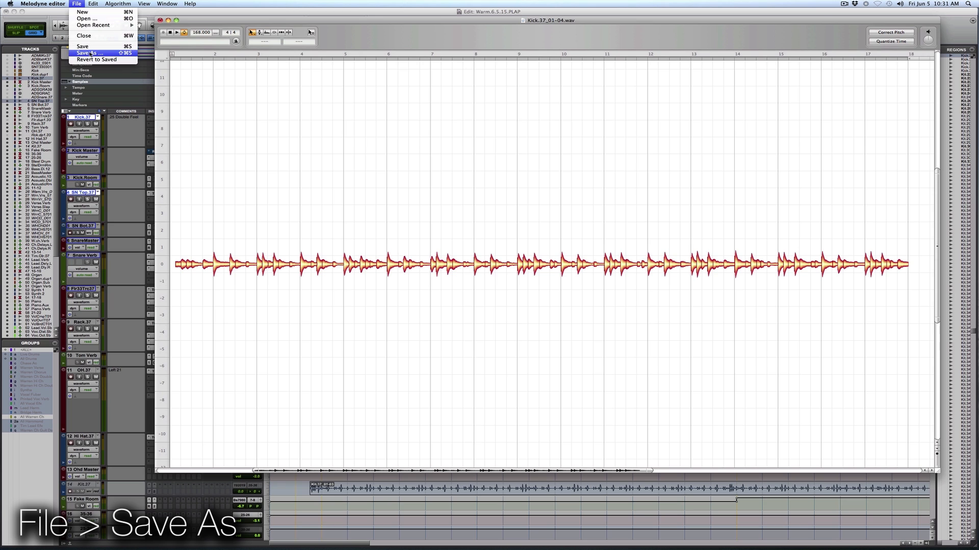
{"action": "left_click", "coordinate": [90, 53]}
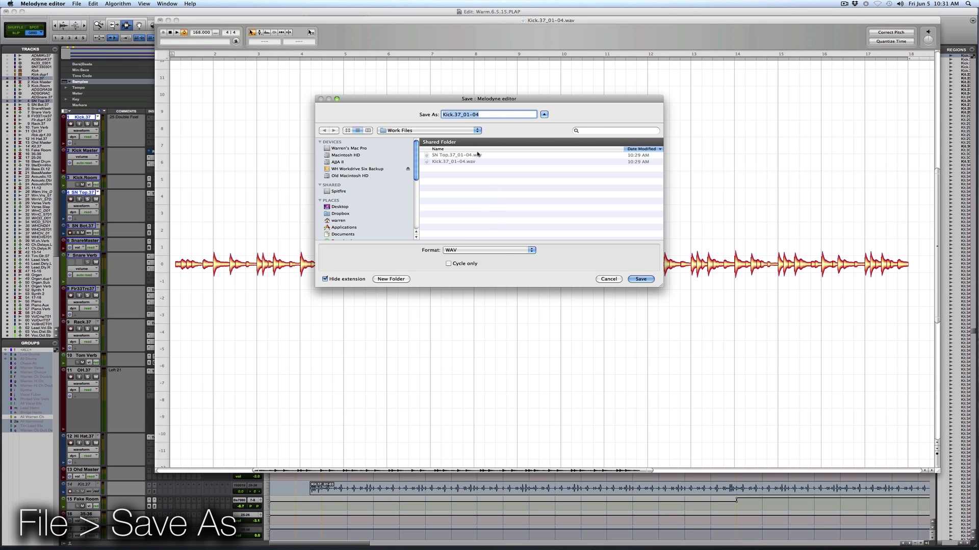
{"action": "left_click", "coordinate": [503, 250]}
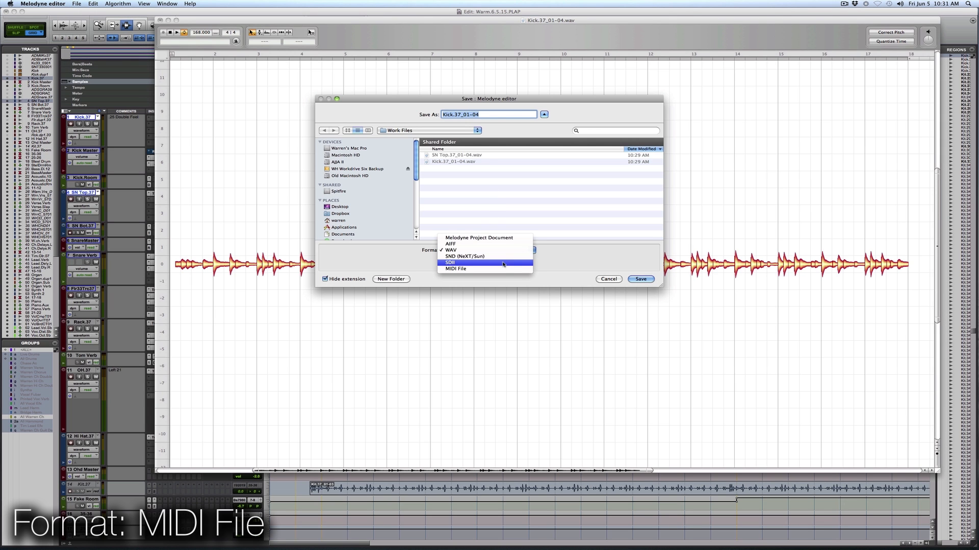
{"action": "left_click", "coordinate": [503, 268]}
{"action": "left_click", "coordinate": [649, 280]}
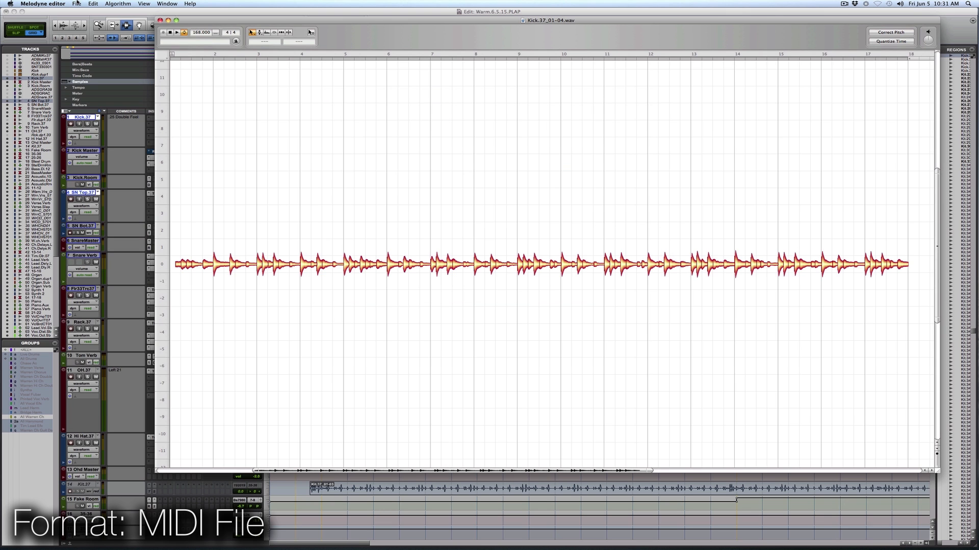
Step: Open the snare audio file SN Top.37_01-04.wav from the Work Files folder
{"action": "left_click", "coordinate": [77, 4]}
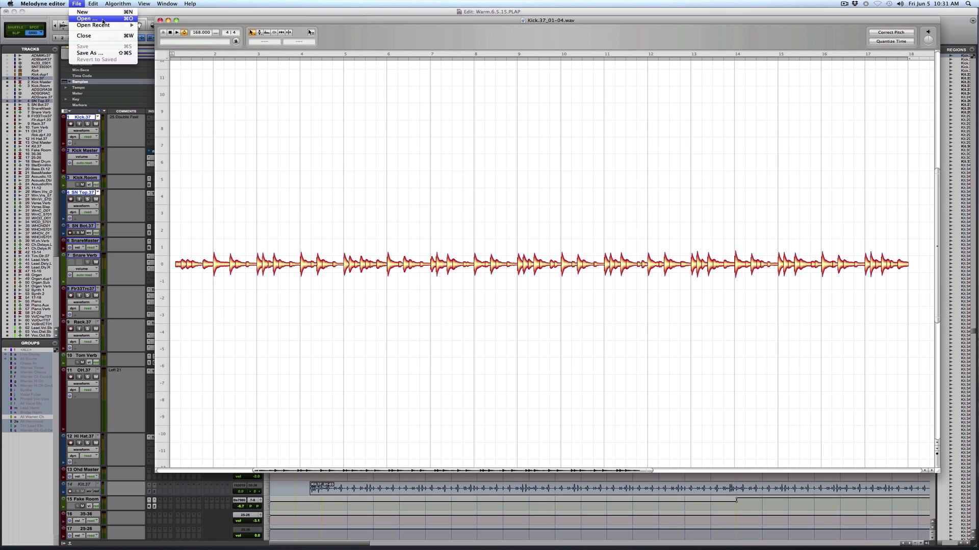
{"action": "left_click", "coordinate": [102, 20]}
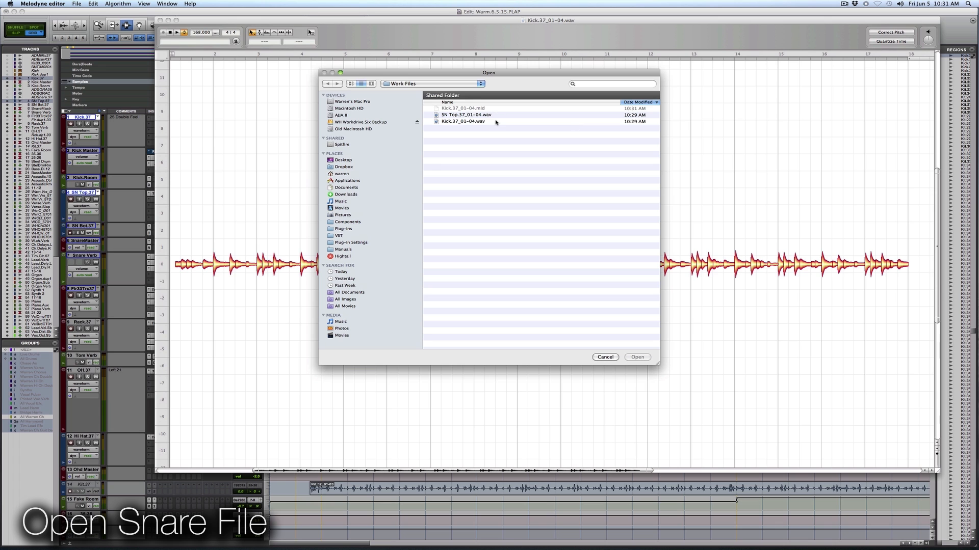
{"action": "left_click", "coordinate": [496, 117]}
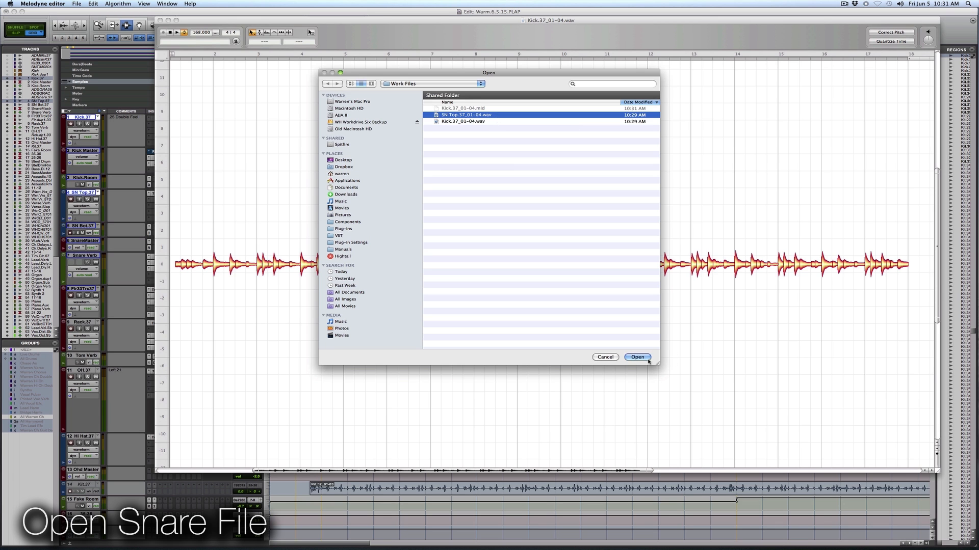
{"action": "left_click", "coordinate": [638, 357]}
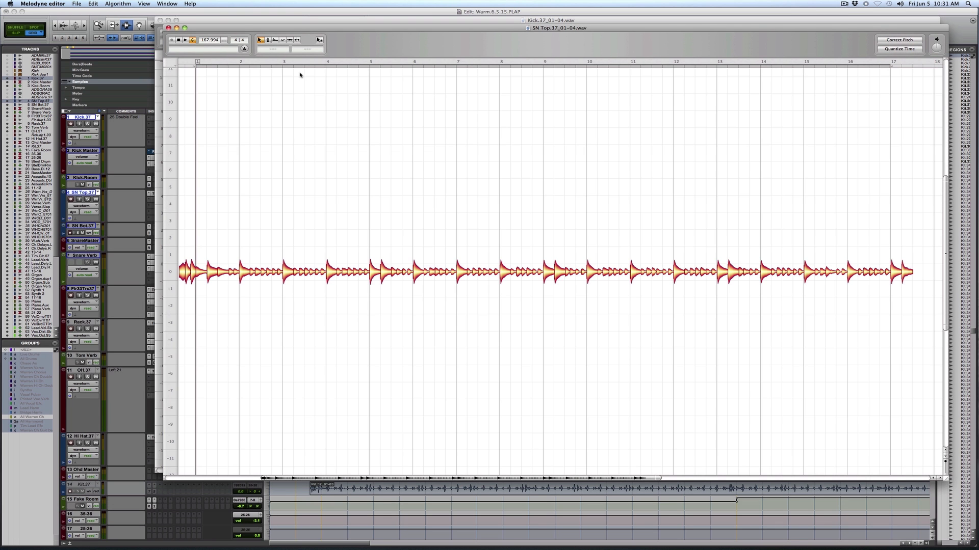
Step: Define a fixed tempo of 168 BPM for the snare file
{"action": "left_click", "coordinate": [224, 40]}
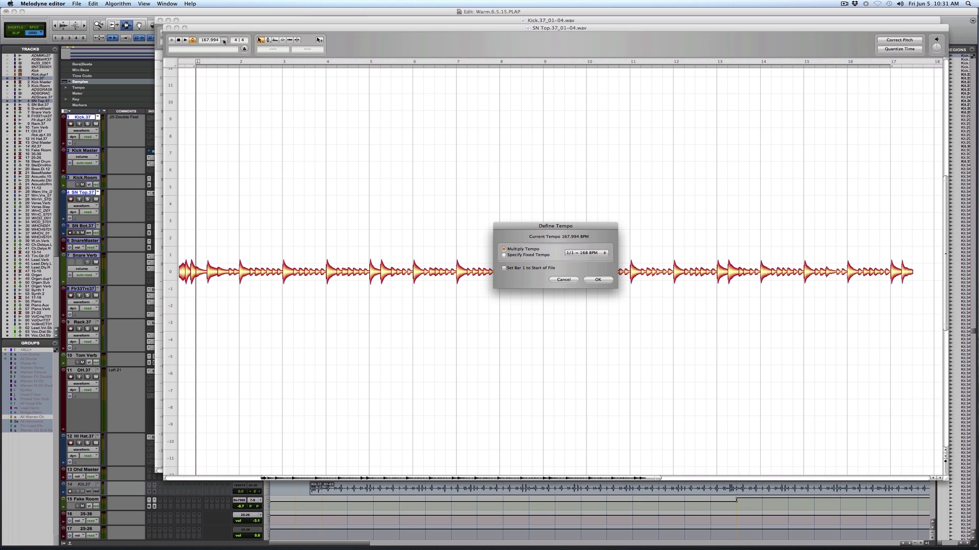
{"action": "left_click", "coordinate": [529, 255]}
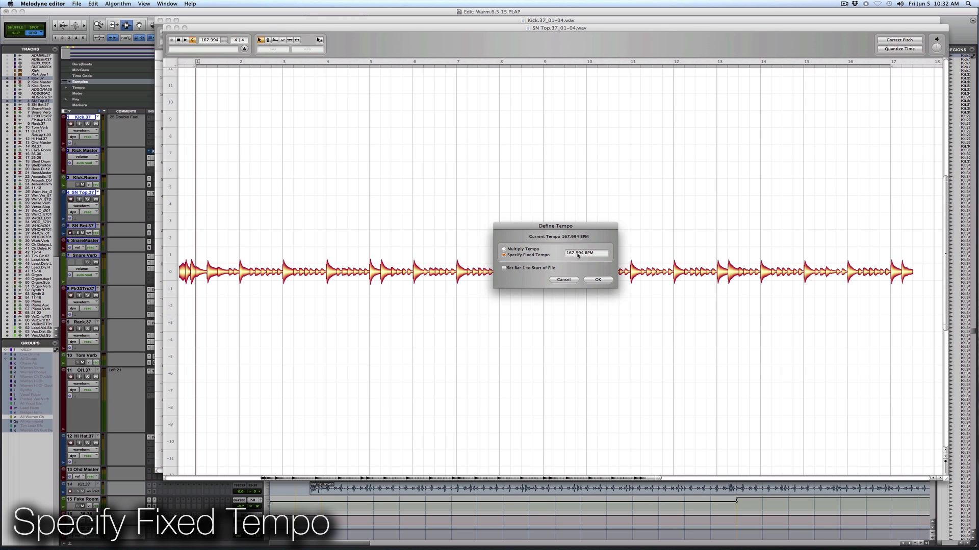
{"action": "triple_click", "coordinate": [575, 254]}
{"action": "type", "text": "168"}
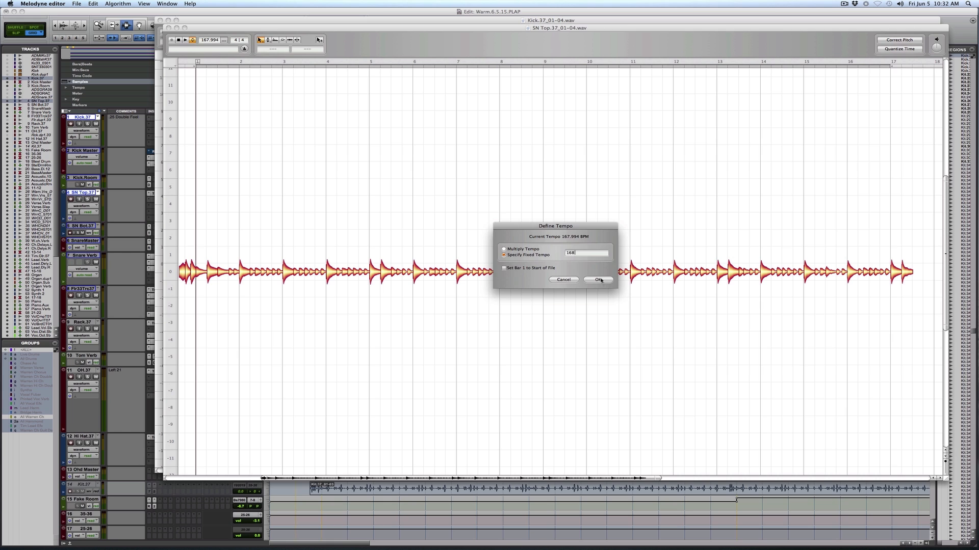
{"action": "left_click", "coordinate": [599, 280]}
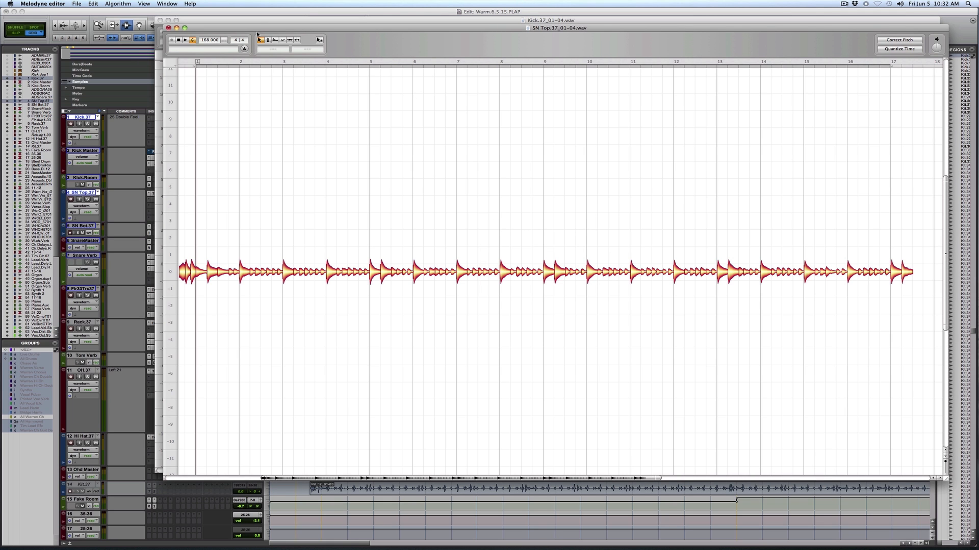
Step: Save the snare file as SN Top.37_01-04 in MIDI File format in Work Files and switch back to Pro Tools
{"action": "left_click", "coordinate": [76, 3]}
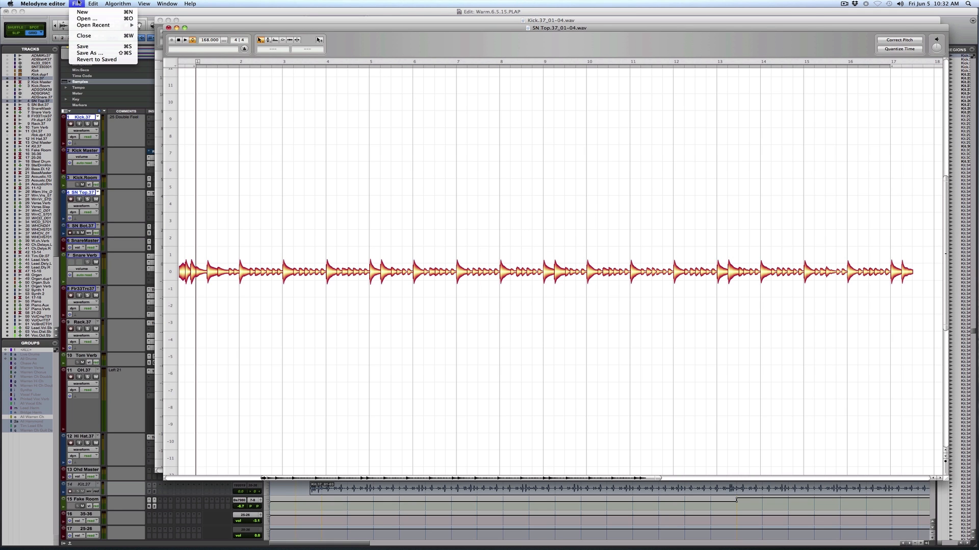
{"action": "left_click", "coordinate": [91, 48]}
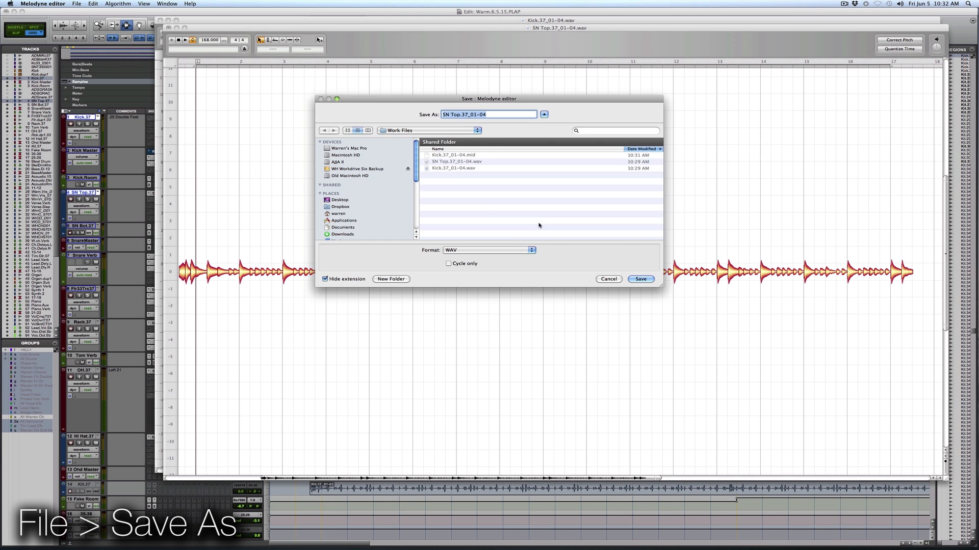
{"action": "left_click", "coordinate": [483, 251]}
{"action": "left_click", "coordinate": [459, 269]}
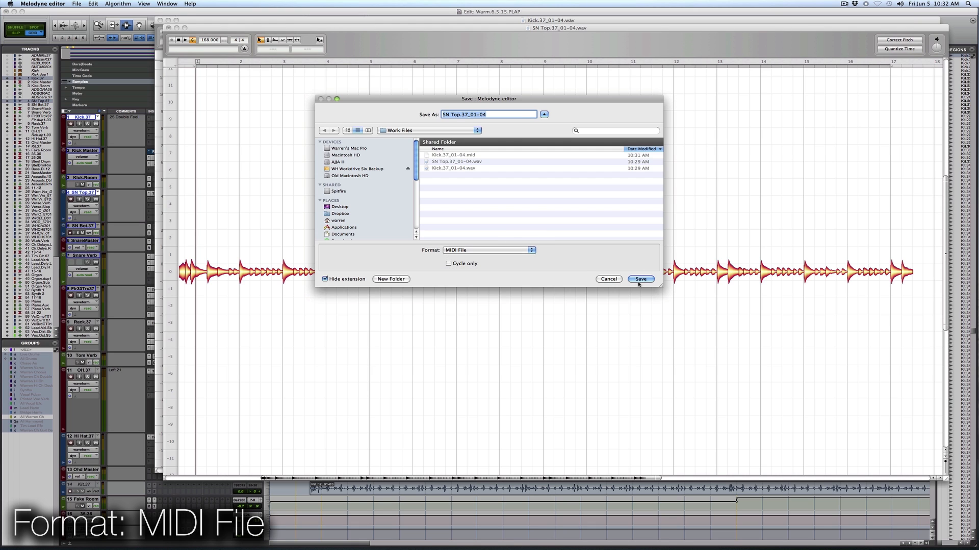
{"action": "left_click", "coordinate": [641, 280]}
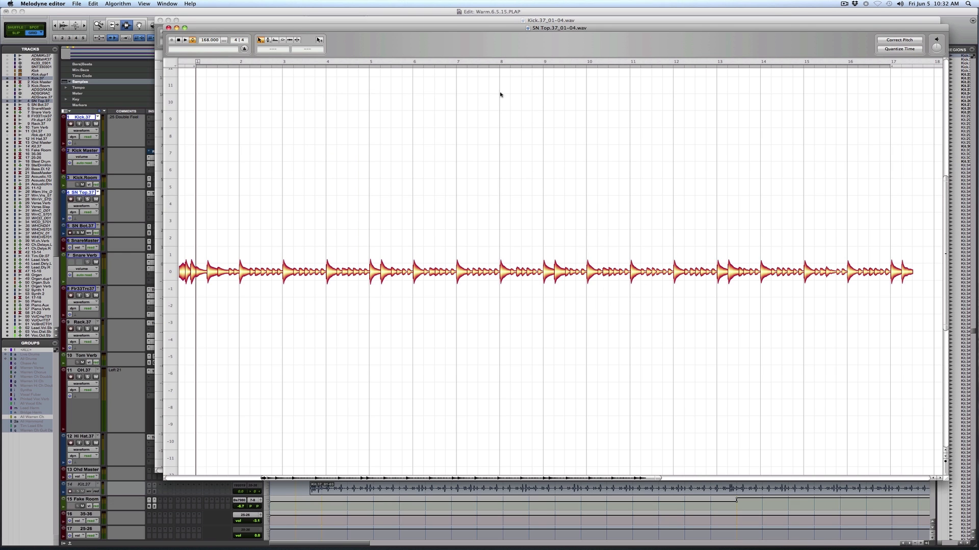
{"action": "left_click", "coordinate": [276, 11]}
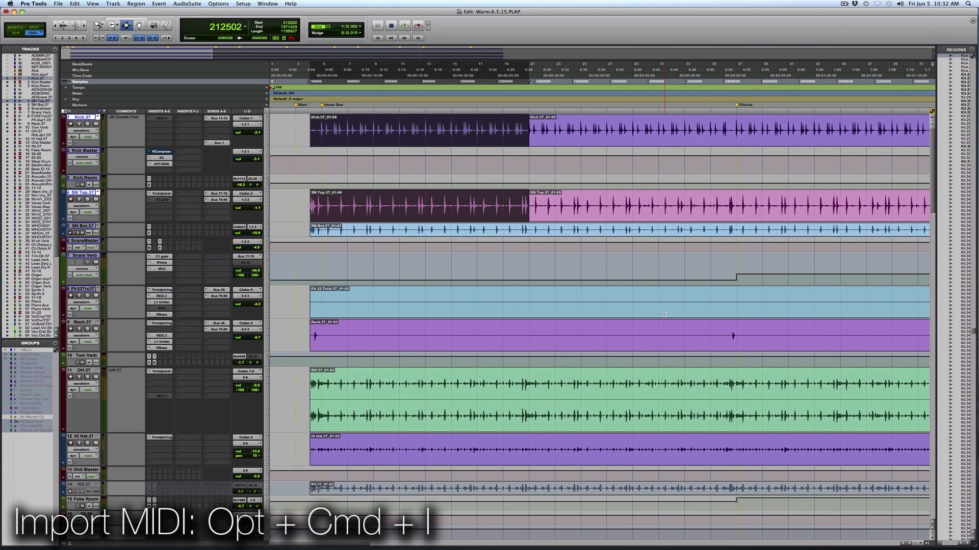
Step: Import the MIDI files SN Top.37_01-04.mid and Kick.37_01-04.mid onto new tracks located at the session start
{"action": "key", "text": "alt+super+i"}
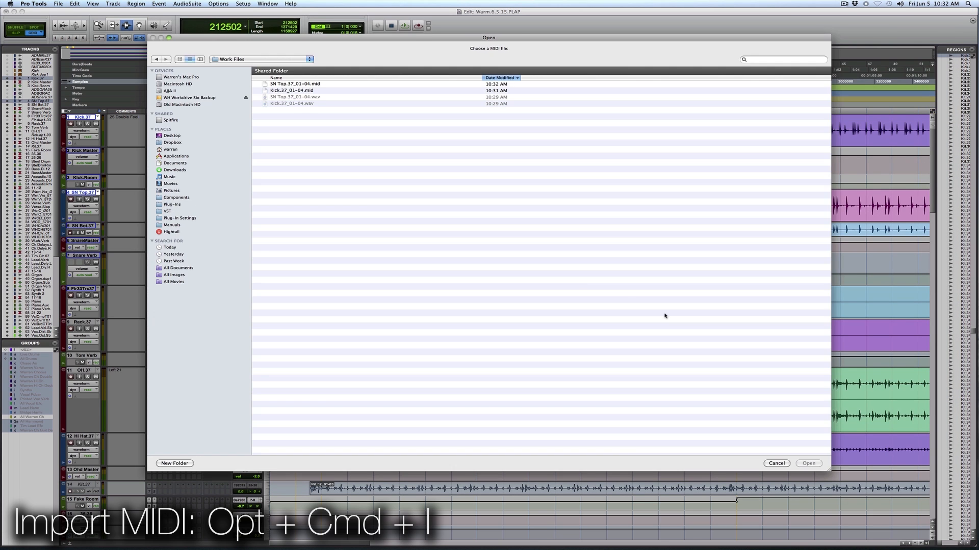
{"action": "left_click", "coordinate": [337, 85]}
{"action": "left_click", "coordinate": [815, 466]}
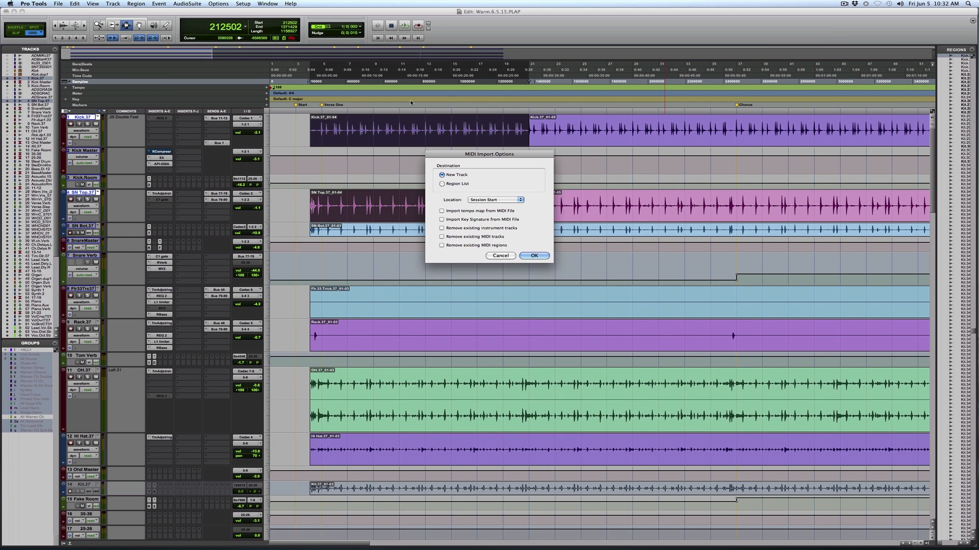
{"action": "left_click", "coordinate": [533, 256]}
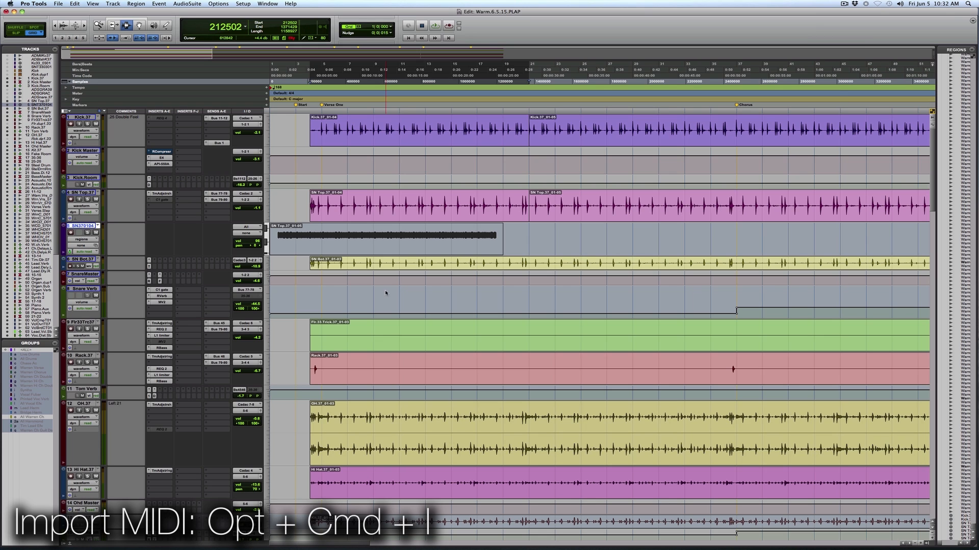
{"action": "key", "text": "alt+super+i"}
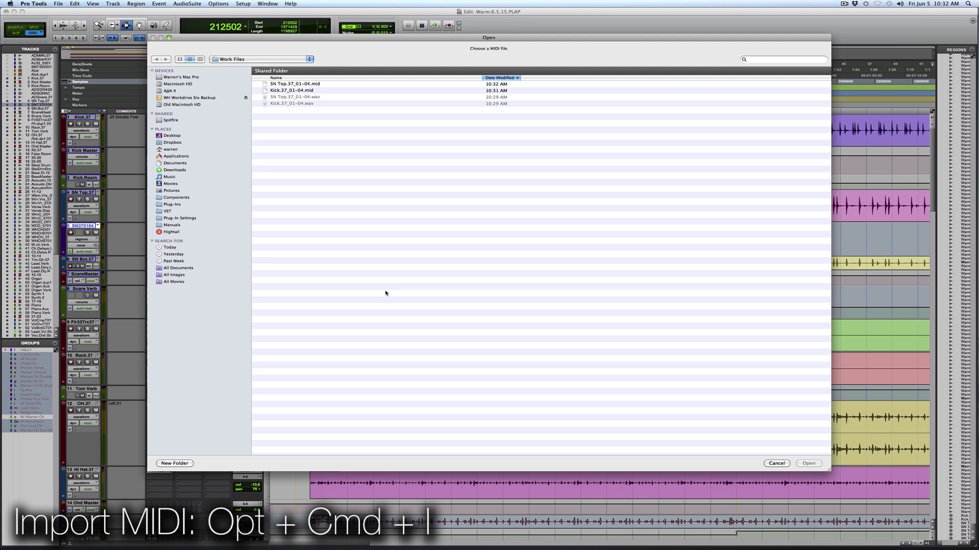
{"action": "left_click", "coordinate": [316, 91]}
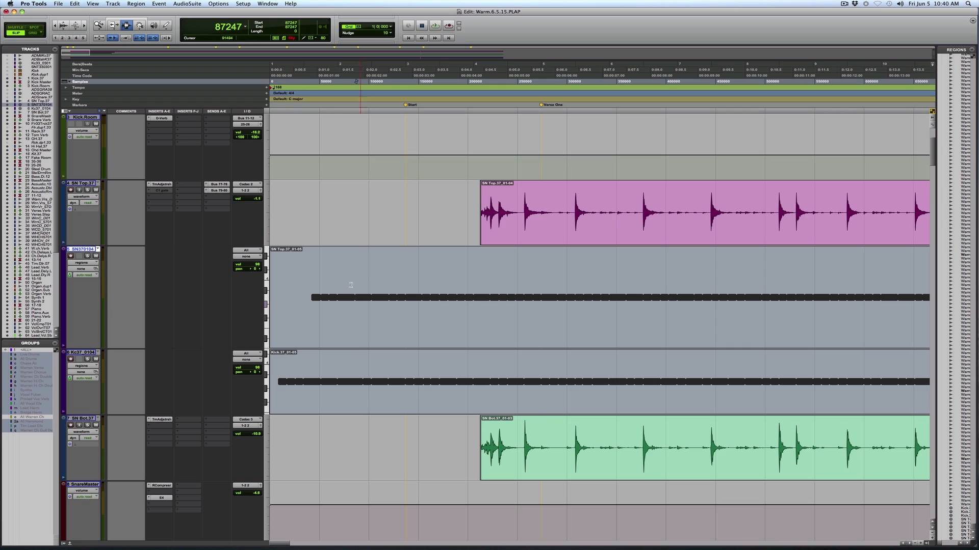
Step: Display the snare MIDI track as notes and compare its first strong note after the opening fill with the matching SN Top.37 hit
{"action": "left_click", "coordinate": [95, 263]}
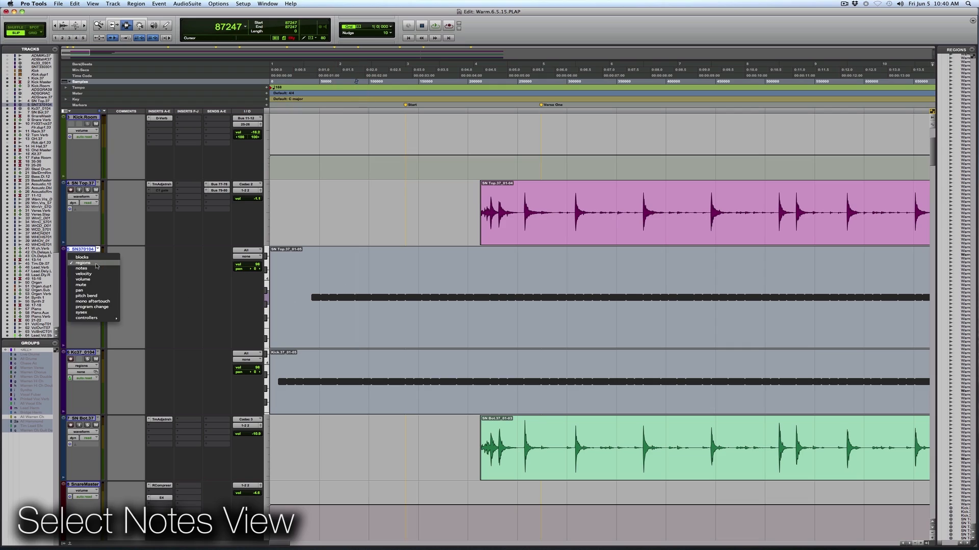
{"action": "left_click", "coordinate": [82, 268]}
{"action": "left_click_drag", "start_coordinate": [352, 296], "coordinate": [370, 296]}
{"action": "left_click", "coordinate": [362, 300]}
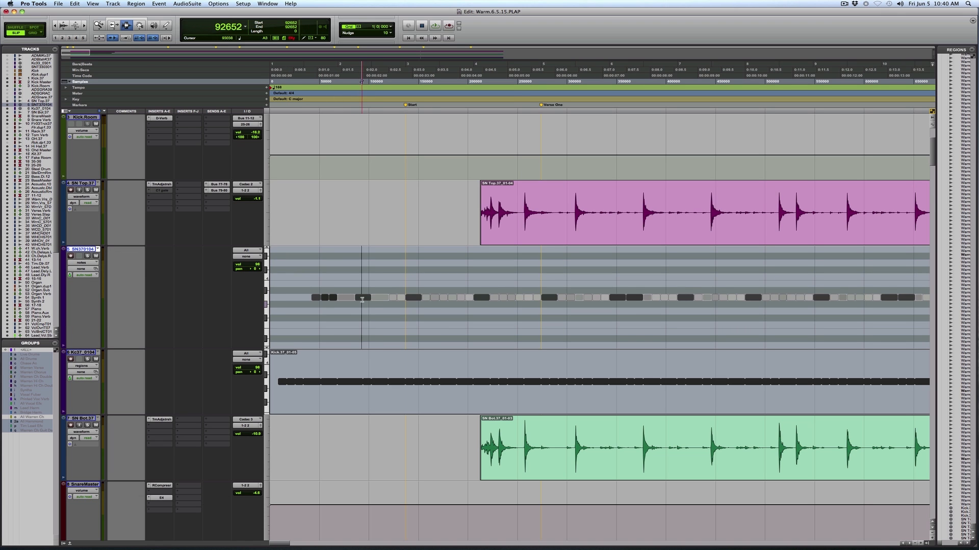
{"action": "left_click_drag", "start_coordinate": [525, 213], "coordinate": [531, 213]}
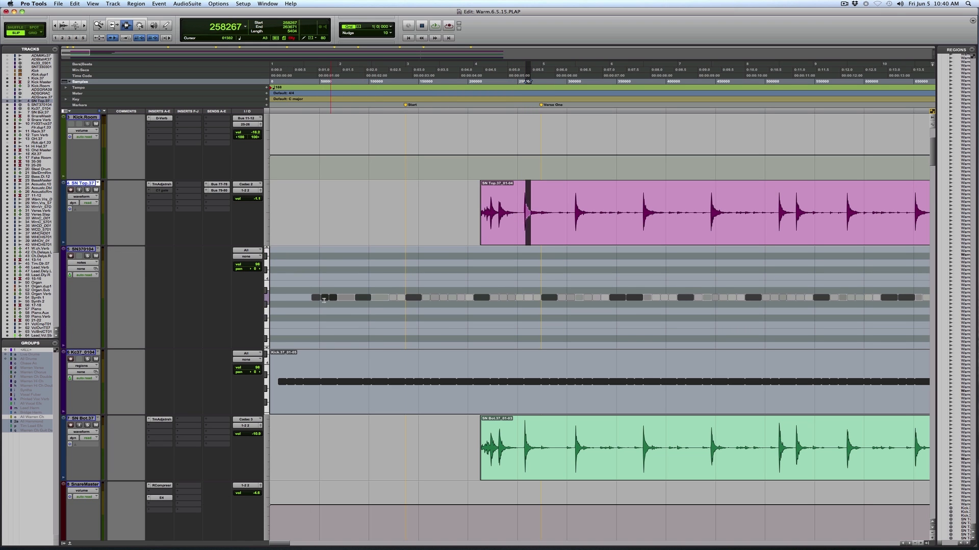
{"action": "left_click_drag", "start_coordinate": [356, 297], "coordinate": [366, 296]}
{"action": "left_click", "coordinate": [365, 297]}
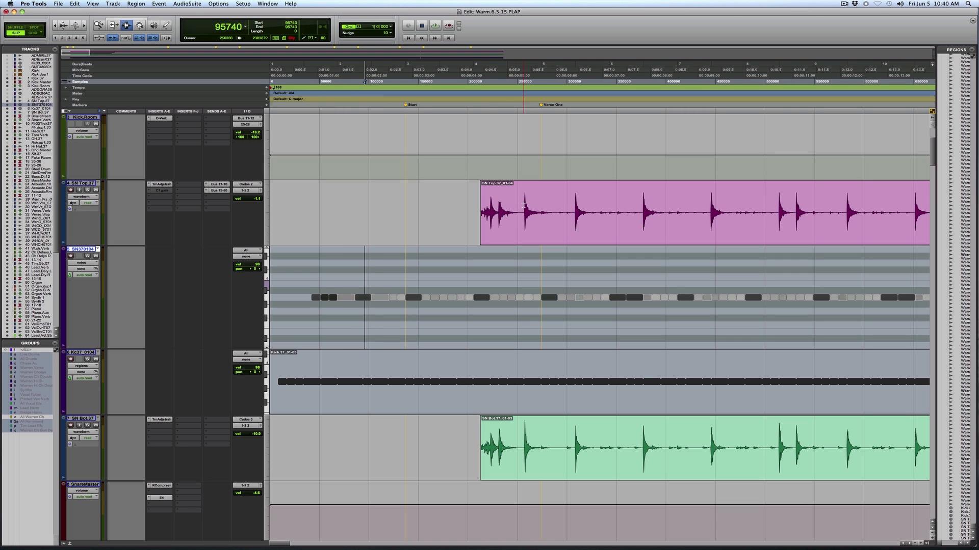
{"action": "left_click_drag", "start_coordinate": [523, 209], "coordinate": [536, 209]}
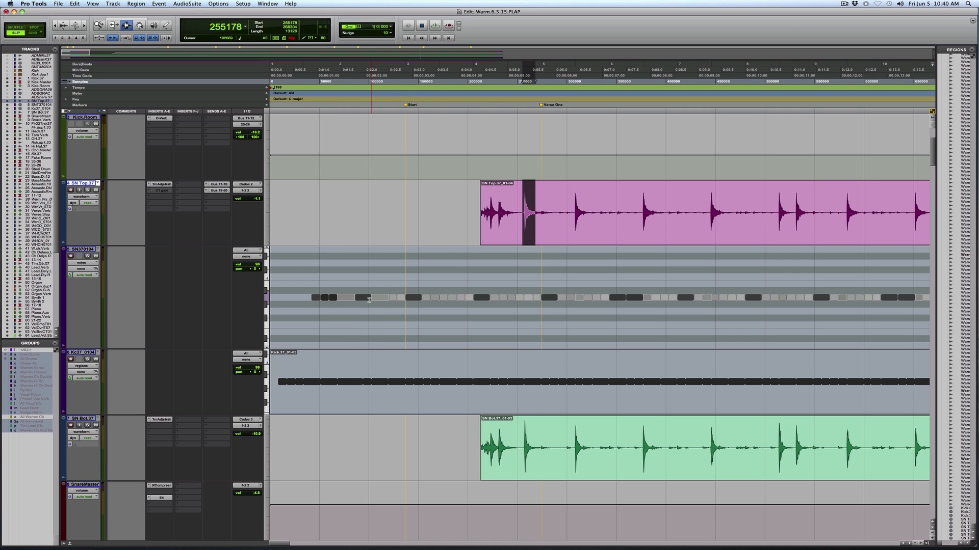
{"action": "left_click", "coordinate": [347, 300]}
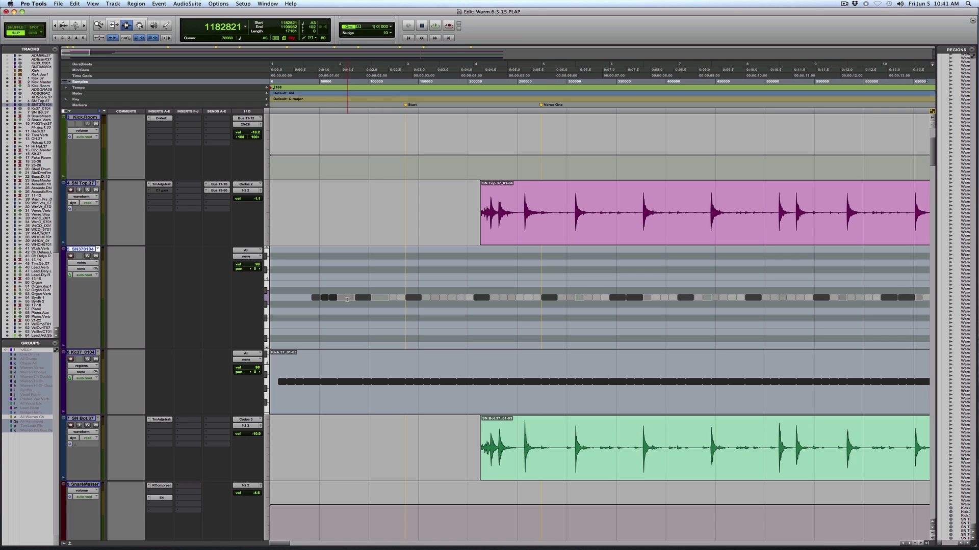
{"action": "left_click", "coordinate": [344, 299]}
Step: Return the snare MIDI track to regions view and separate its region at the first strong note after the opening fill
{"action": "left_click", "coordinate": [93, 266]}
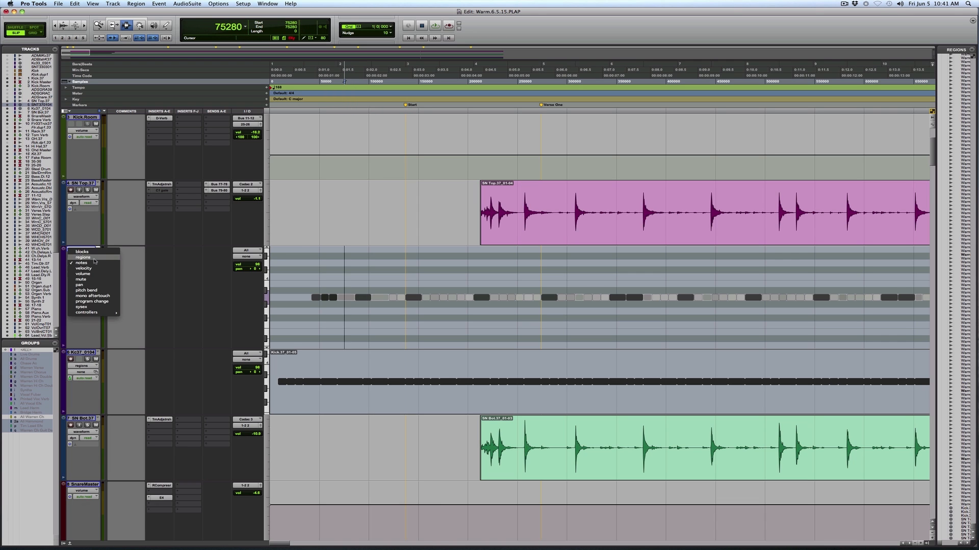
{"action": "left_click", "coordinate": [87, 260]}
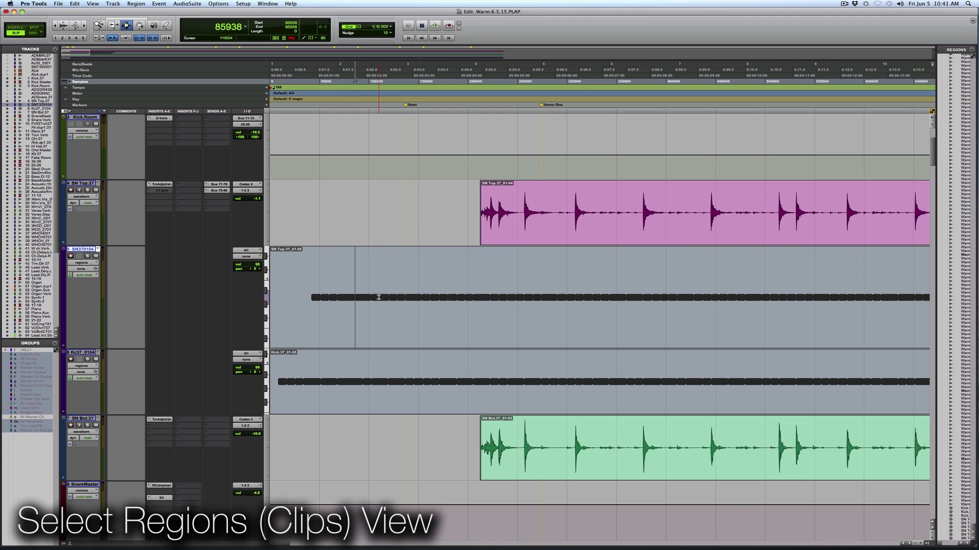
{"action": "key", "text": "super+e"}
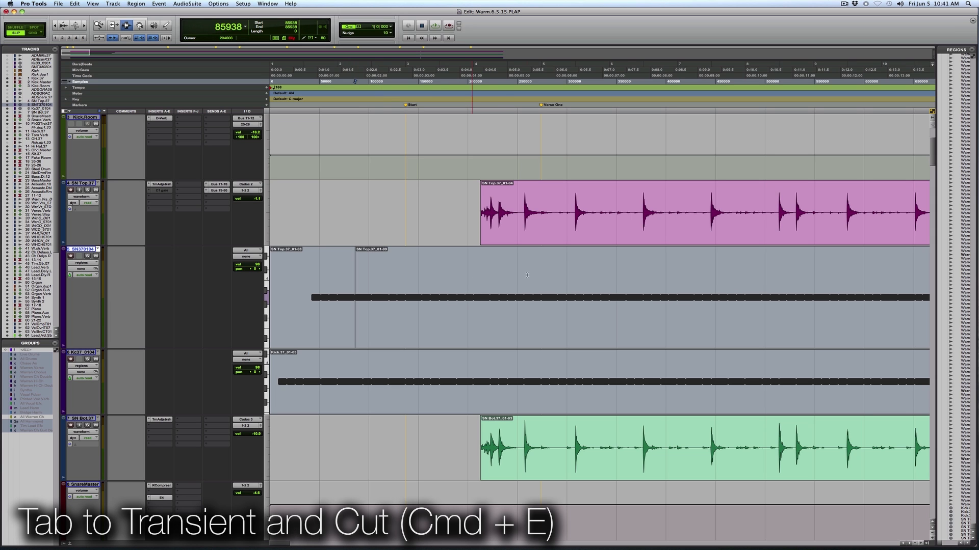
Step: Snap the start of the second snare MIDI region to the transient of the first strong SN Top.37 hit after the fill
{"action": "left_click", "coordinate": [515, 216]}
{"action": "key", "text": "Tab"}
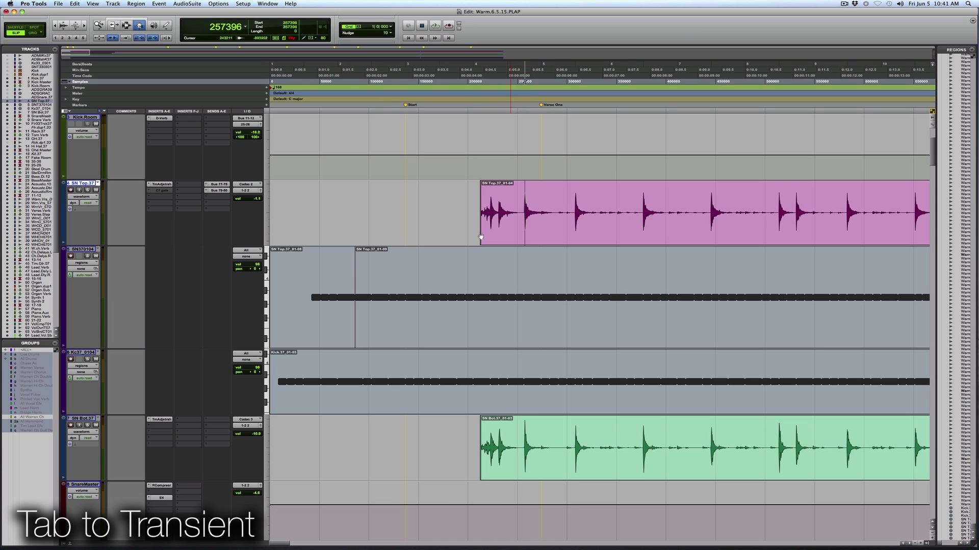
{"action": "key", "text": "F7"}
{"action": "key", "text": "F8"}
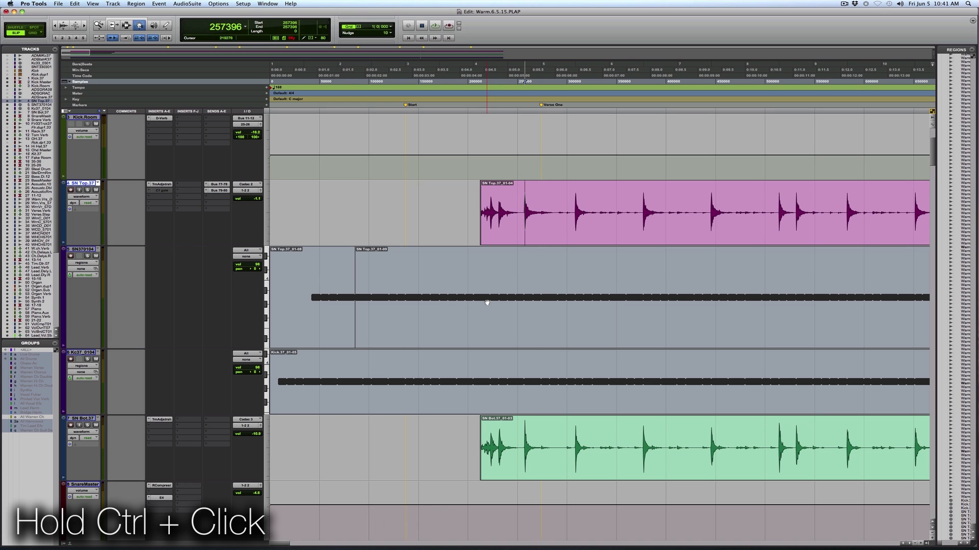
{"action": "left_click", "coordinate": [487, 303], "text": "ctrl"}
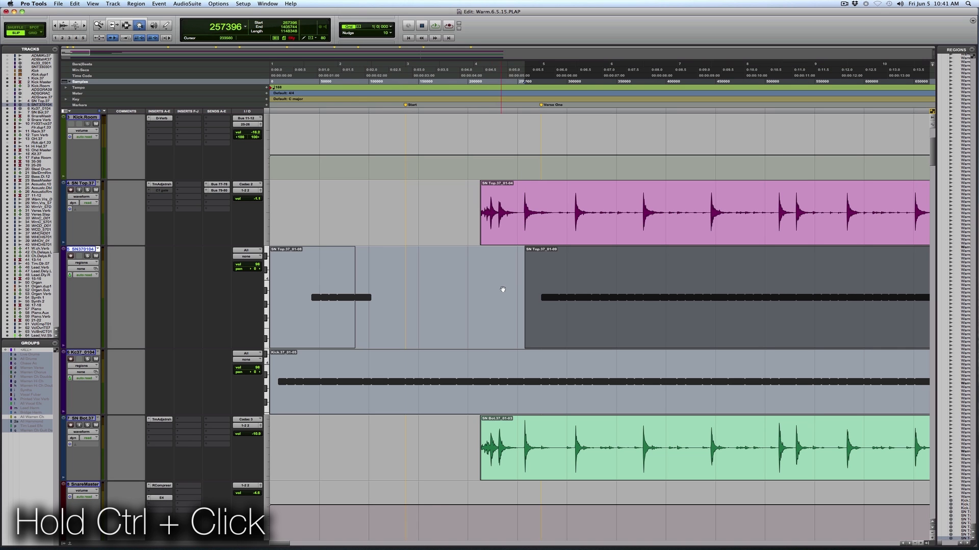
Step: Extend the start of the moved snare MIDI region back to recover the opening notes, and delete the leftover region at the session start
{"action": "key", "text": "F6"}
{"action": "left_click_drag", "start_coordinate": [534, 278], "coordinate": [260, 283]}
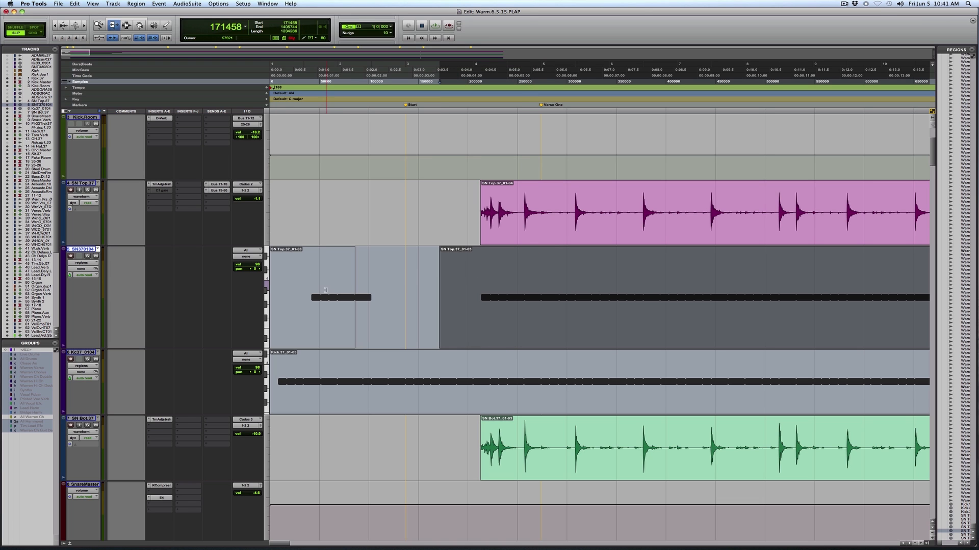
{"action": "key", "text": "F8"}
{"action": "left_click", "coordinate": [324, 316]}
{"action": "key", "text": "Delete"}
Step: Show the snare MIDI track as notes and check their alignment with the SN Top.37 audio hits up close
{"action": "key", "text": "F7"}
{"action": "left_click", "coordinate": [479, 292]}
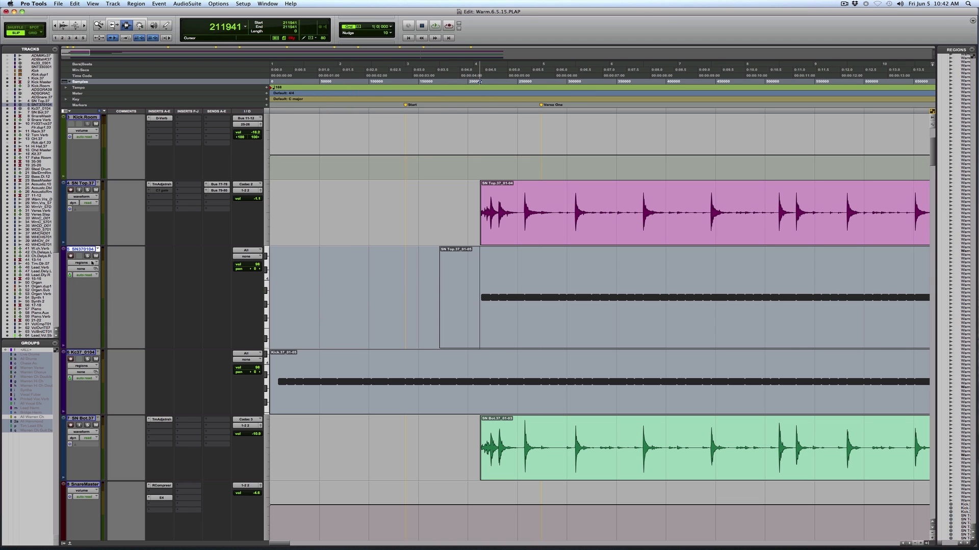
{"action": "left_click", "coordinate": [90, 263]}
{"action": "left_click", "coordinate": [82, 269]}
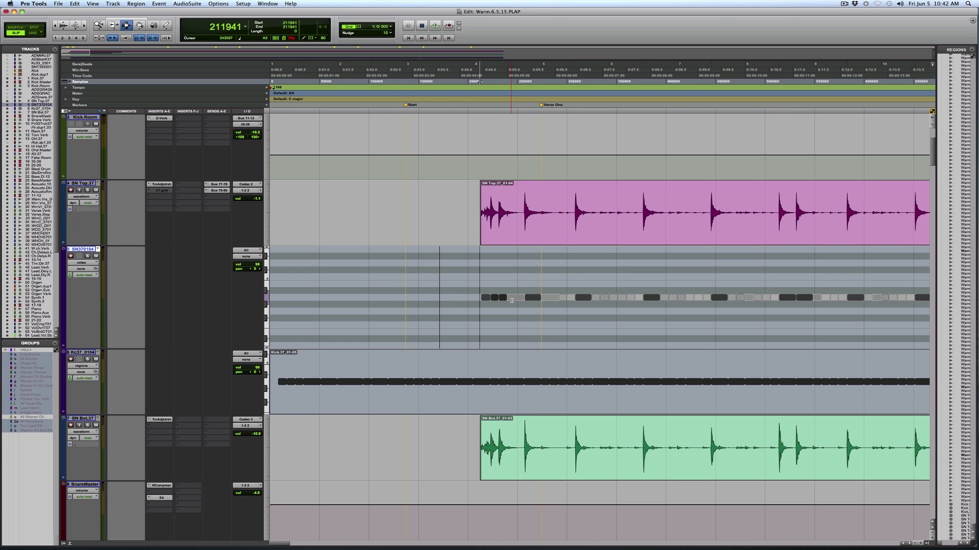
{"action": "left_click", "coordinate": [528, 293]}
{"action": "key", "text": "super+bracketright"}
{"action": "key", "text": "super+bracketright"}
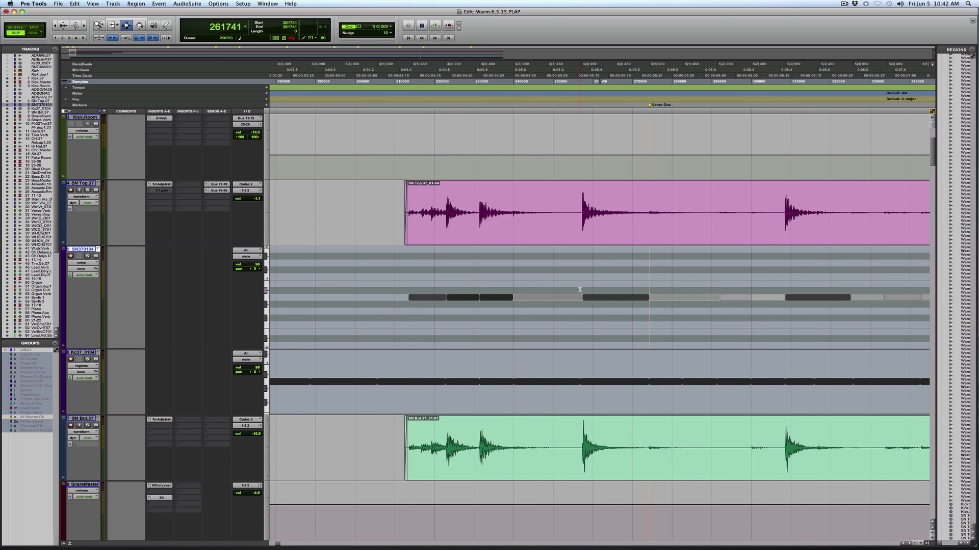
{"action": "left_click", "coordinate": [783, 295]}
{"action": "key", "text": "super+bracketleft"}
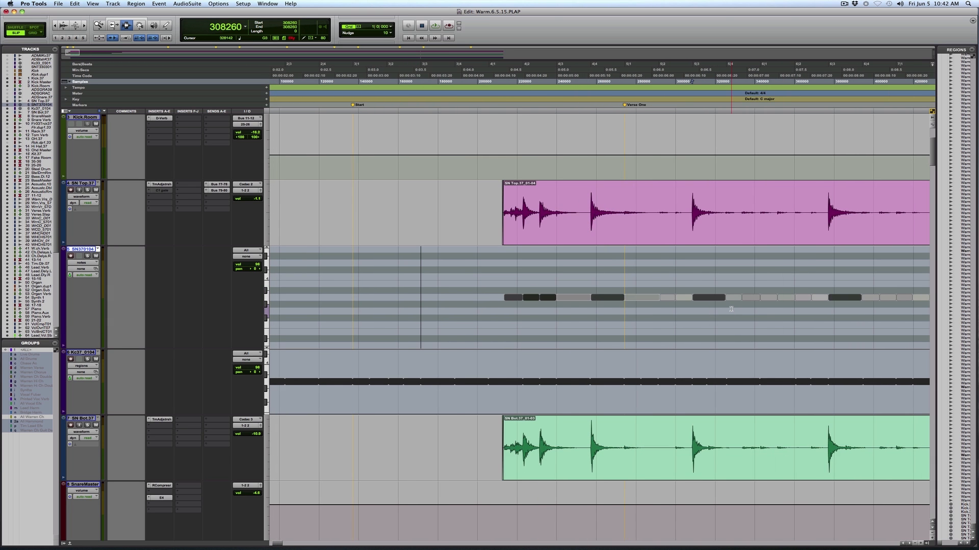
{"action": "scroll", "coordinate": [731, 316], "scroll_direction": "right", "scroll_amount": 5}
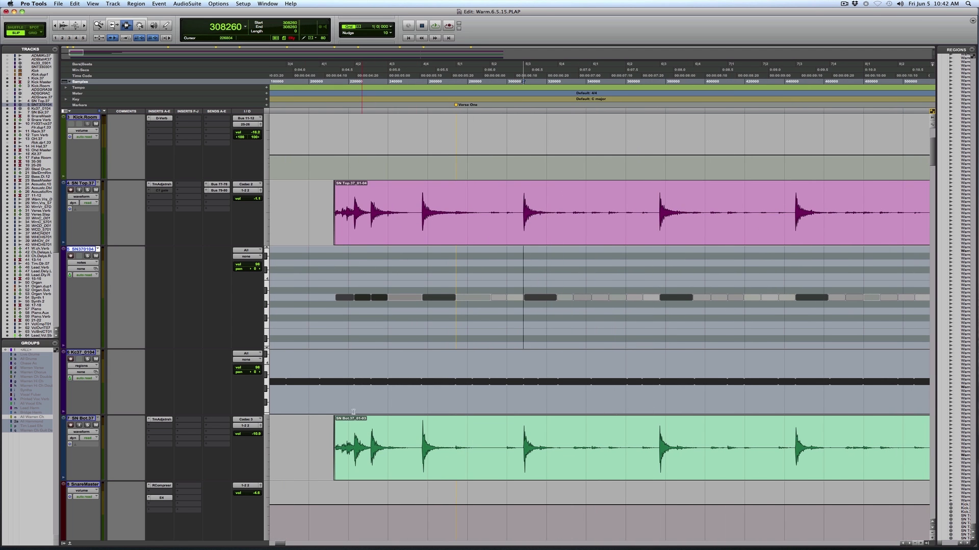
Step: Display the kick MIDI track as notes and move the track directly below the Kick.37 audio track
{"action": "left_click", "coordinate": [291, 380]}
{"action": "key", "text": "Return"}
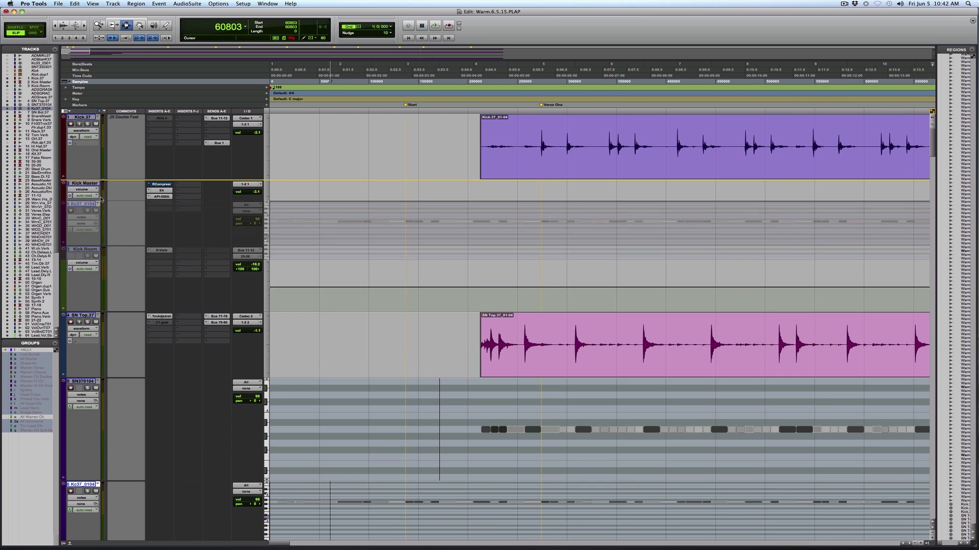
{"action": "left_click_drag", "start_coordinate": [100, 200], "coordinate": [103, 196]}
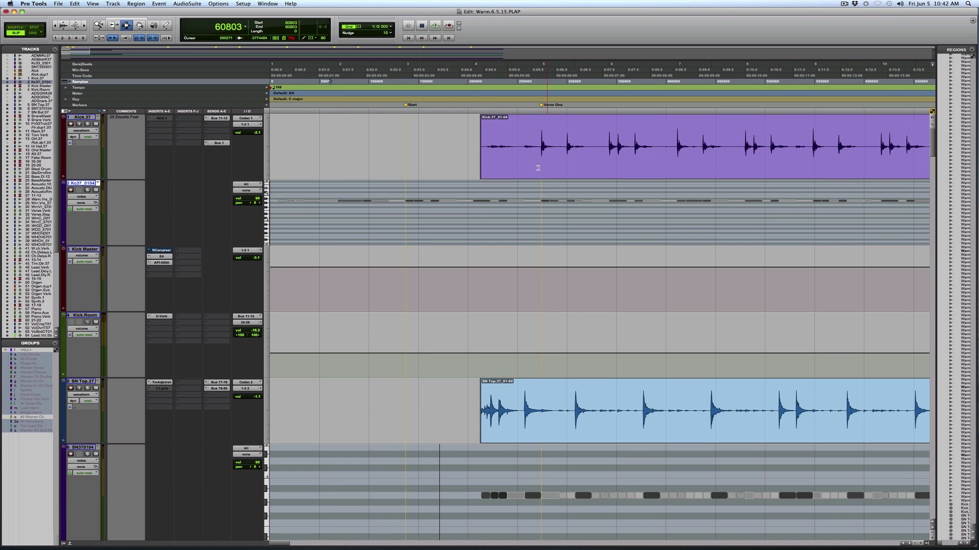
Step: Switch the kick MIDI track to regions view and trim its region start to the first strong kick note
{"action": "left_click", "coordinate": [332, 209]}
{"action": "left_click", "coordinate": [84, 196]}
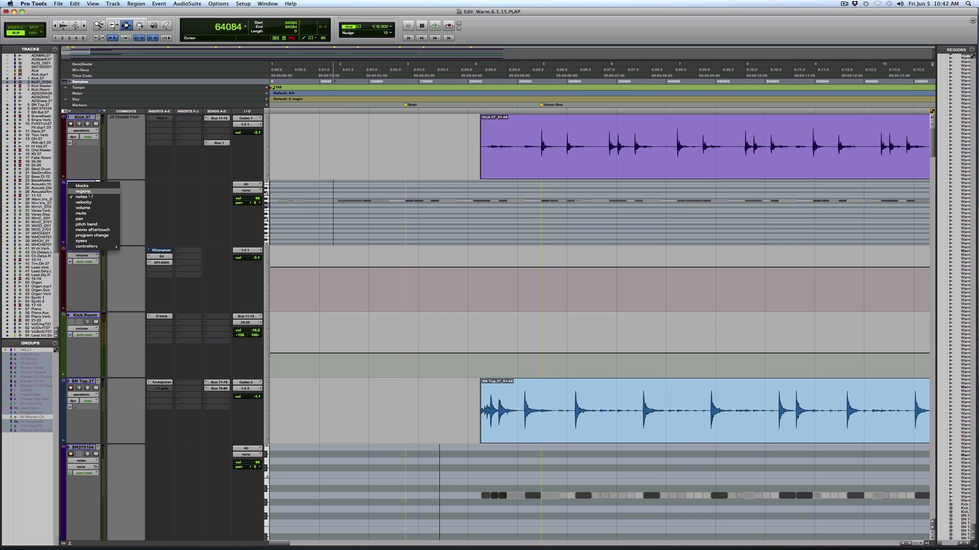
{"action": "left_click", "coordinate": [84, 190]}
{"action": "key", "text": "Tab"}
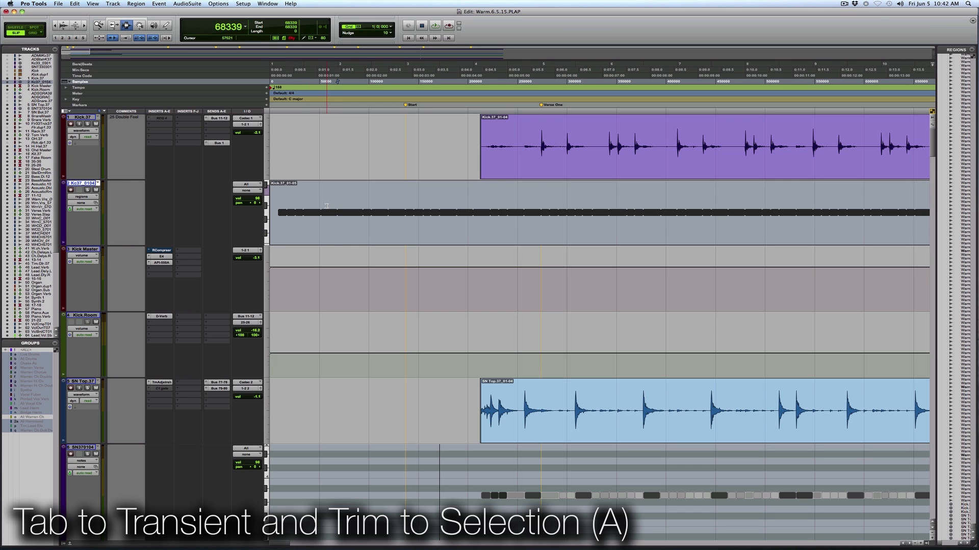
{"action": "key", "text": "a"}
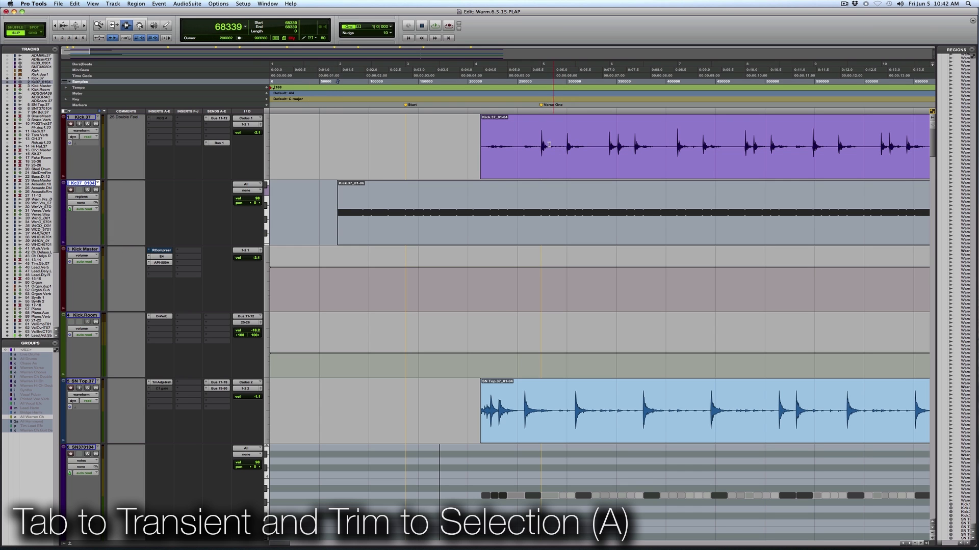
Step: Snap the start of the kick MIDI region to the transient of the first strong hit in the Kick.37 audio
{"action": "left_click", "coordinate": [533, 143]}
{"action": "key", "text": "Tab"}
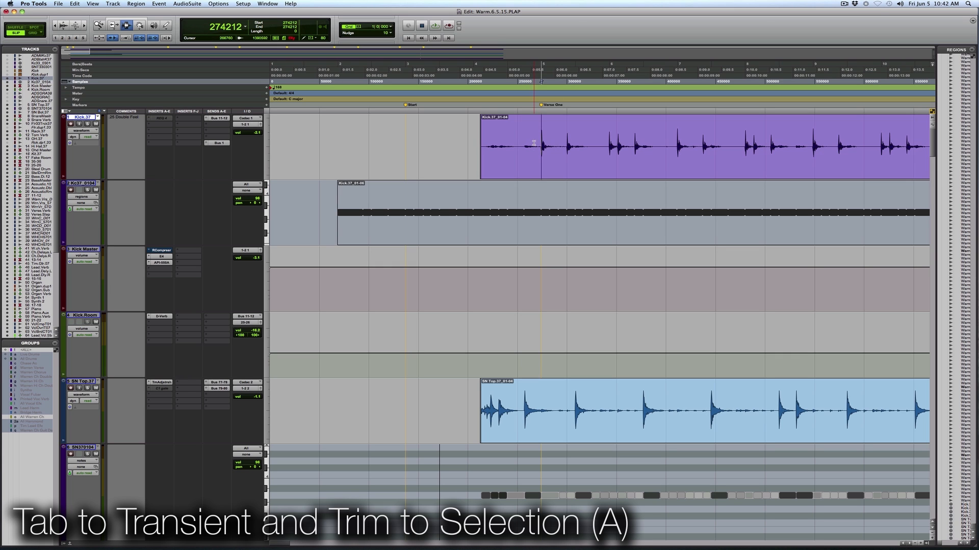
{"action": "key", "text": "F8"}
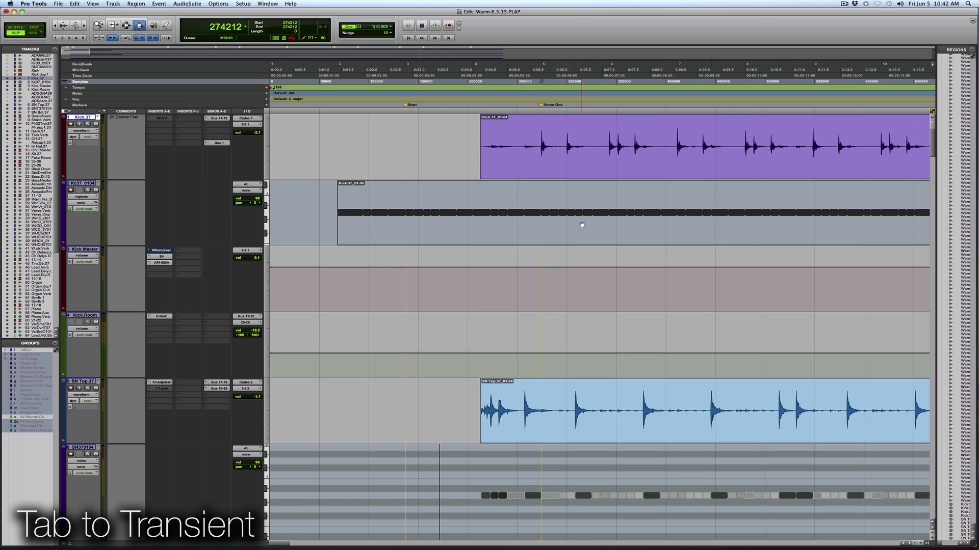
{"action": "left_click", "coordinate": [581, 225], "text": "ctrl"}
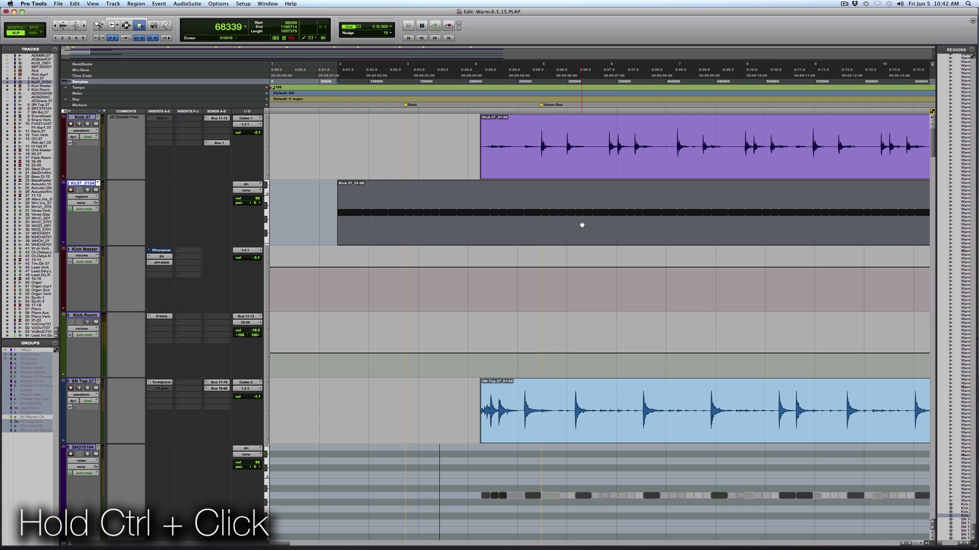
Step: Extend the start of the kick MIDI region back to just before the Kick.37 audio region begins, recovering the trimmed notes
{"action": "key", "text": "F6"}
{"action": "left_click_drag", "start_coordinate": [540, 214], "coordinate": [420, 217]}
{"action": "key", "text": "F7"}
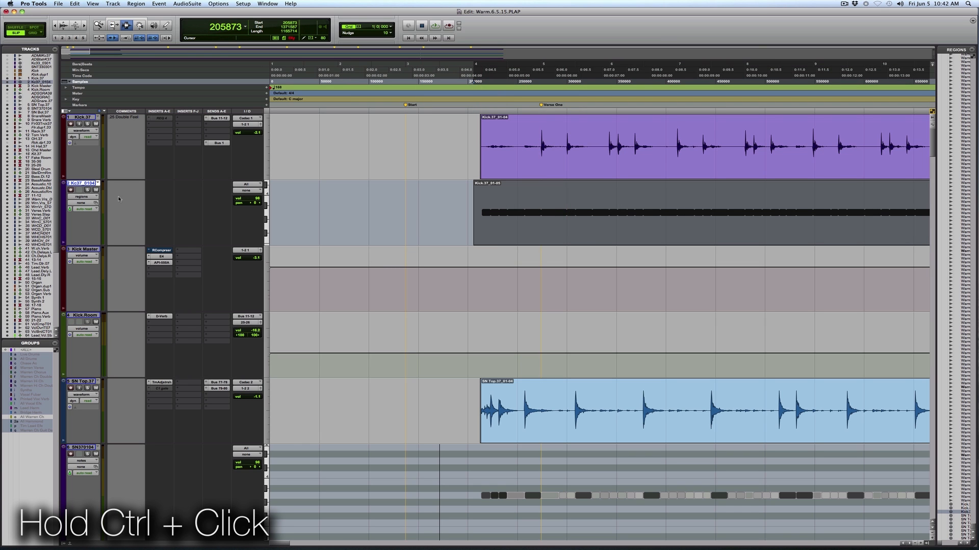
Step: Display the kick MIDI track as notes and check their alignment with the Kick.37 hits along the verse
{"action": "left_click", "coordinate": [93, 197]}
{"action": "left_click", "coordinate": [251, 205]}
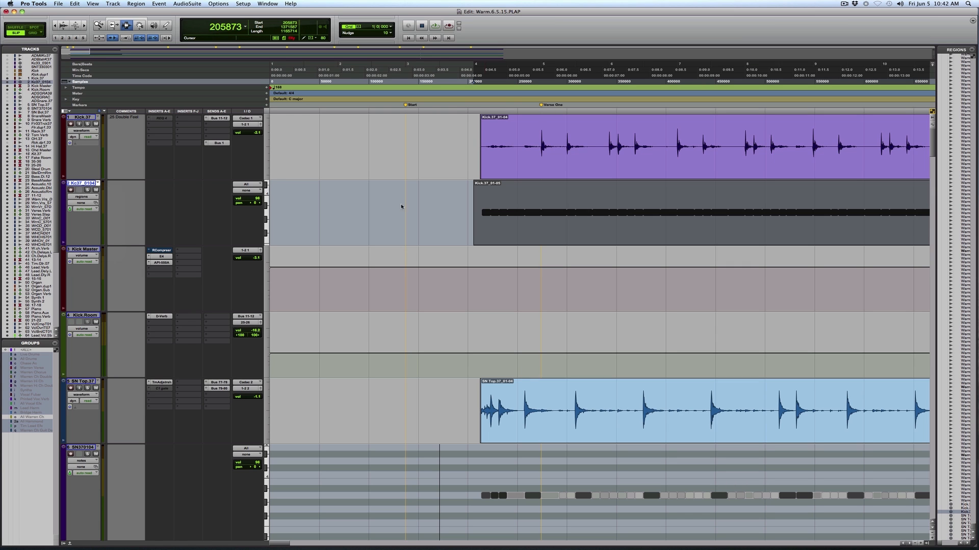
{"action": "left_click", "coordinate": [600, 214]}
{"action": "scroll", "coordinate": [637, 221], "scroll_direction": "down", "scroll_amount": 5}
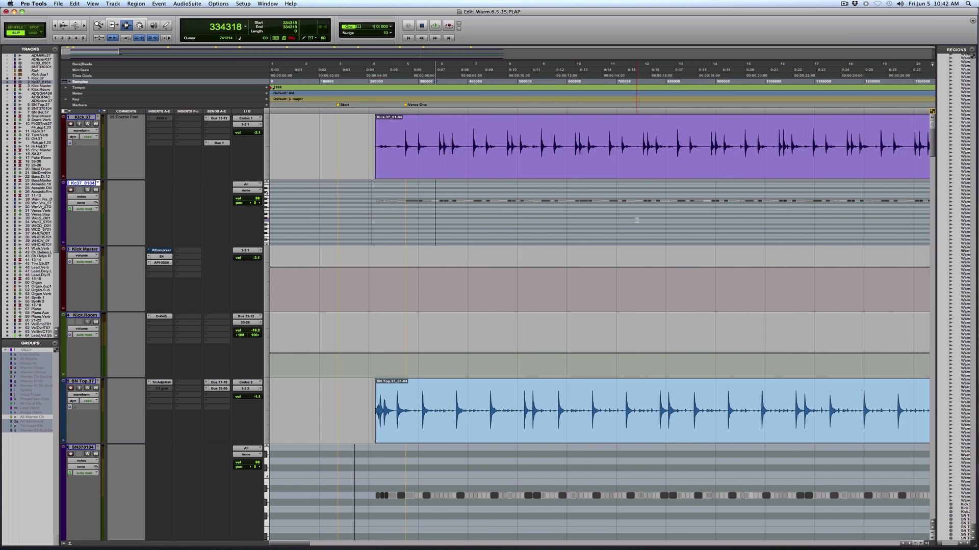
{"action": "scroll", "coordinate": [636, 221], "scroll_direction": "right", "scroll_amount": 3}
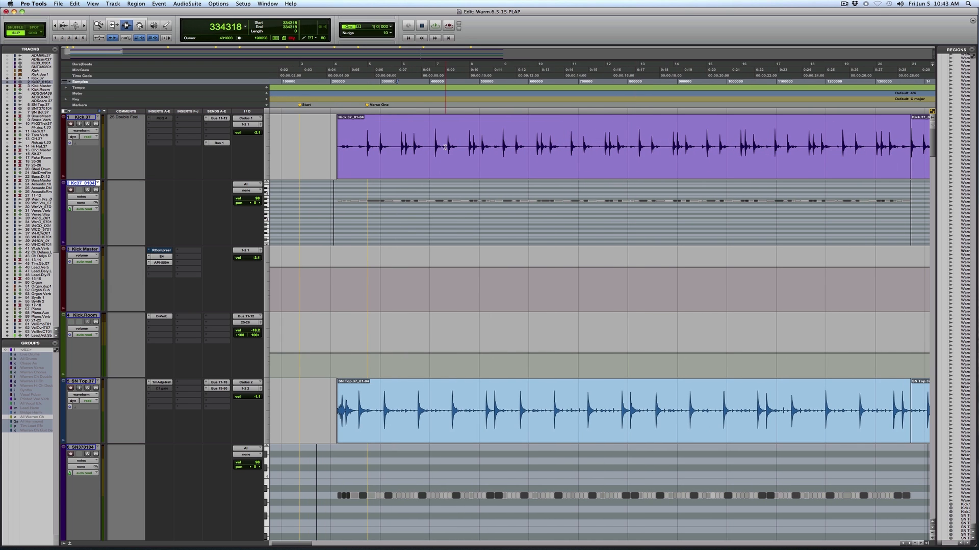
Step: Open the Select/Split Notes event operation for the kick MIDI track
{"action": "key", "text": "alt+y"}
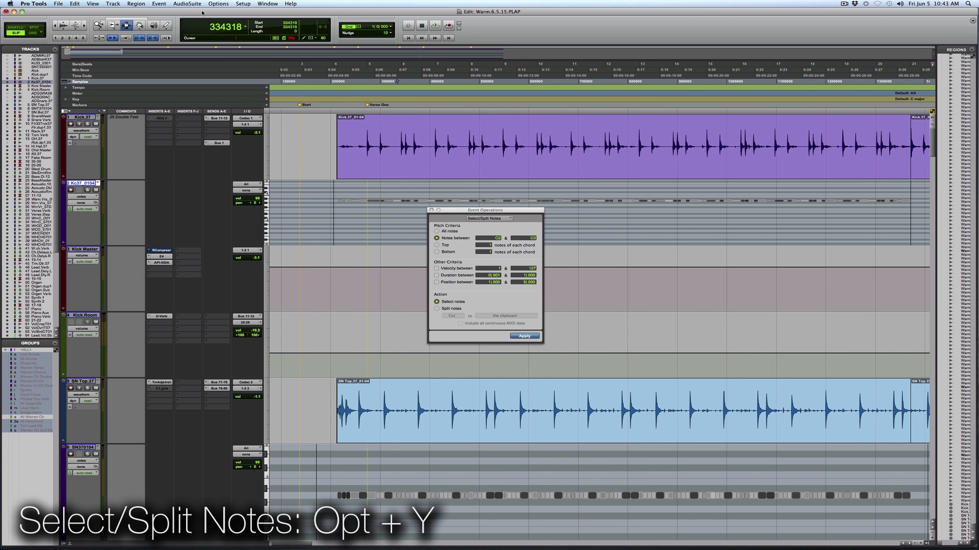
{"action": "left_click", "coordinate": [155, 4]}
{"action": "mouse_move", "coordinate": [206, 26]}
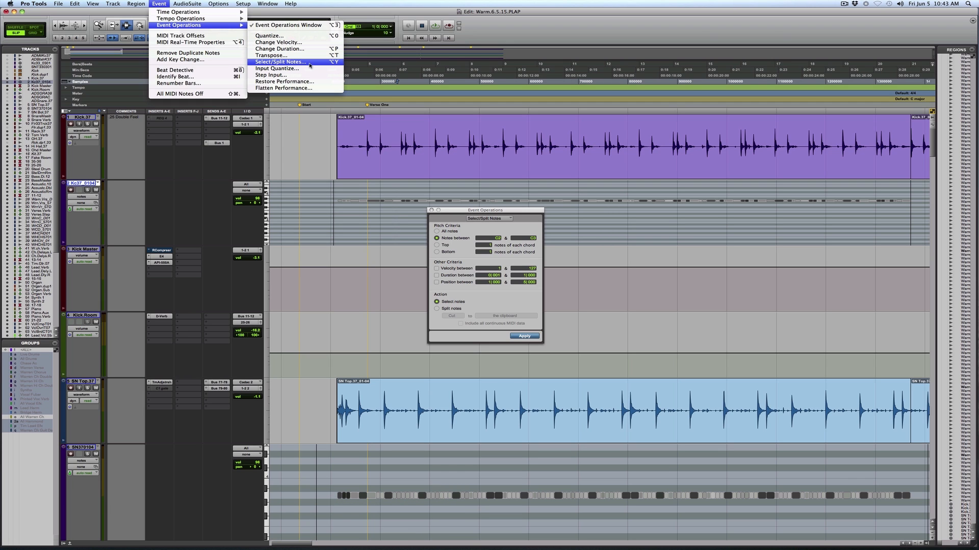
{"action": "left_click", "coordinate": [309, 64]}
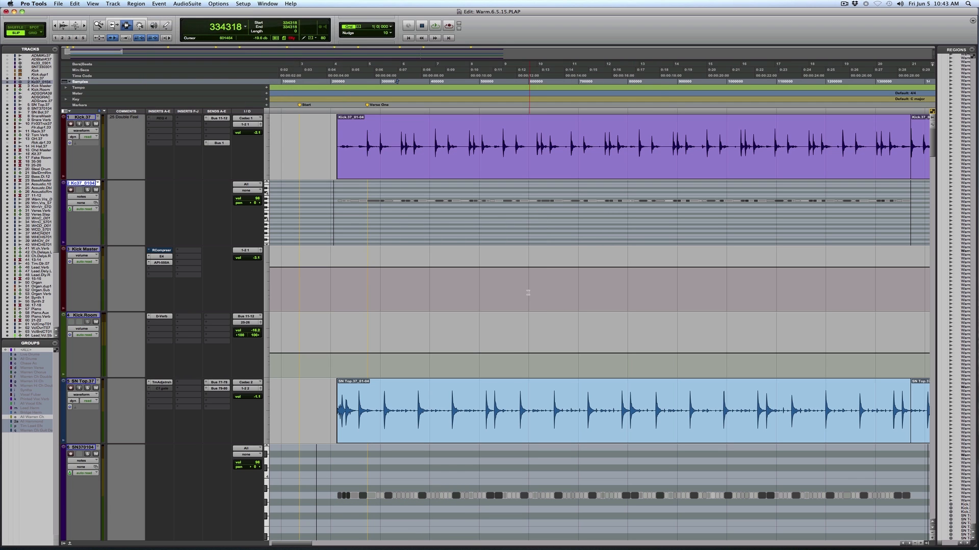
{"action": "key", "text": "alt+y"}
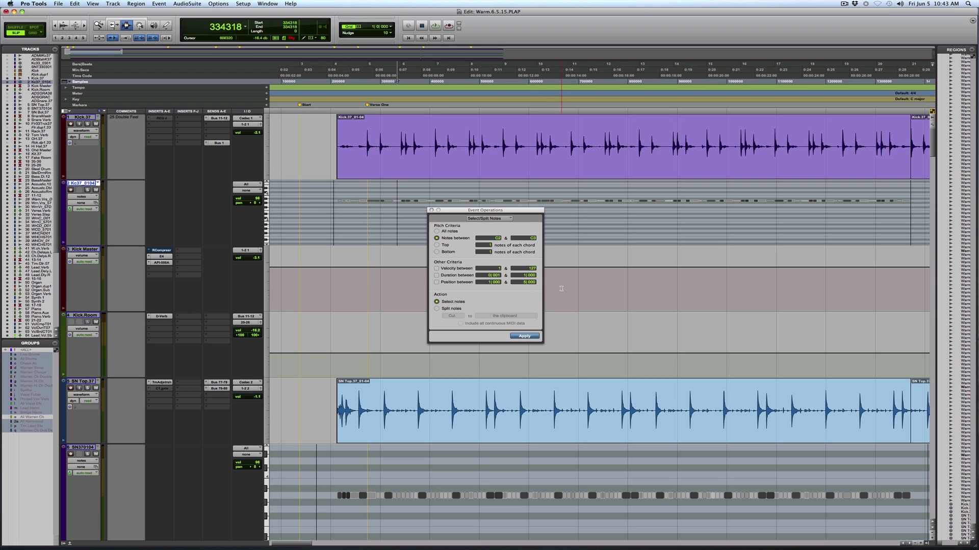
{"action": "left_click_drag", "start_coordinate": [521, 212], "coordinate": [526, 215]}
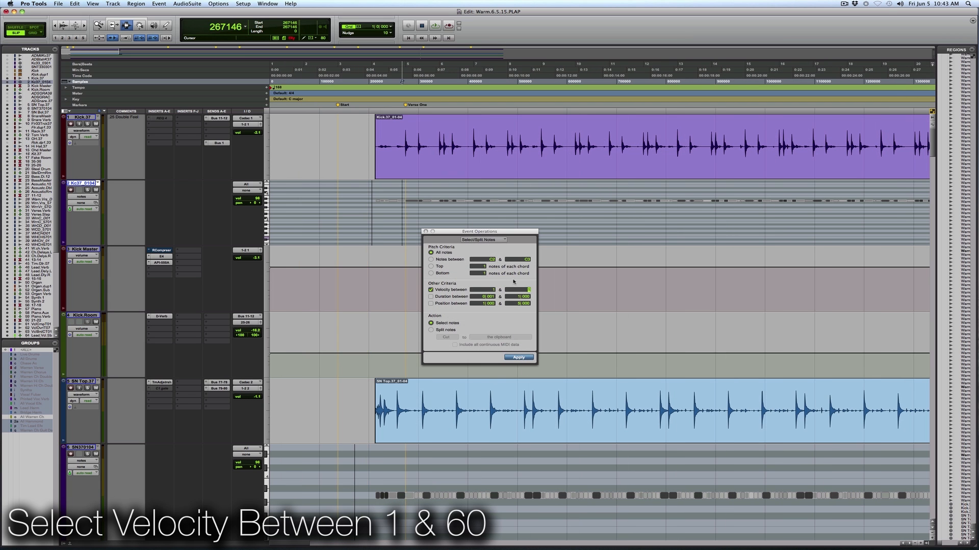
Step: Select kick MIDI notes of all pitches with velocity between 1 and 60, and delete them
{"action": "key", "text": "Tab"}
{"action": "key", "text": "Return"}
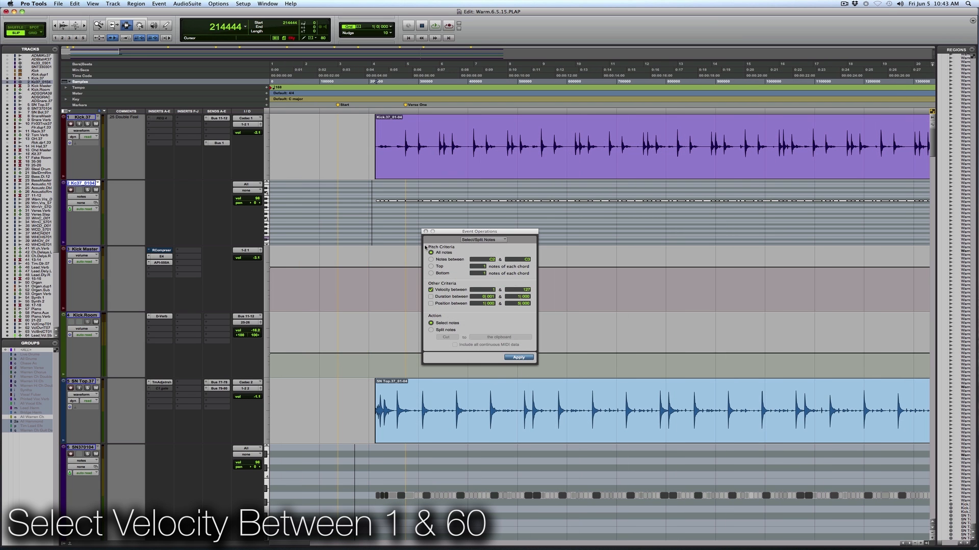
{"action": "left_click", "coordinate": [525, 290]}
{"action": "type", "text": "60"}
{"action": "key", "text": "Return"}
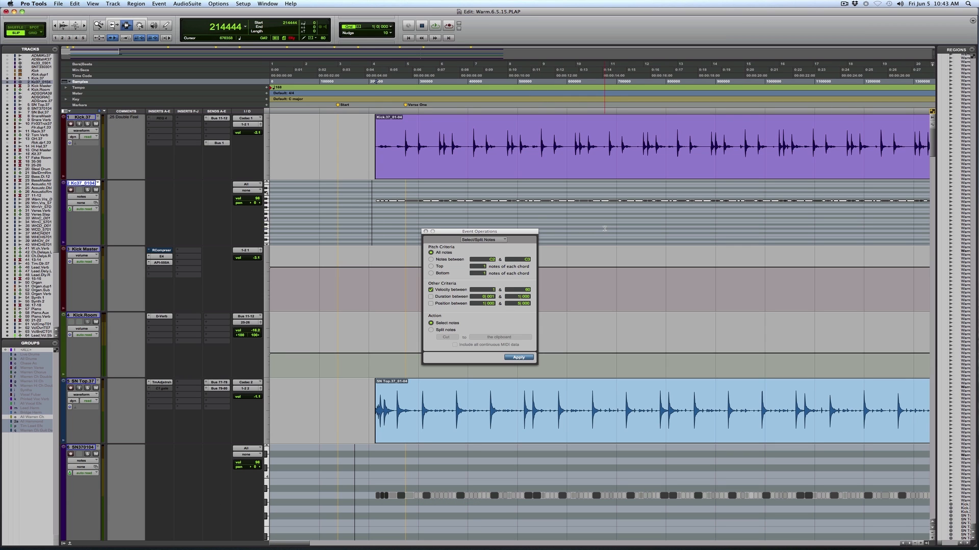
{"action": "scroll", "coordinate": [604, 228], "scroll_direction": "right", "scroll_amount": 3}
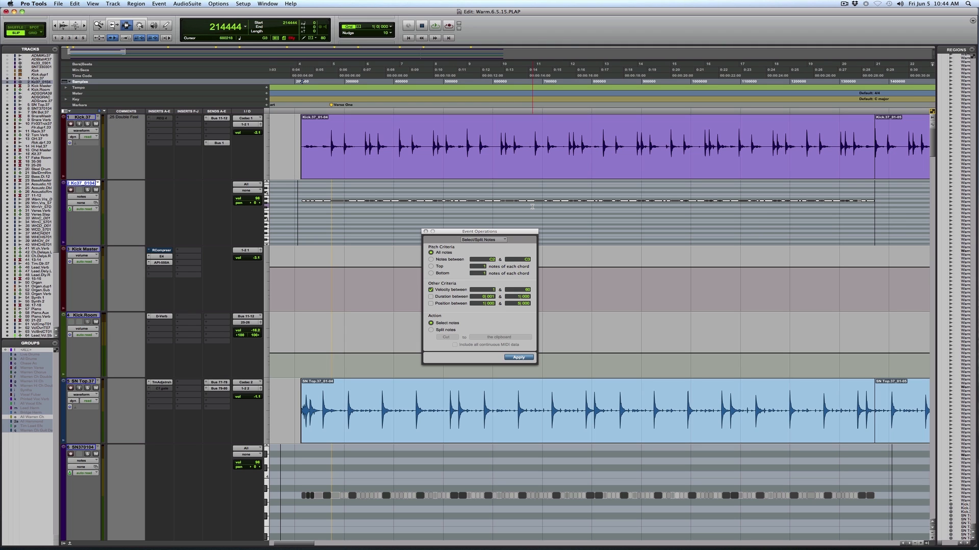
{"action": "key", "text": "BackSpace"}
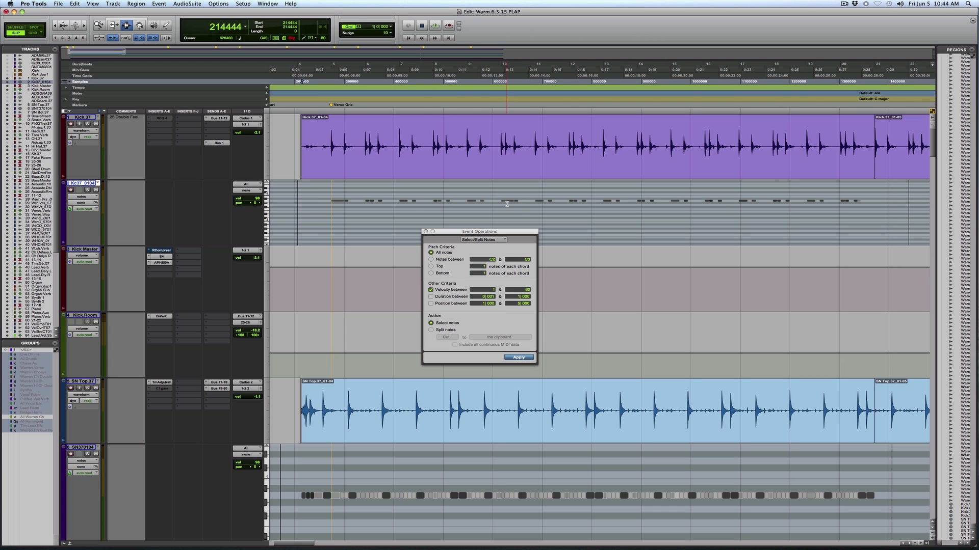
Step: Delete the stray extra note that follows the last kick hit near the end of the first kick audio region
{"action": "left_click_drag", "start_coordinate": [536, 202], "coordinate": [586, 199]}
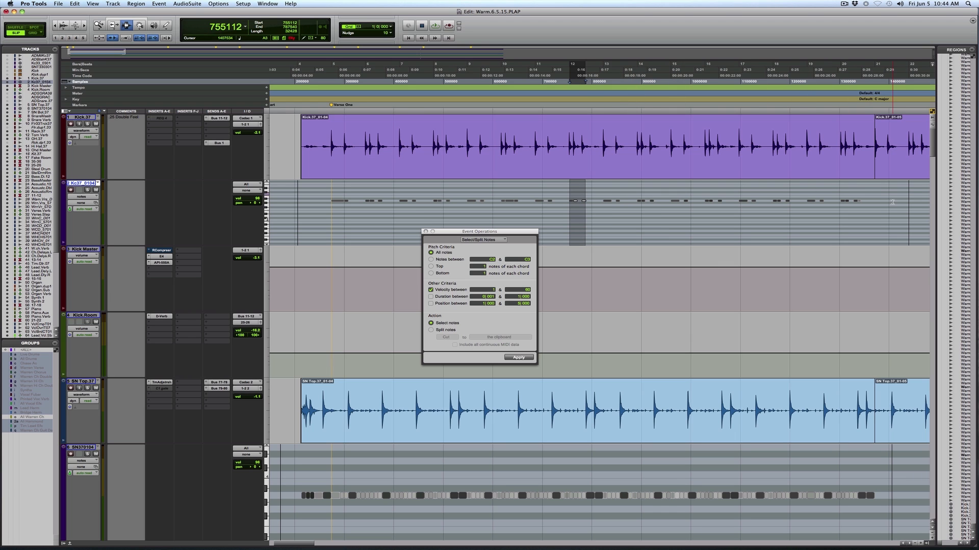
{"action": "left_click", "coordinate": [866, 204]}
{"action": "key", "text": "super+bracketright"}
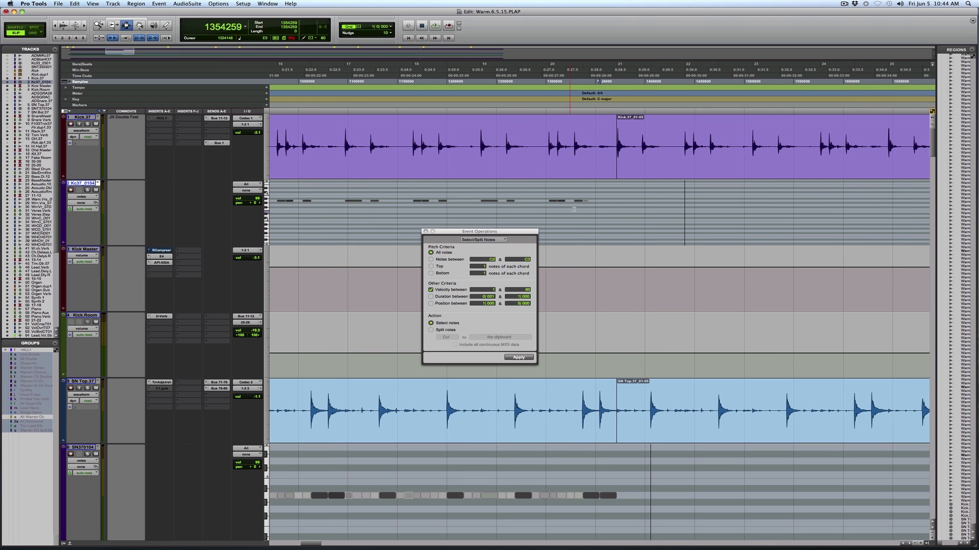
{"action": "key", "text": "F8"}
{"action": "left_click", "coordinate": [583, 203]}
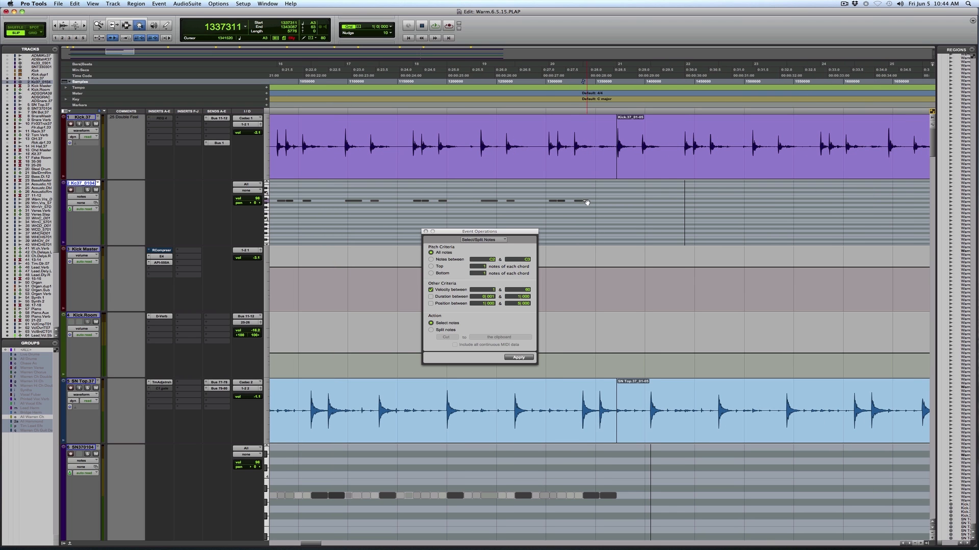
{"action": "key", "text": "F7"}
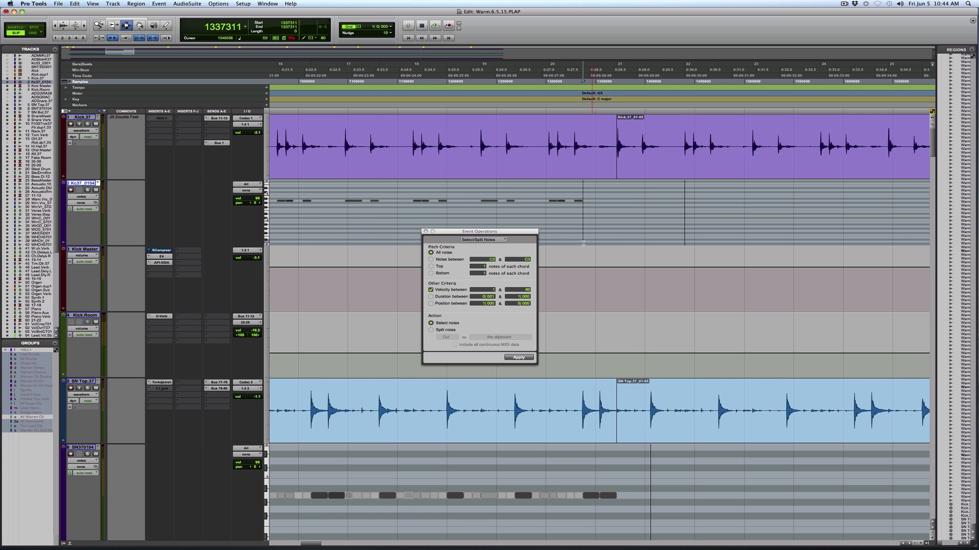
{"action": "key", "text": "super+bracketleft"}
{"action": "scroll", "coordinate": [550, 228], "scroll_direction": "left", "scroll_amount": 10}
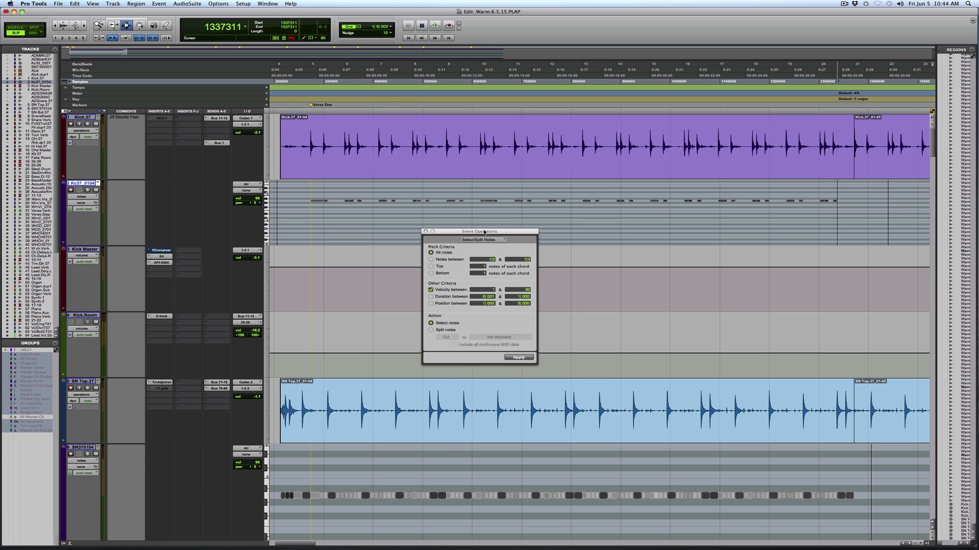
Step: Move the Event Operations window clear of the tracks and display the snare MIDI track SN370104 in velocity view
{"action": "left_click_drag", "start_coordinate": [481, 231], "coordinate": [592, 92]}
{"action": "scroll", "coordinate": [504, 386], "scroll_direction": "down", "scroll_amount": 5}
{"action": "left_click", "coordinate": [392, 353]}
{"action": "left_click", "coordinate": [277, 370]}
{"action": "key", "text": "t"}
{"action": "key", "text": "t"}
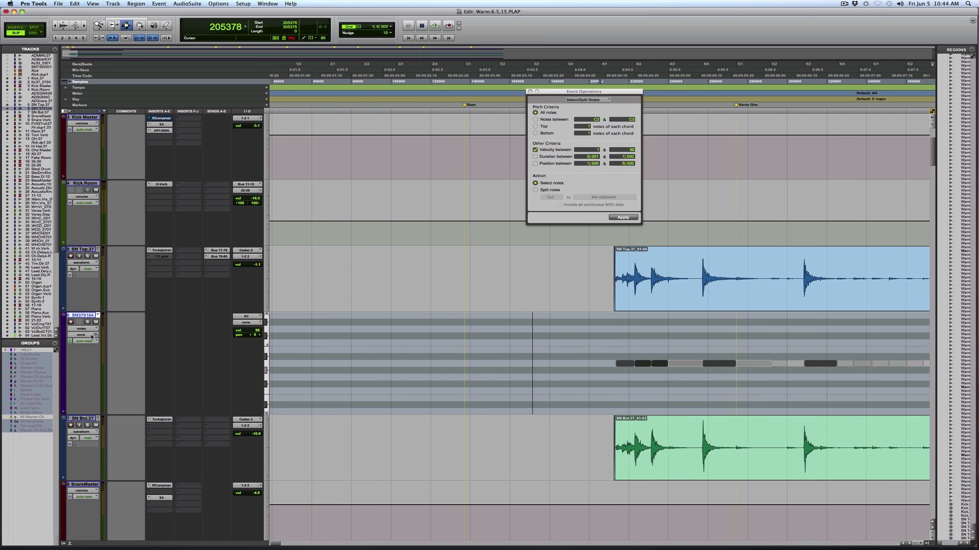
{"action": "left_click", "coordinate": [90, 330]}
{"action": "left_click", "coordinate": [90, 335]}
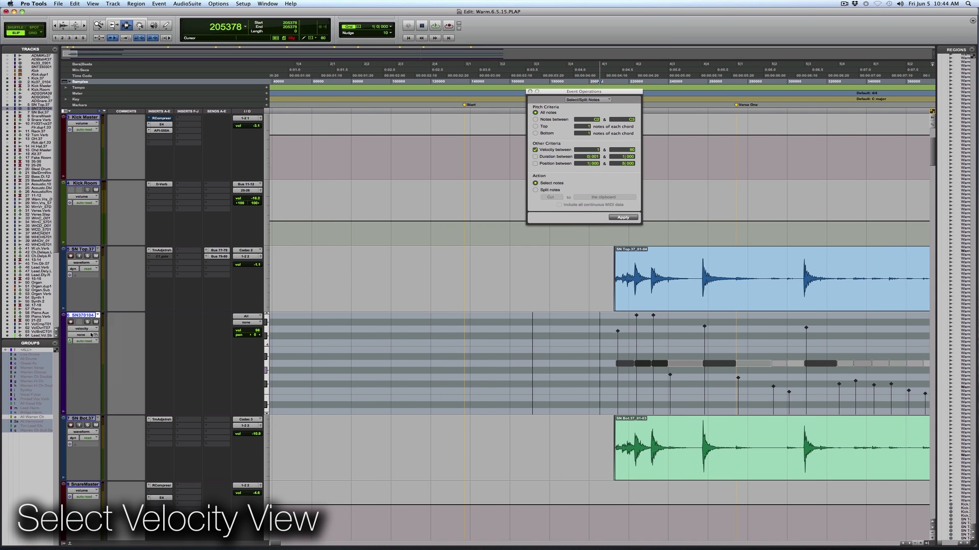
Step: Check the velocities of the strong and quiet snare MIDI notes against the SN Top.37 hits along the verse
{"action": "left_click", "coordinate": [617, 330]}
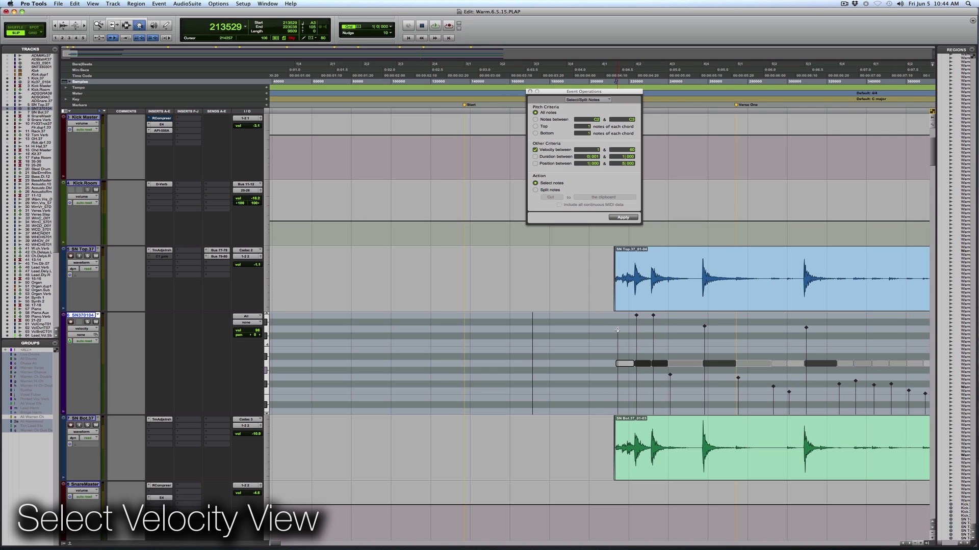
{"action": "left_click", "coordinate": [617, 332]}
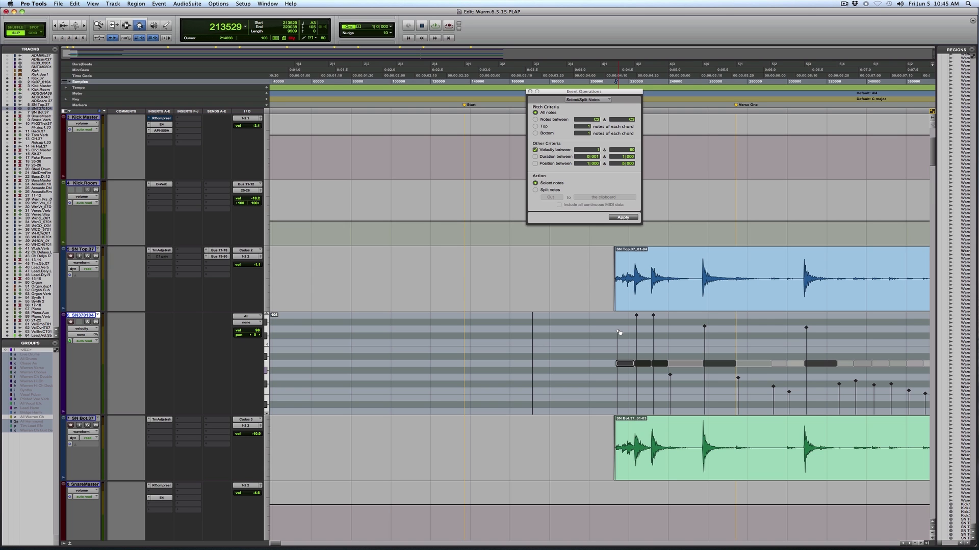
{"action": "scroll", "coordinate": [659, 334], "scroll_direction": "right", "scroll_amount": 5}
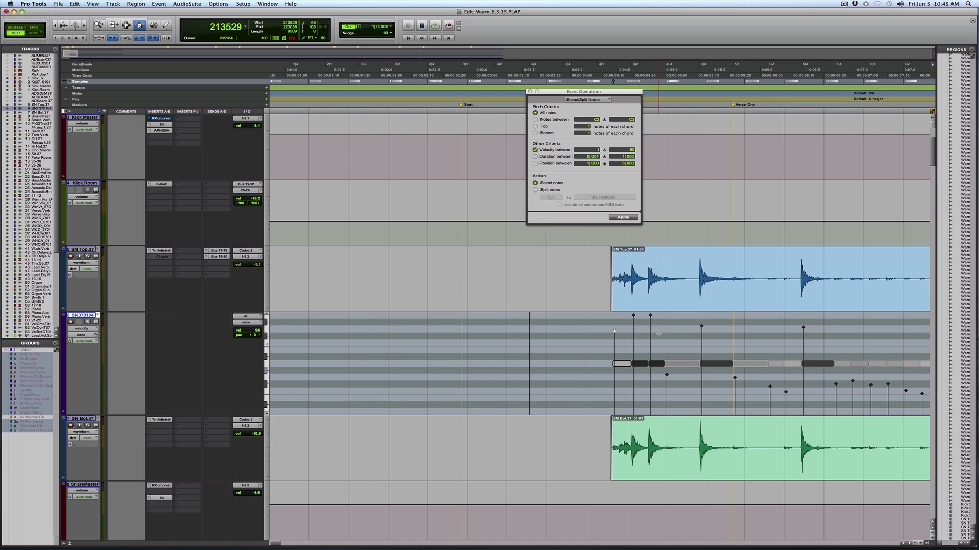
{"action": "scroll", "coordinate": [659, 334], "scroll_direction": "right", "scroll_amount": 5}
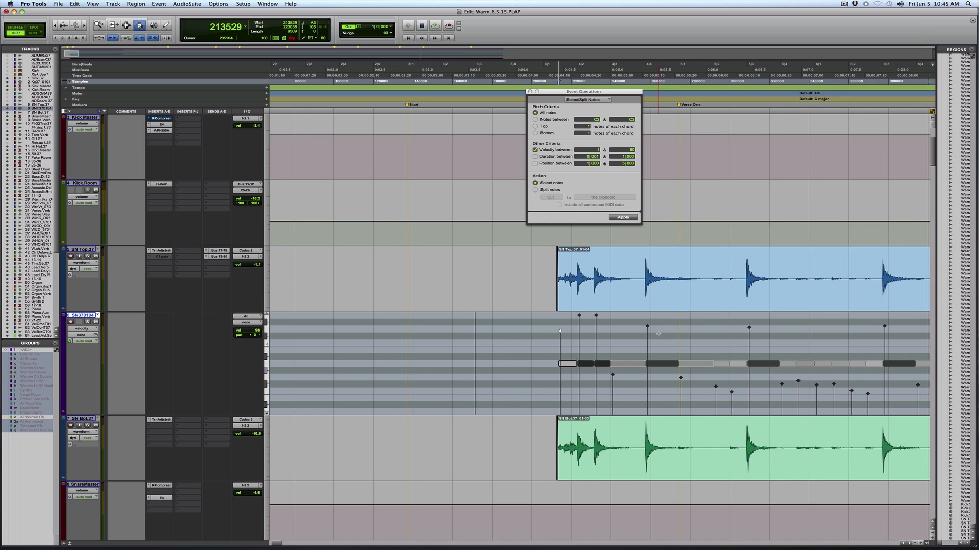
{"action": "left_click", "coordinate": [571, 369]}
{"action": "scroll", "coordinate": [572, 369], "scroll_direction": "right", "scroll_amount": 10}
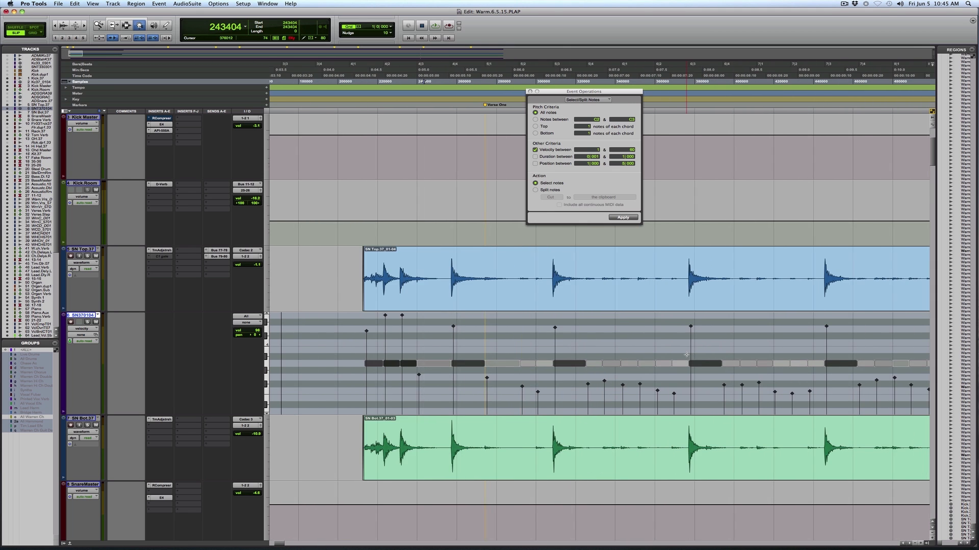
{"action": "key", "text": "r"}
{"action": "scroll", "coordinate": [687, 355], "scroll_direction": "right", "scroll_amount": 5}
{"action": "scroll", "coordinate": [687, 354], "scroll_direction": "right", "scroll_amount": 2}
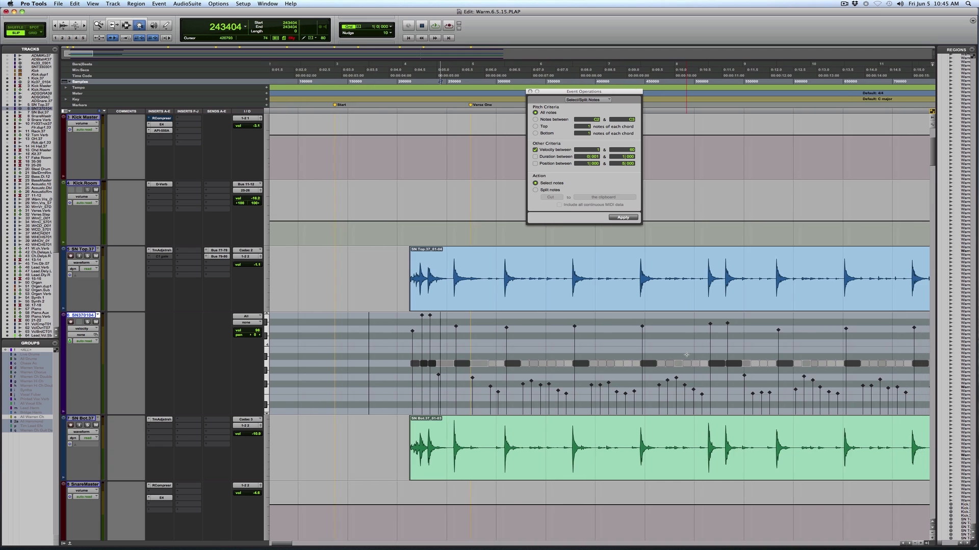
{"action": "scroll", "coordinate": [686, 355], "scroll_direction": "right", "scroll_amount": 3}
Step: Select the snare MIDI notes with velocity between 1 and 100 and delete them
{"action": "left_click", "coordinate": [627, 149]}
{"action": "type", "text": "100"}
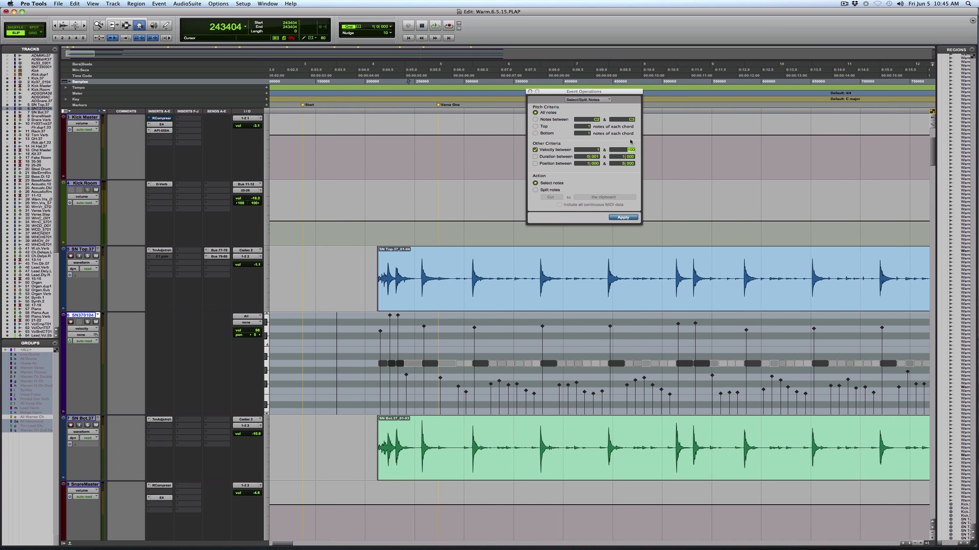
{"action": "key", "text": "Return"}
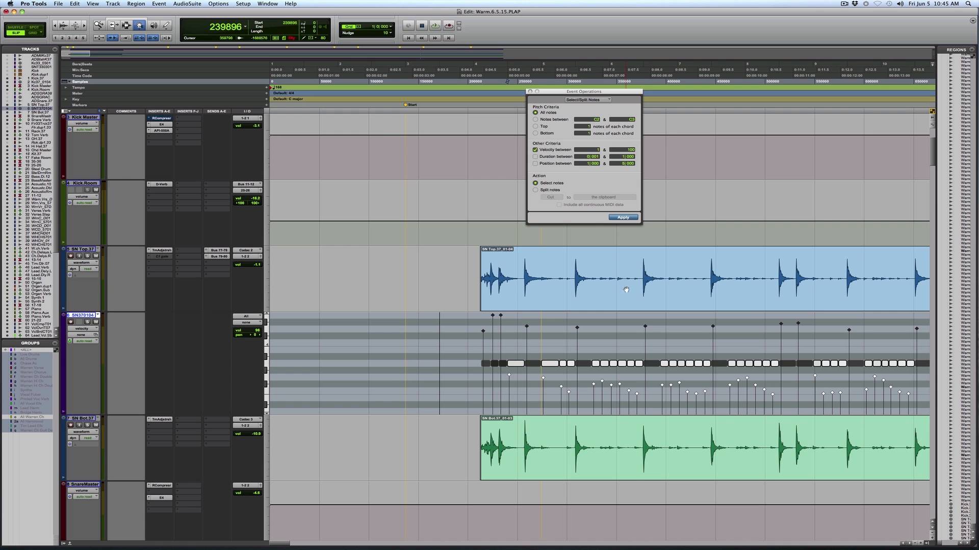
{"action": "scroll", "coordinate": [641, 354], "scroll_direction": "right", "scroll_amount": 5}
{"action": "scroll", "coordinate": [641, 354], "scroll_direction": "down", "scroll_amount": 4}
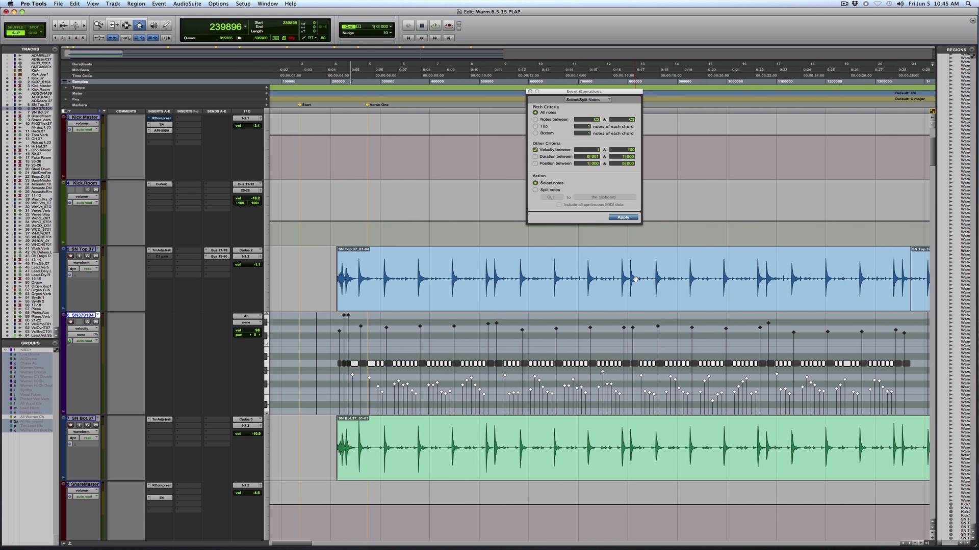
{"action": "key", "text": "Delete"}
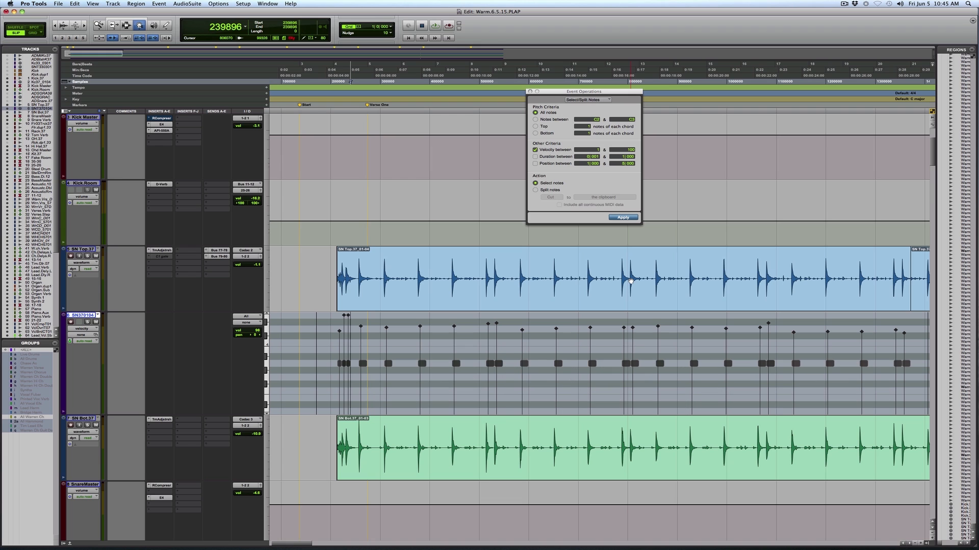
{"action": "scroll", "coordinate": [571, 379], "scroll_direction": "right", "scroll_amount": 1}
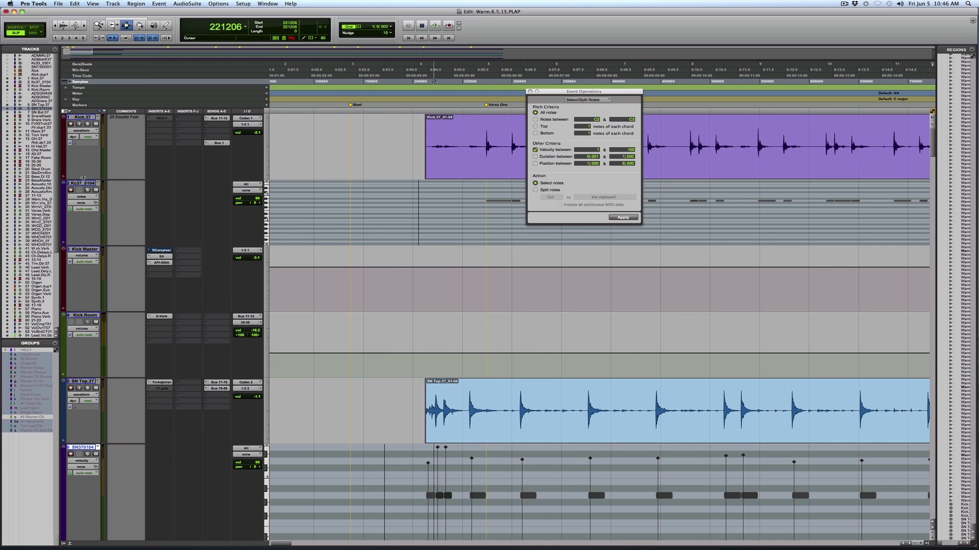
Step: Create two new stereo instrument tracks in ticks directly below the kick MIDI track
{"action": "left_click", "coordinate": [84, 183]}
{"action": "key", "text": "super+shift+n"}
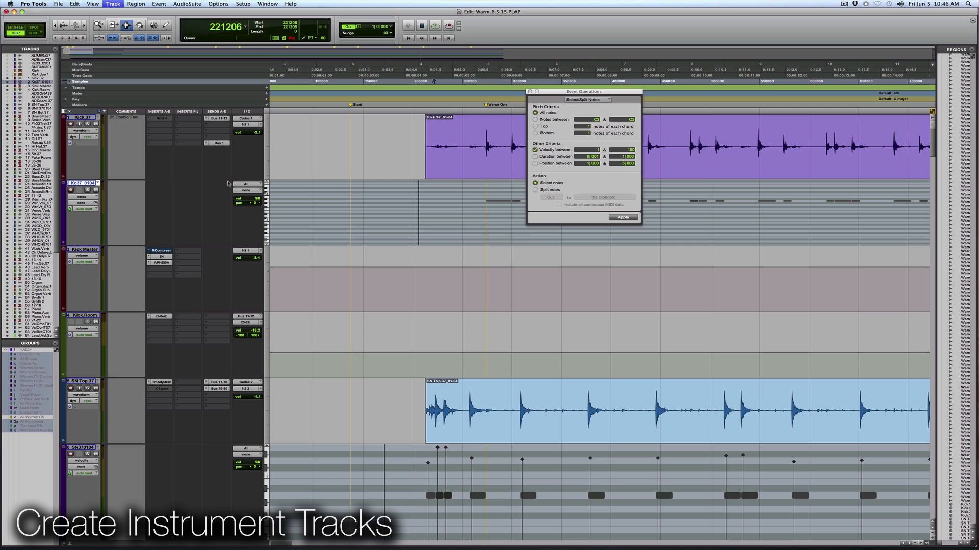
{"action": "key", "text": "super+Right"}
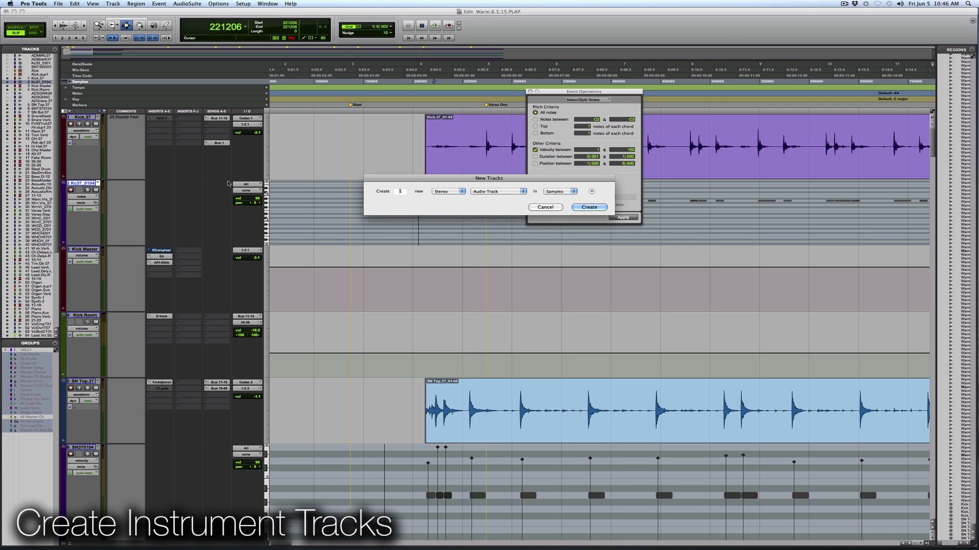
{"action": "left_click", "coordinate": [484, 193]}
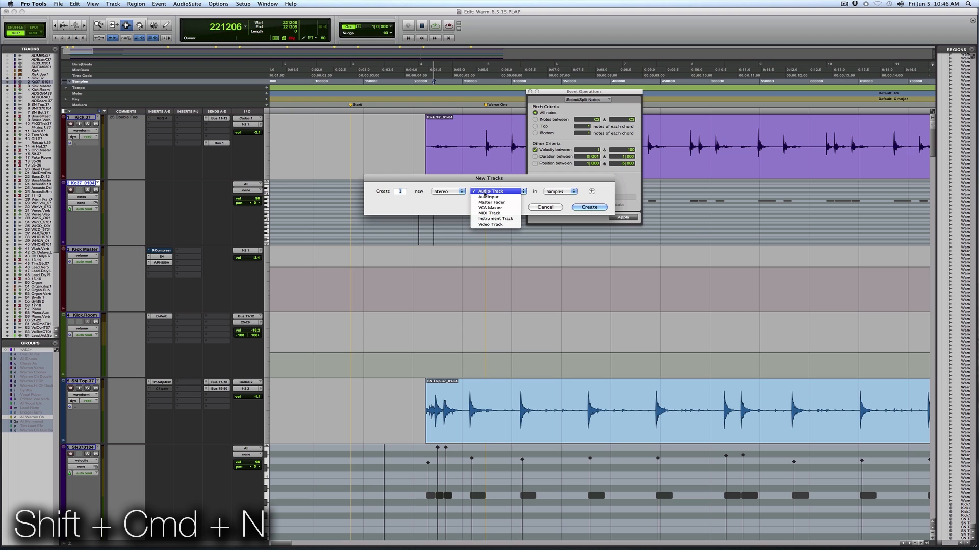
{"action": "left_click", "coordinate": [495, 219]}
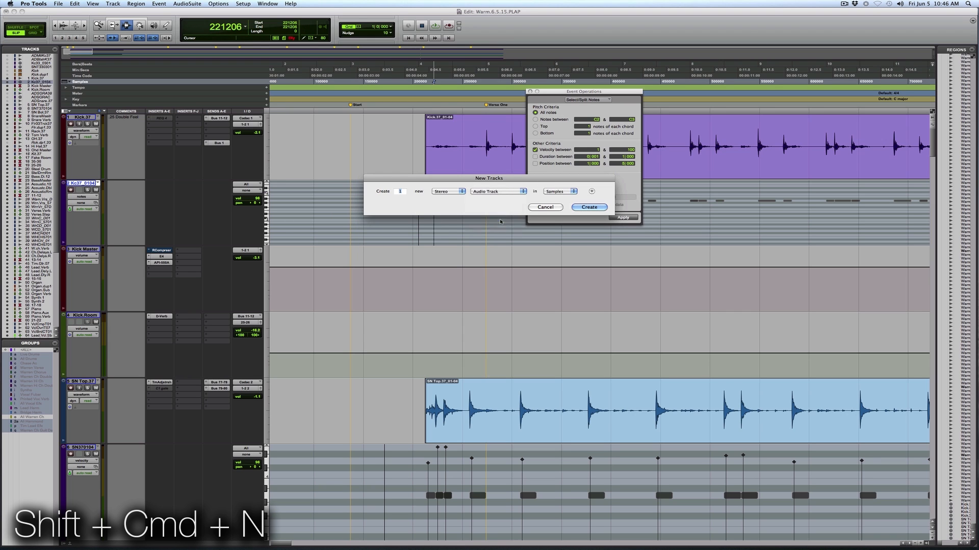
{"action": "type", "text": "2"}
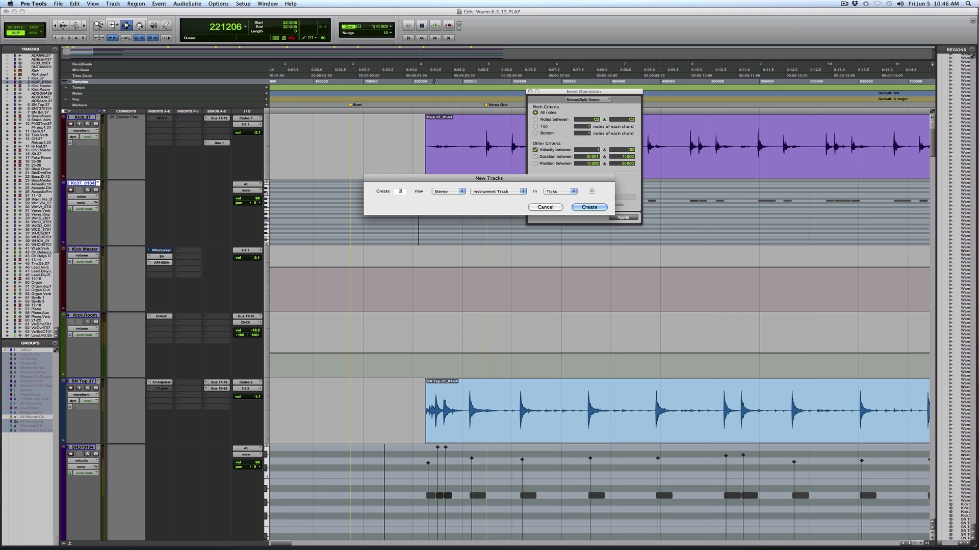
{"action": "left_click", "coordinate": [595, 207]}
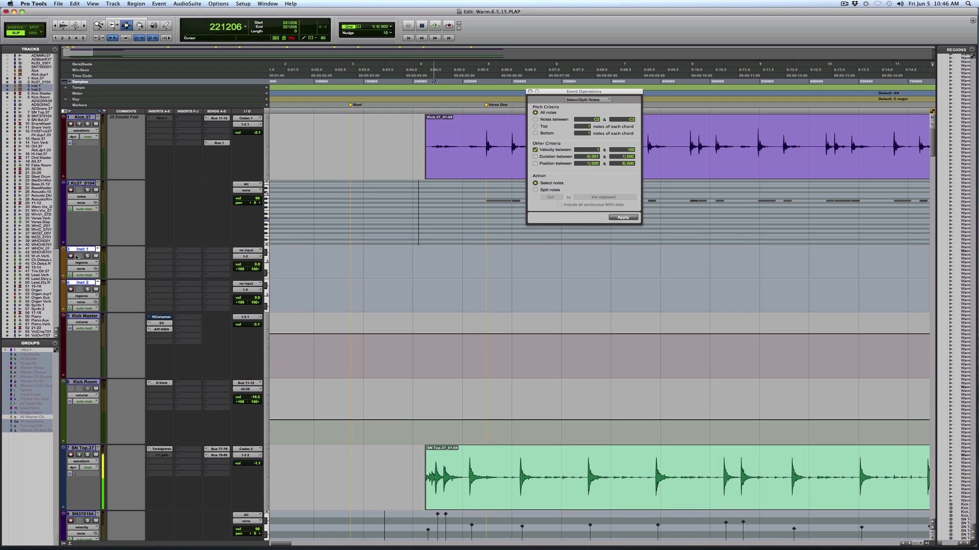
Step: Rename the two new instrument tracks as Kick Inst and Snare Inst
{"action": "double_click", "coordinate": [82, 250]}
{"action": "type", "text": "K"}
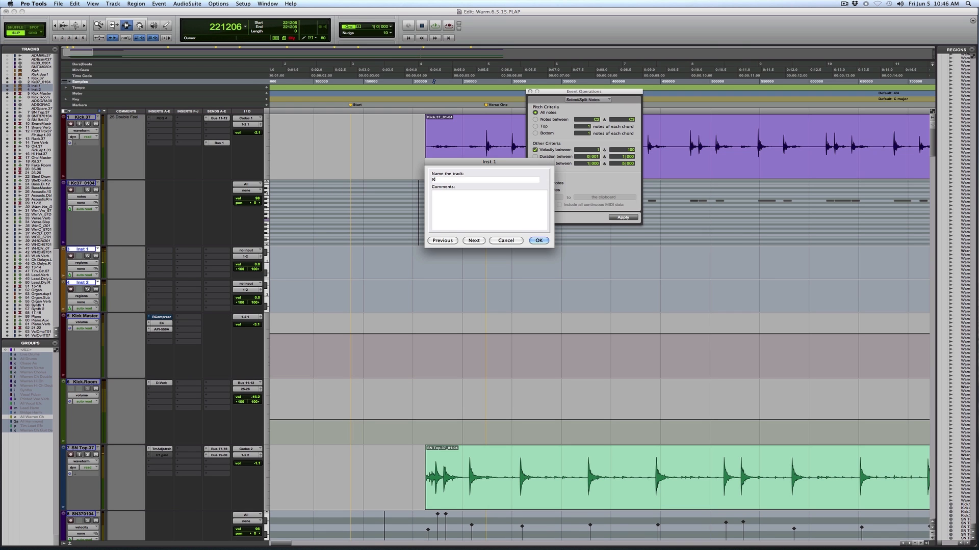
{"action": "type", "text": "ick Inst"}
{"action": "key", "text": "super+Right"}
{"action": "type", "text": "Snare In"}
{"action": "key", "text": "Return"}
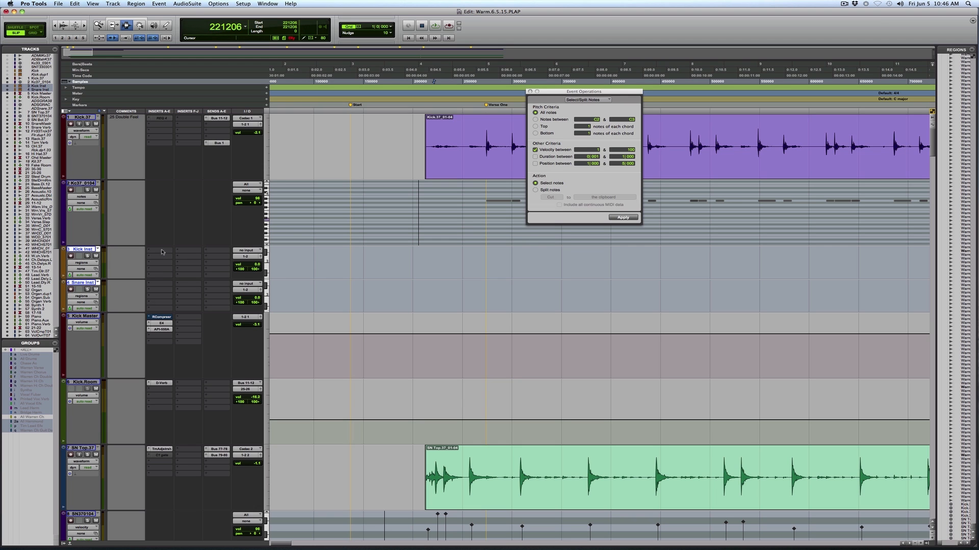
Step: Insert the stereo Addictive Drums instrument on the Kick Inst and Snare Inst tracks, and move its plug-in window clear of the kick region
{"action": "left_click", "coordinate": [161, 251]}
{"action": "mouse_move", "coordinate": [224, 268]}
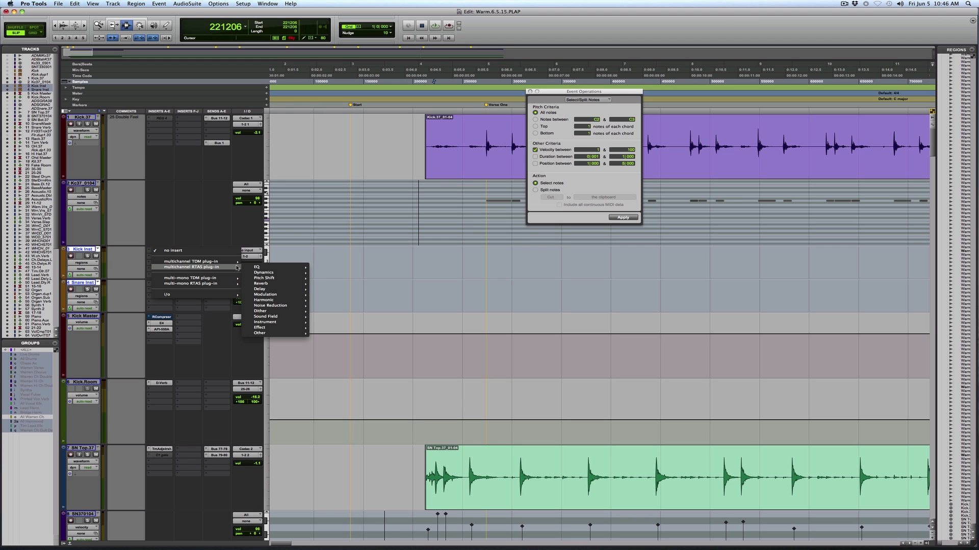
{"action": "mouse_move", "coordinate": [278, 322]}
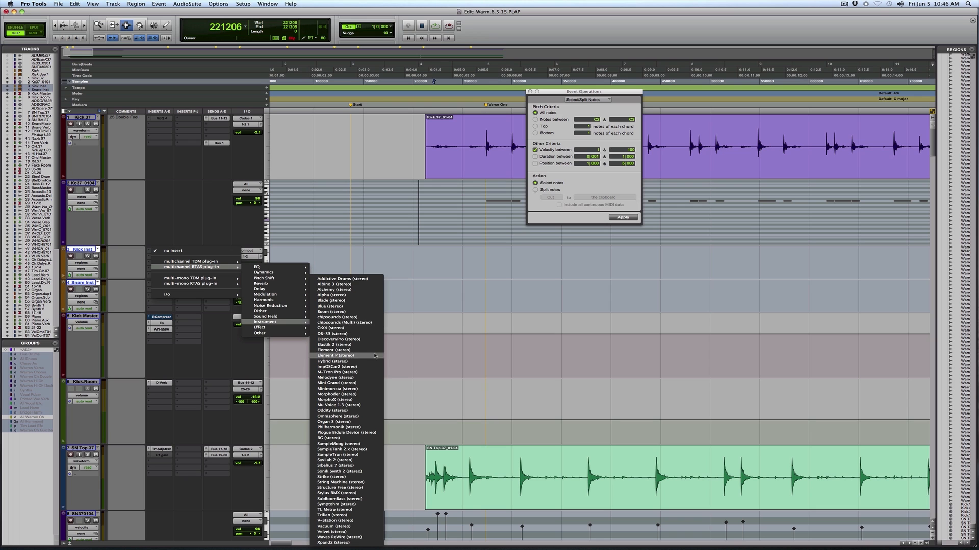
{"action": "left_click", "coordinate": [355, 281]}
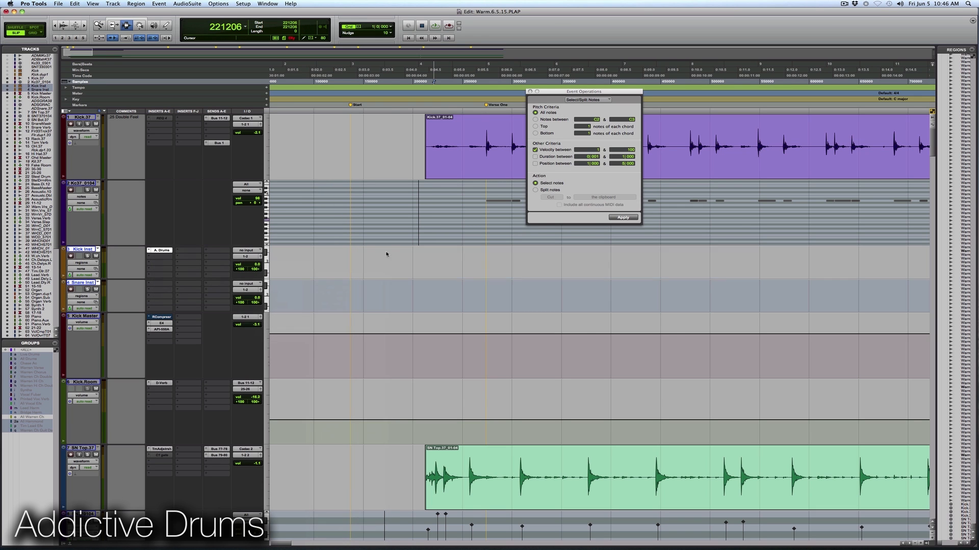
{"action": "left_click_drag", "start_coordinate": [512, 147], "coordinate": [487, 133]}
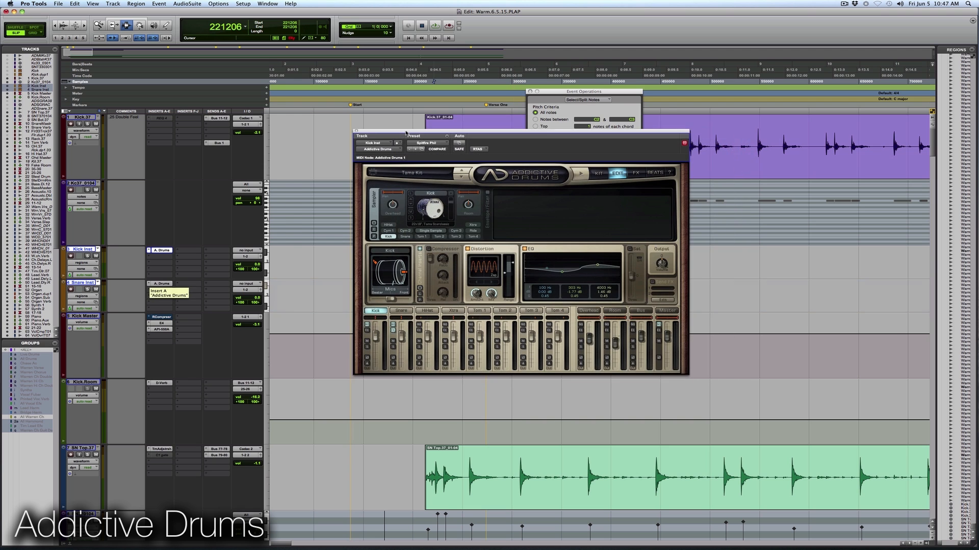
{"action": "left_click_drag", "start_coordinate": [442, 134], "coordinate": [616, 130]}
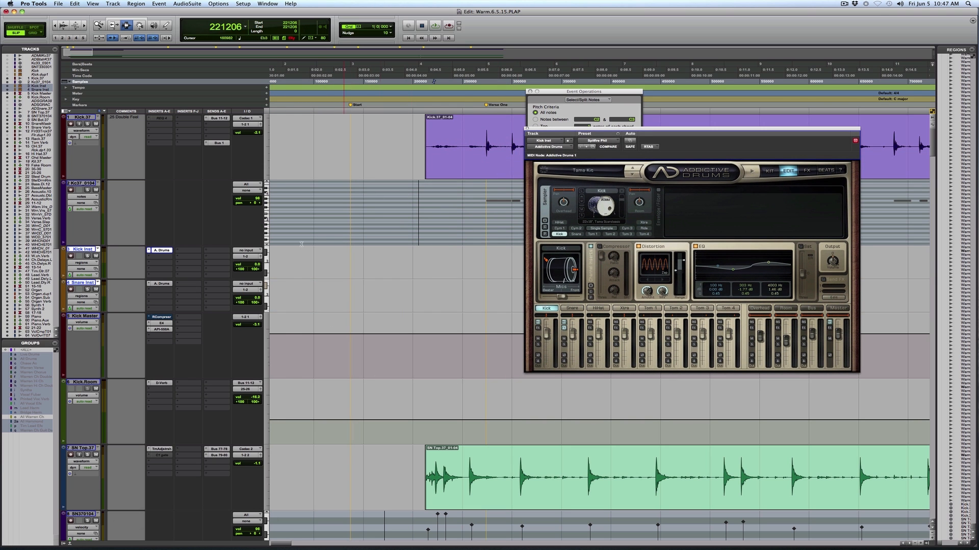
Step: Show the kick MIDI track as regions and move its region down to Kick Inst without shifting its timing
{"action": "left_click", "coordinate": [94, 196]}
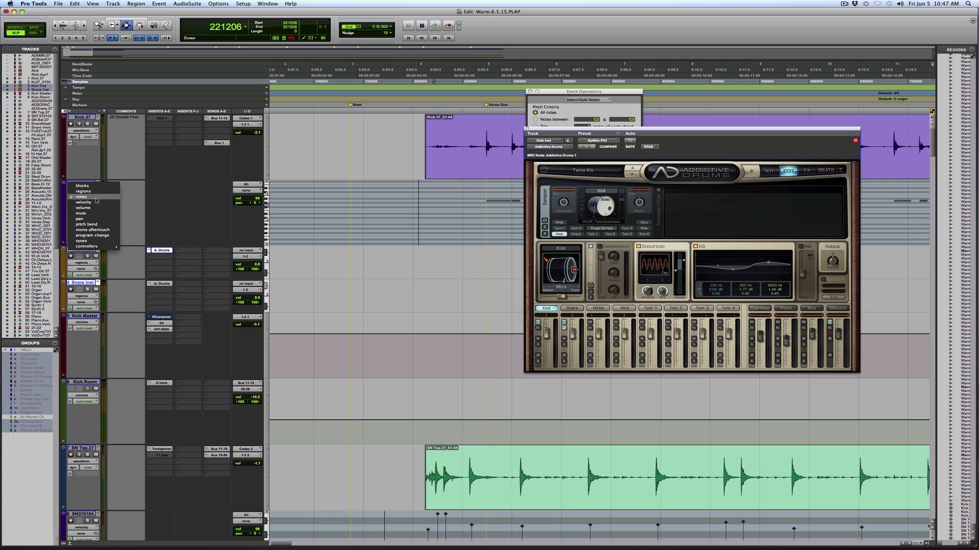
{"action": "left_click", "coordinate": [87, 191]}
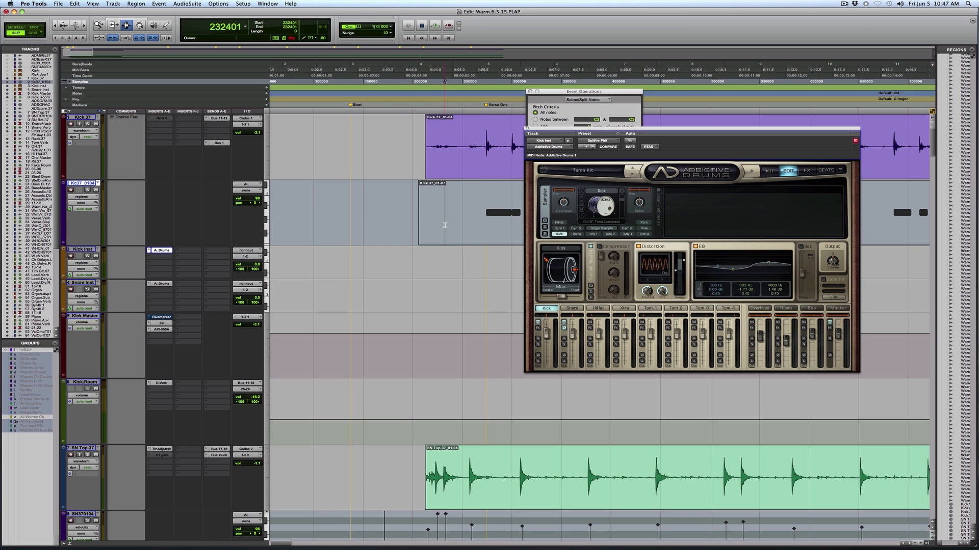
{"action": "key", "text": "F8"}
{"action": "left_click_drag", "start_coordinate": [445, 227], "coordinate": [441, 282]}
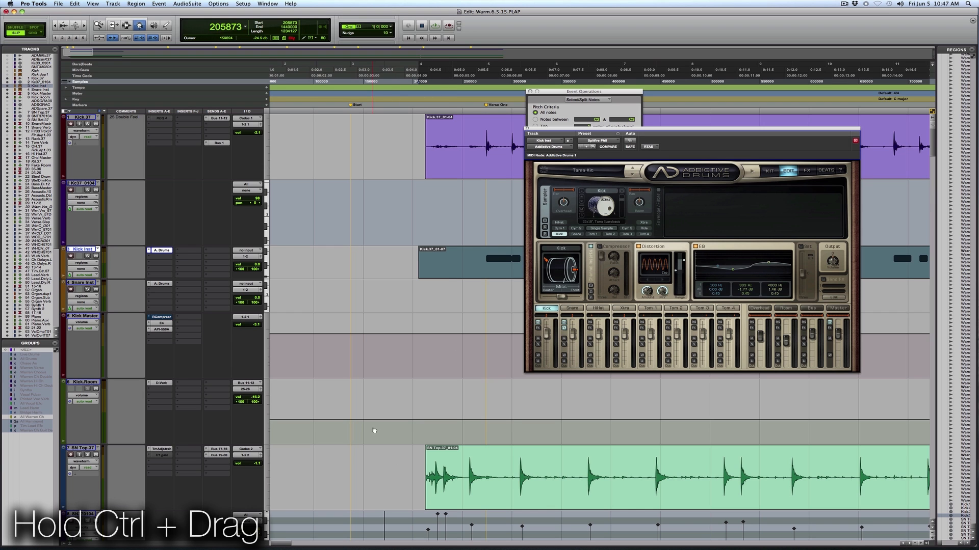
Step: Place the Snare Inst track directly below SN Top.37 and move the snare MIDI region onto it in regions view, keeping its timing
{"action": "scroll", "coordinate": [394, 462], "scroll_direction": "down", "scroll_amount": 3}
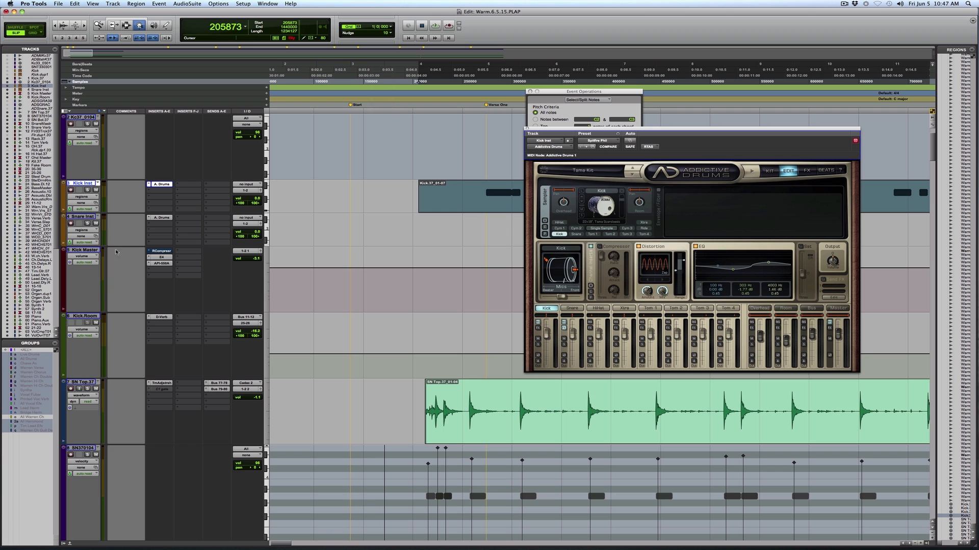
{"action": "left_click_drag", "start_coordinate": [87, 218], "coordinate": [111, 411]}
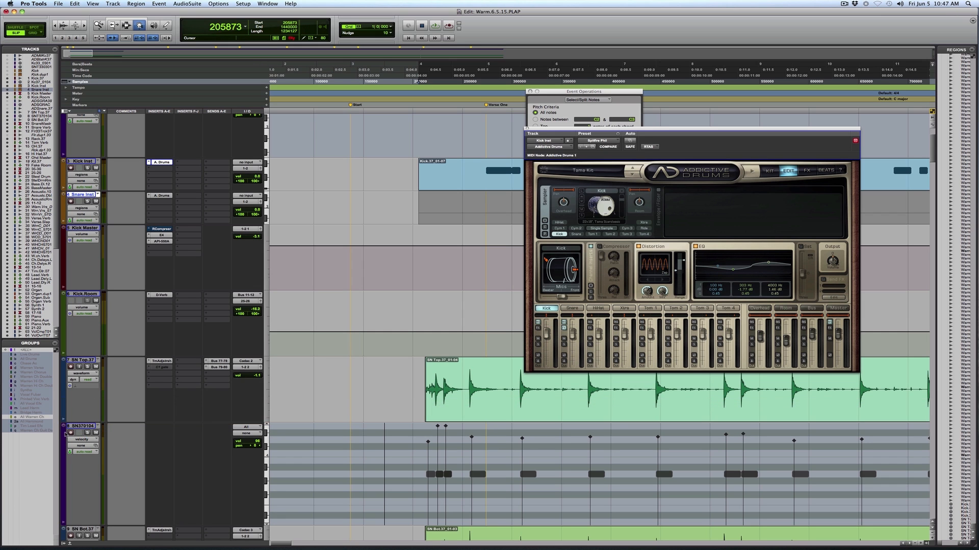
{"action": "left_click", "coordinate": [77, 442]}
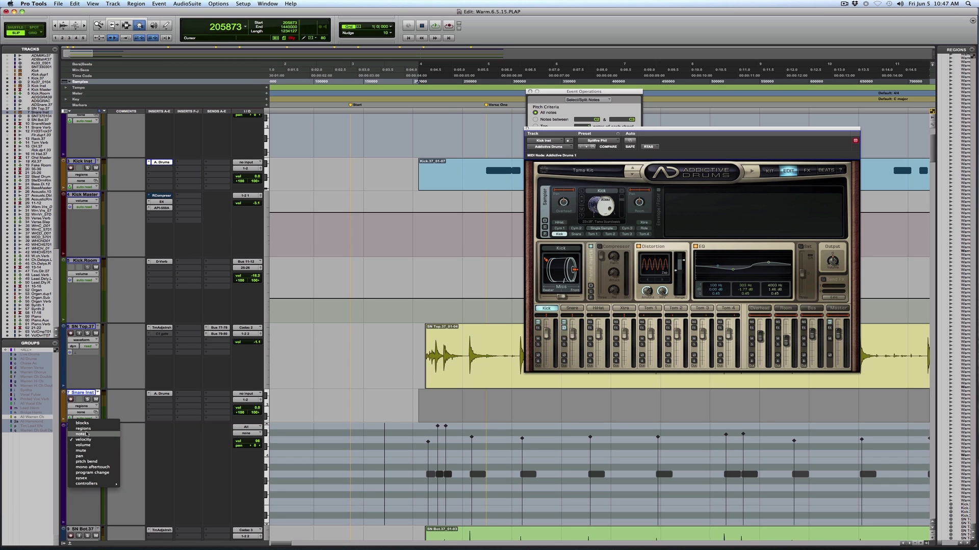
{"action": "left_click", "coordinate": [82, 428]}
{"action": "left_click", "coordinate": [493, 441]}
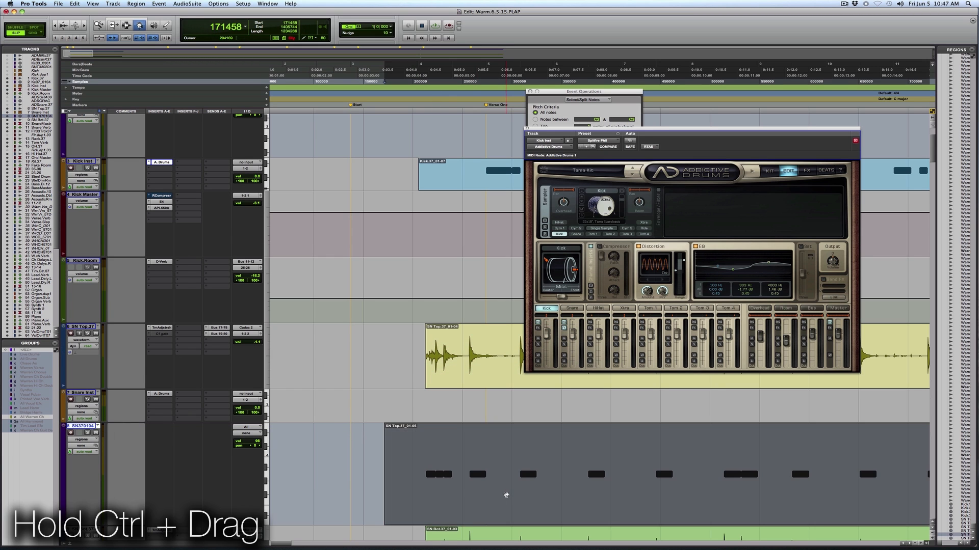
{"action": "left_click_drag", "start_coordinate": [491, 423], "coordinate": [490, 393]}
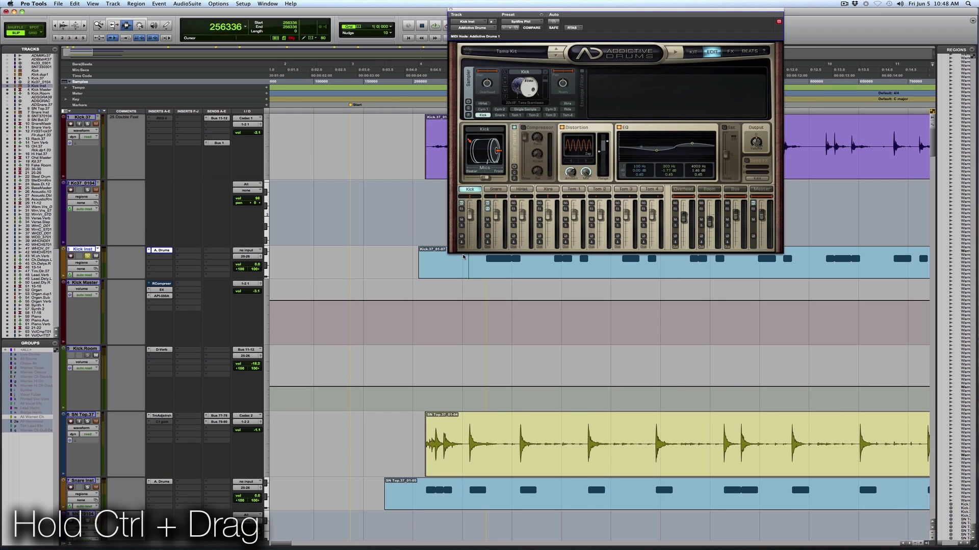
Step: Audition Kick Inst, enlarge the track in notes view, and open Transpose for its selected notes with the option to transpose all notes
{"action": "key", "text": "space"}
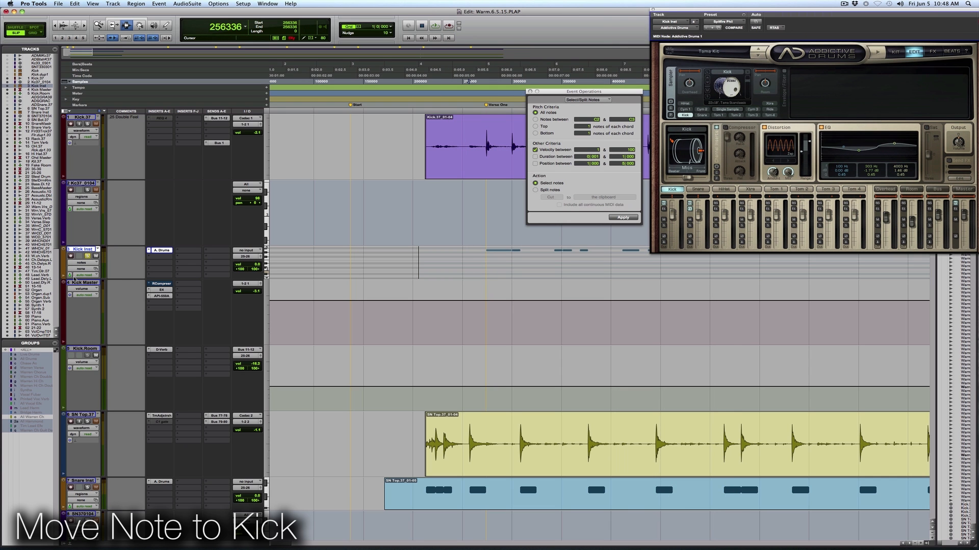
{"action": "left_click", "coordinate": [80, 284]}
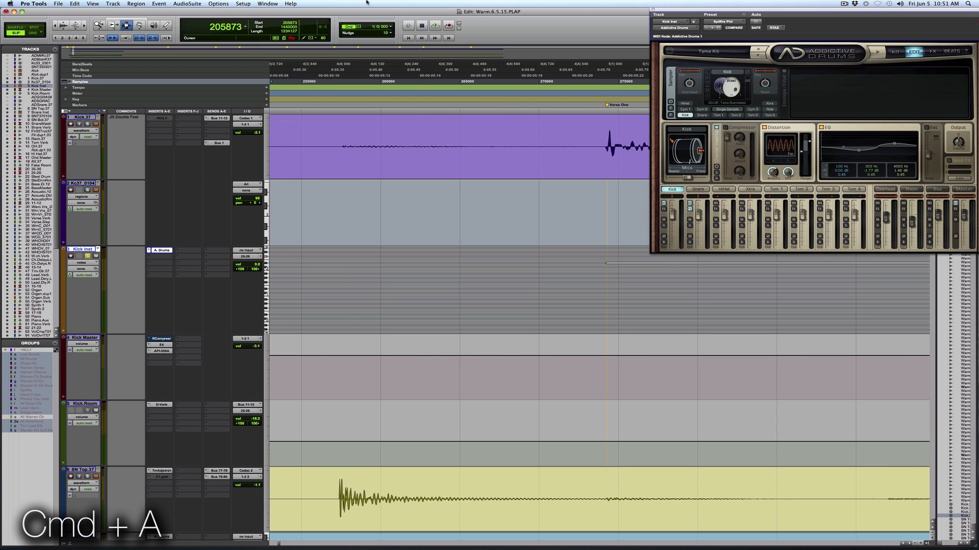
{"action": "left_click", "coordinate": [160, 4]}
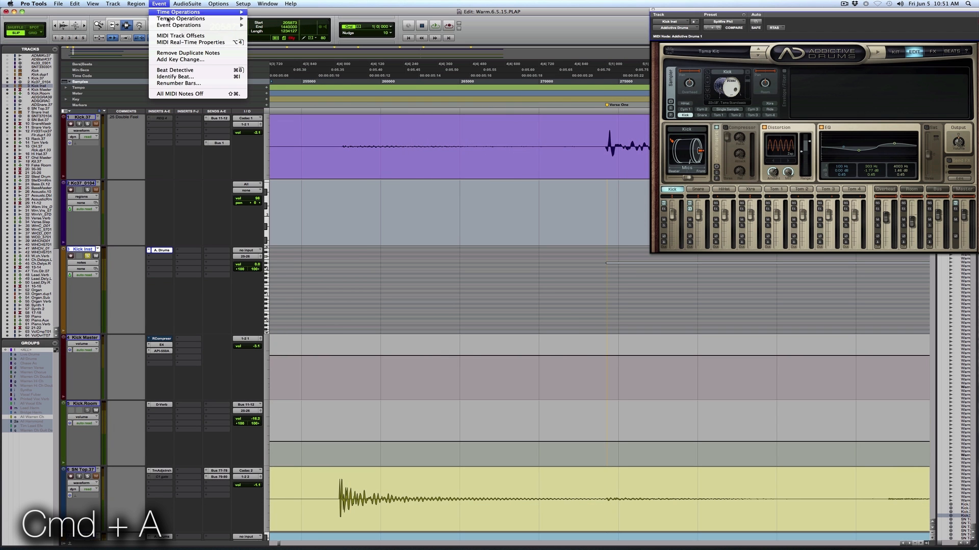
{"action": "mouse_move", "coordinate": [203, 25]}
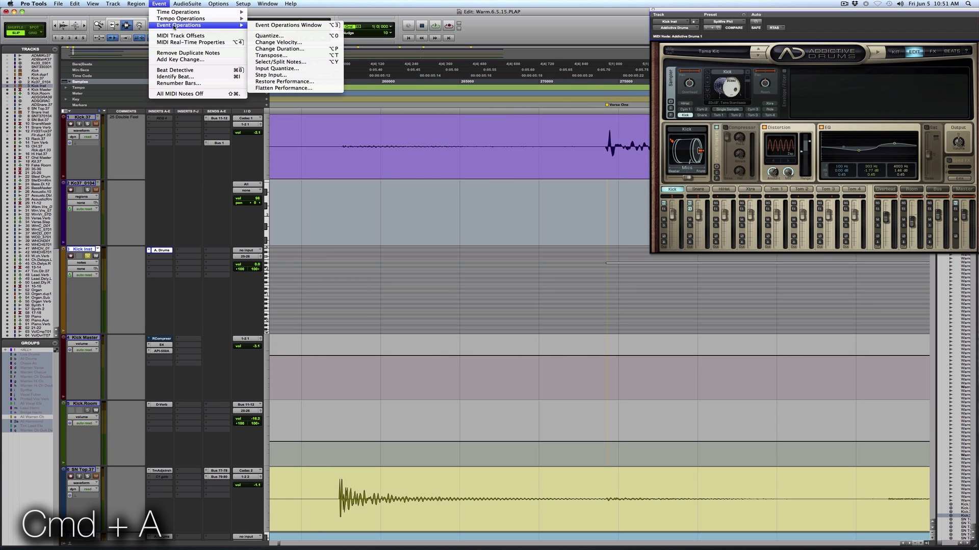
{"action": "left_click", "coordinate": [303, 57]}
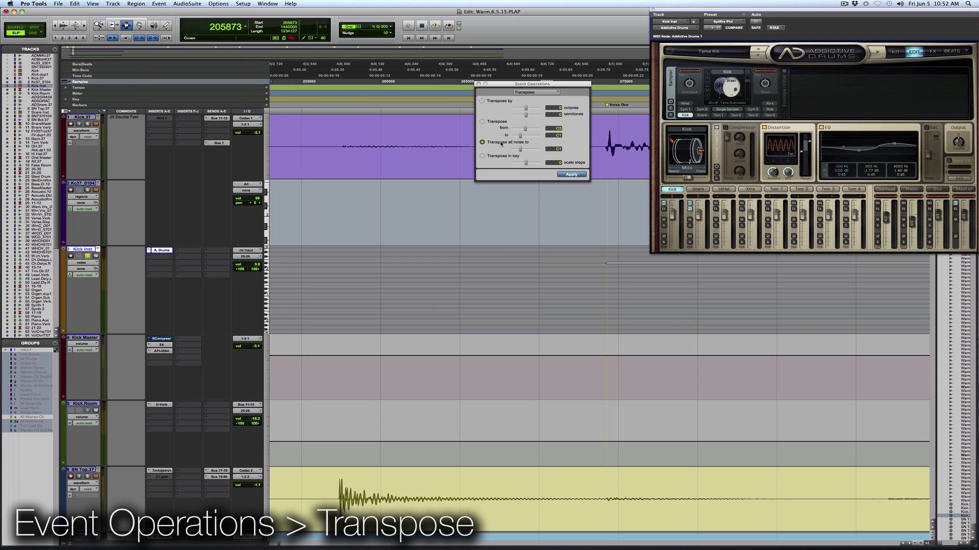
Step: Audition notes on the Kick Inst track's keyboard to locate the kick drum sound
{"action": "left_click", "coordinate": [267, 272]}
{"action": "left_click_drag", "start_coordinate": [266, 283], "coordinate": [267, 295]}
{"action": "left_click", "coordinate": [267, 296]}
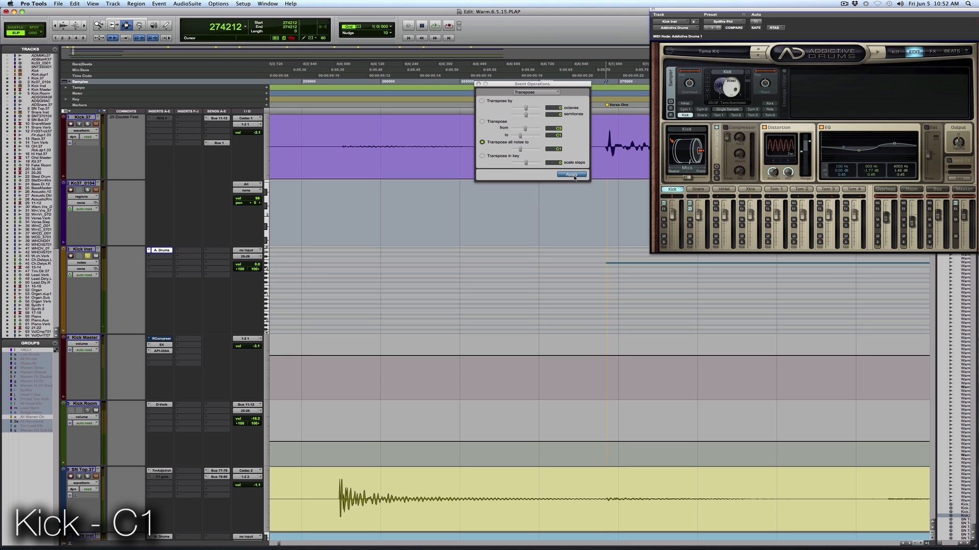
Step: Transpose all the Kick Inst notes to C1 and play the part from just before Verse One
{"action": "double_click", "coordinate": [608, 256]}
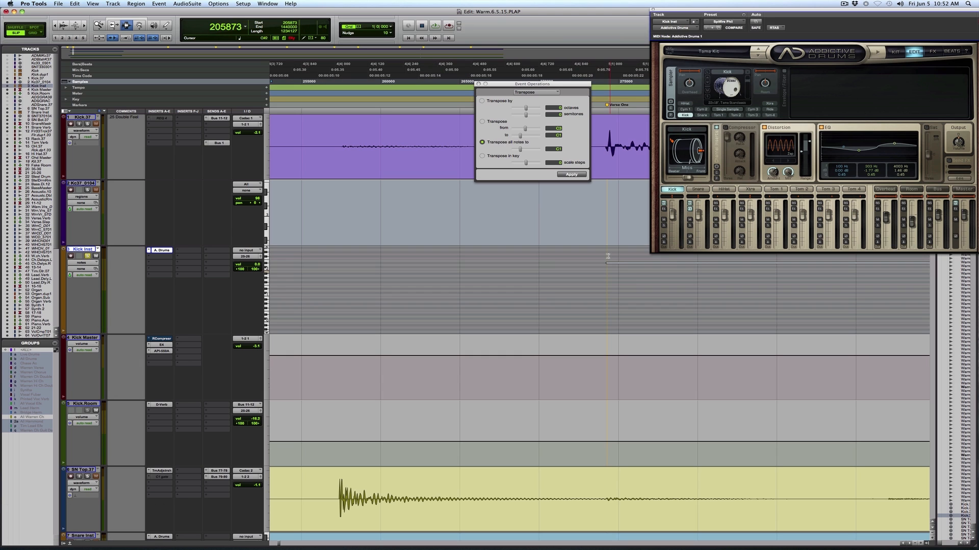
{"action": "left_click", "coordinate": [579, 175]}
{"action": "left_click", "coordinate": [594, 282]}
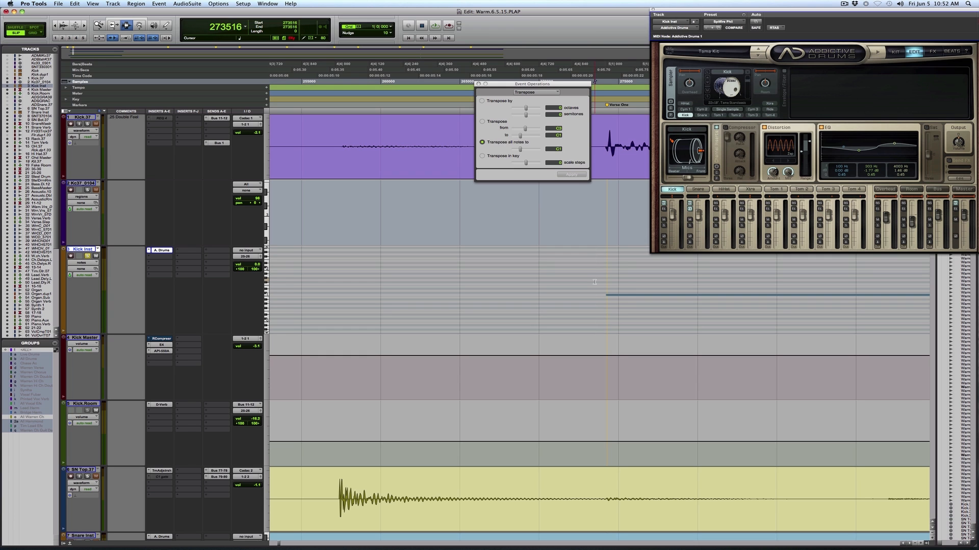
{"action": "key", "text": "space"}
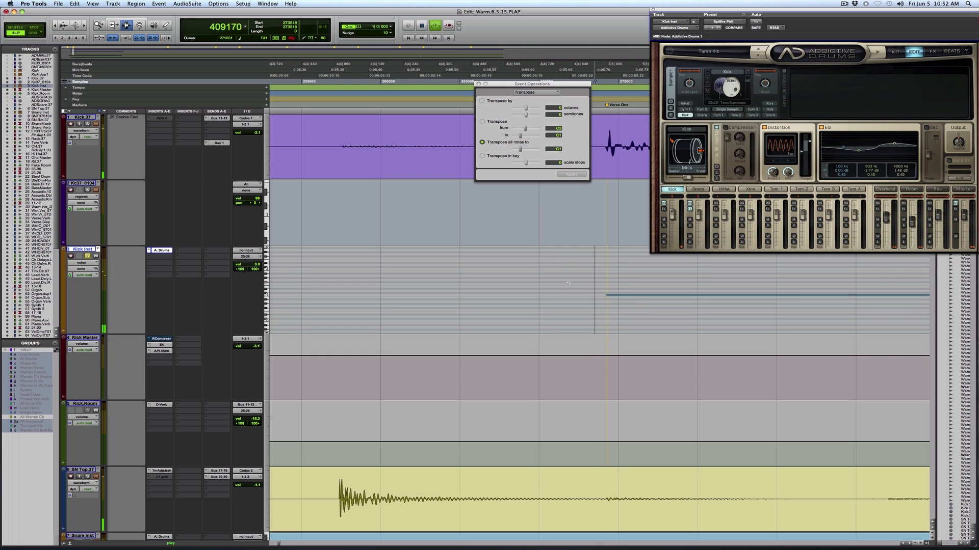
{"action": "key", "text": "space"}
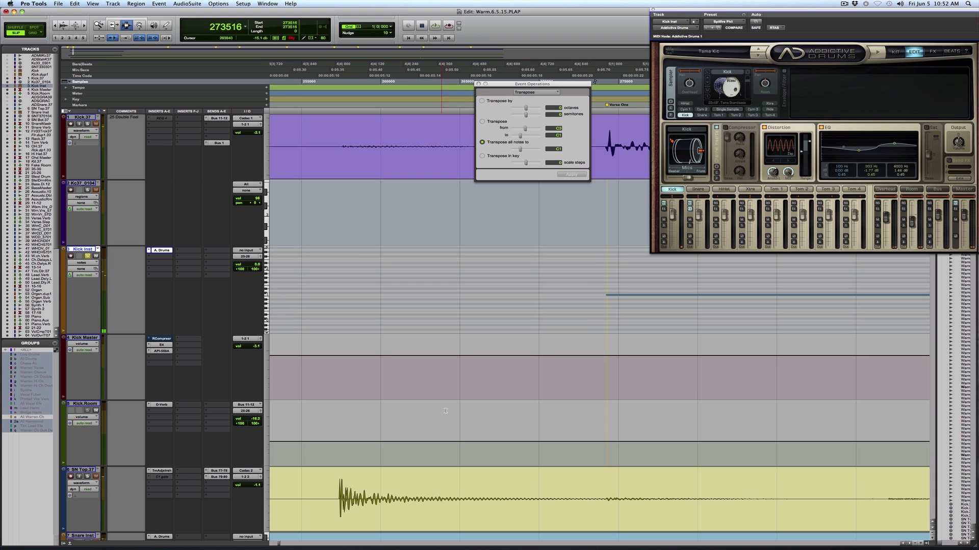
Step: Switch the Snare Inst track to notes view and increase its height to show more of the note range
{"action": "scroll", "coordinate": [222, 334], "scroll_direction": "down", "scroll_amount": 5}
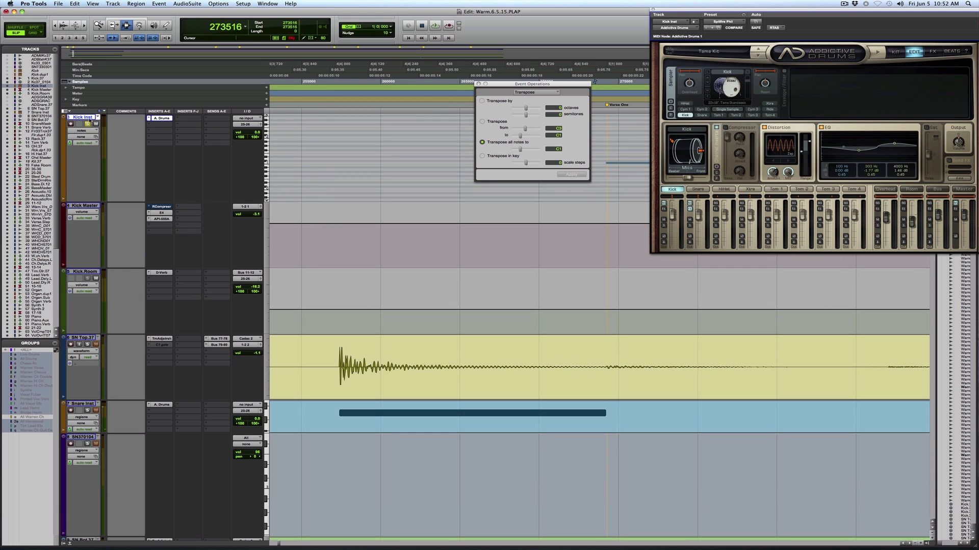
{"action": "left_click", "coordinate": [368, 422]}
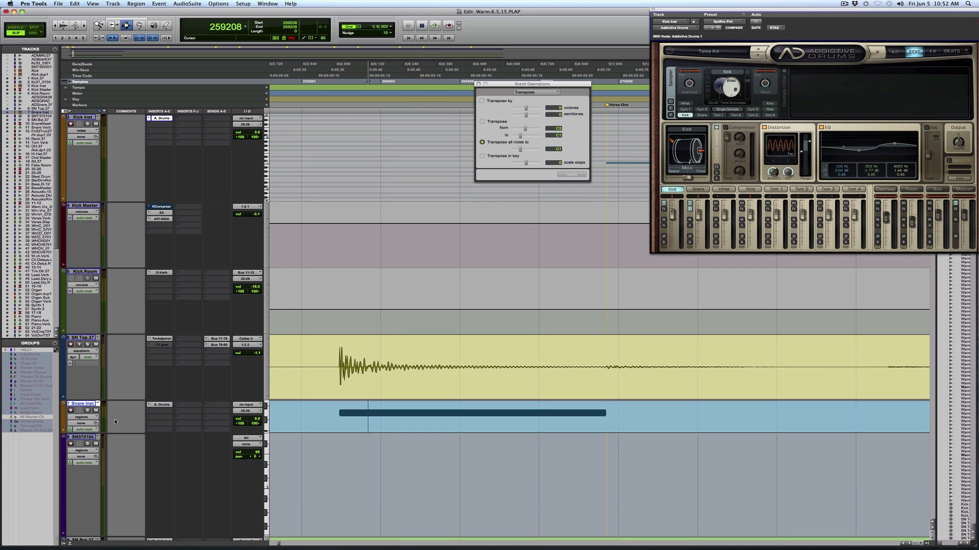
{"action": "left_click", "coordinate": [77, 421]}
{"action": "left_click", "coordinate": [81, 424]}
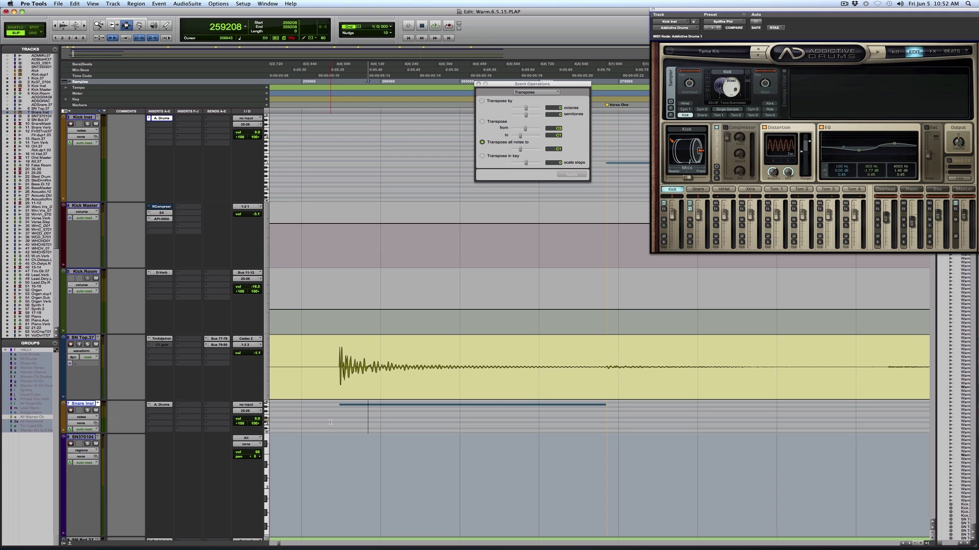
{"action": "key", "text": "r"}
{"action": "key", "text": "r"}
{"action": "key", "text": "r"}
{"action": "left_click", "coordinate": [488, 421]}
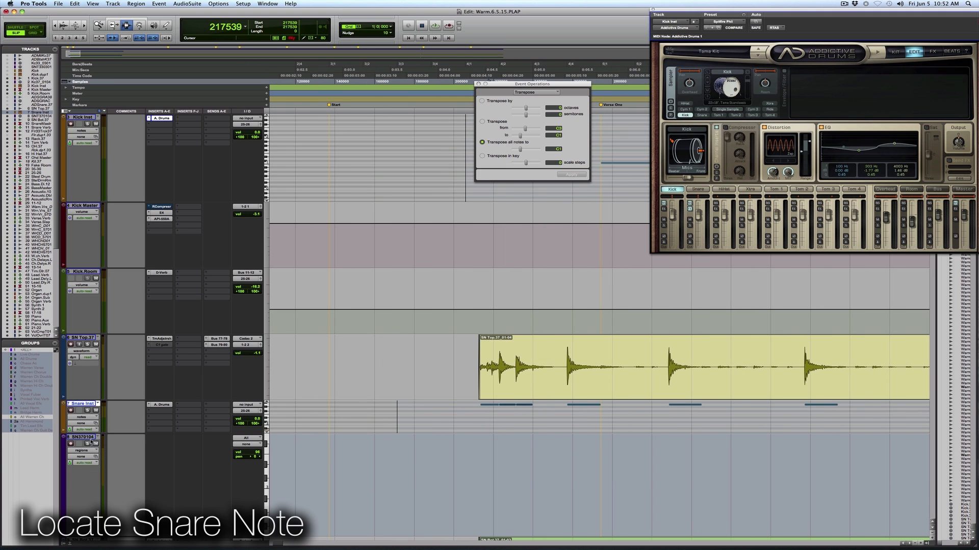
{"action": "left_click_drag", "start_coordinate": [87, 444], "coordinate": [88, 477]}
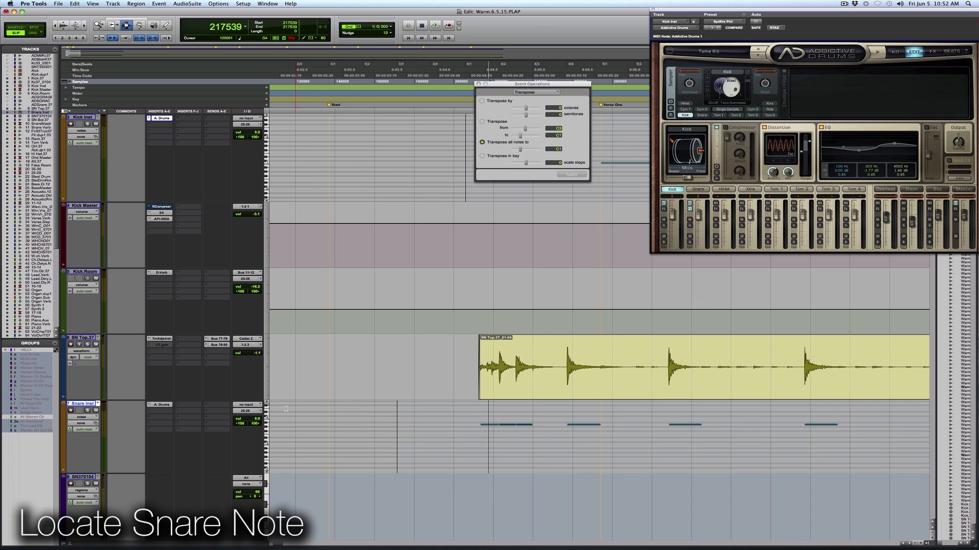
Step: Audition notes on the Snare Inst track's keyboard to locate the snare drum sound
{"action": "left_click_drag", "start_coordinate": [267, 440], "coordinate": [266, 473]}
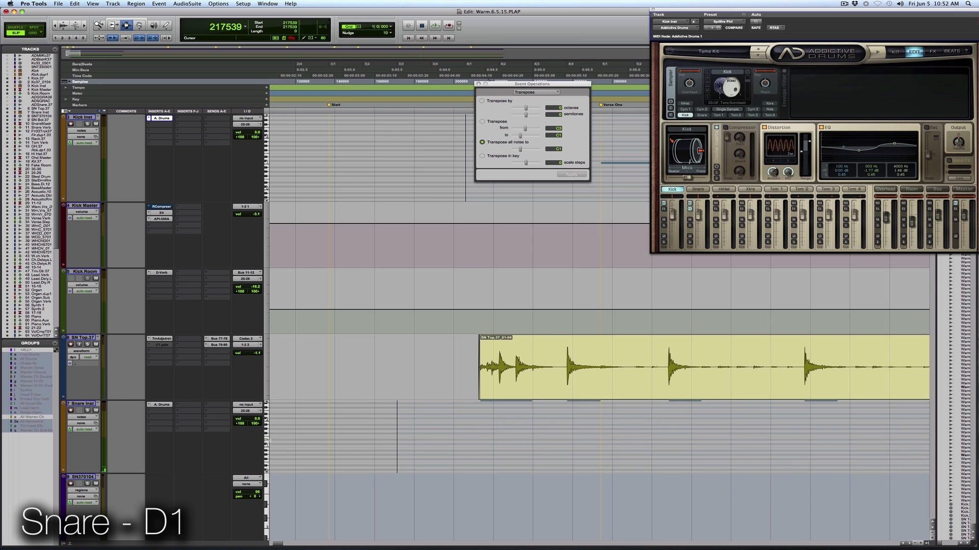
{"action": "left_click", "coordinate": [267, 444]}
{"action": "left_click", "coordinate": [267, 443]}
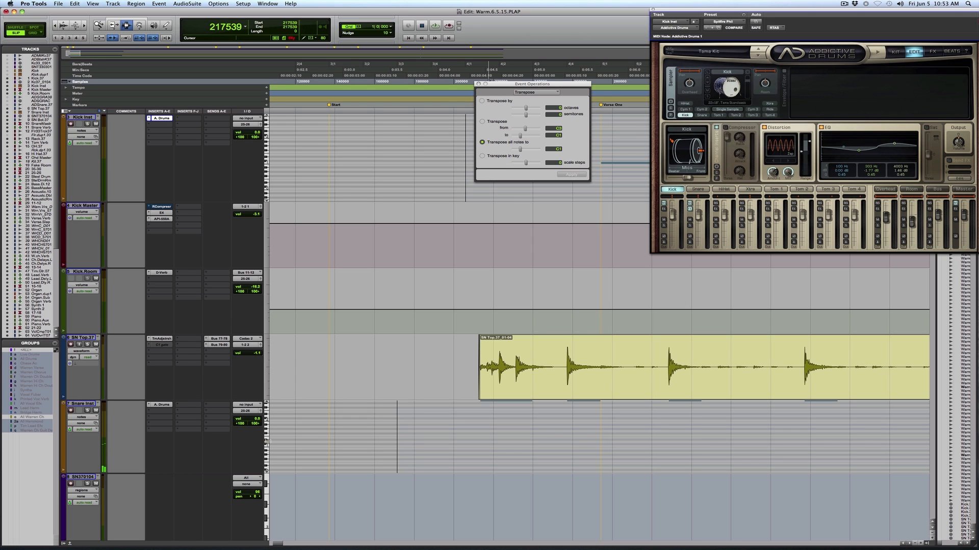
Step: Select all the Snare Inst notes and transpose them to D1
{"action": "left_click", "coordinate": [501, 413]}
{"action": "key", "text": "super+a"}
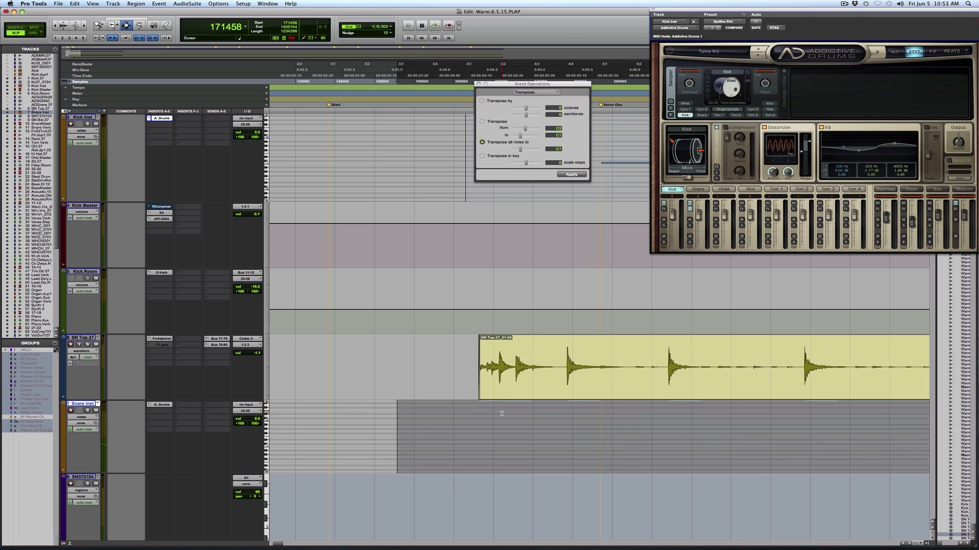
{"action": "left_click", "coordinate": [555, 148]}
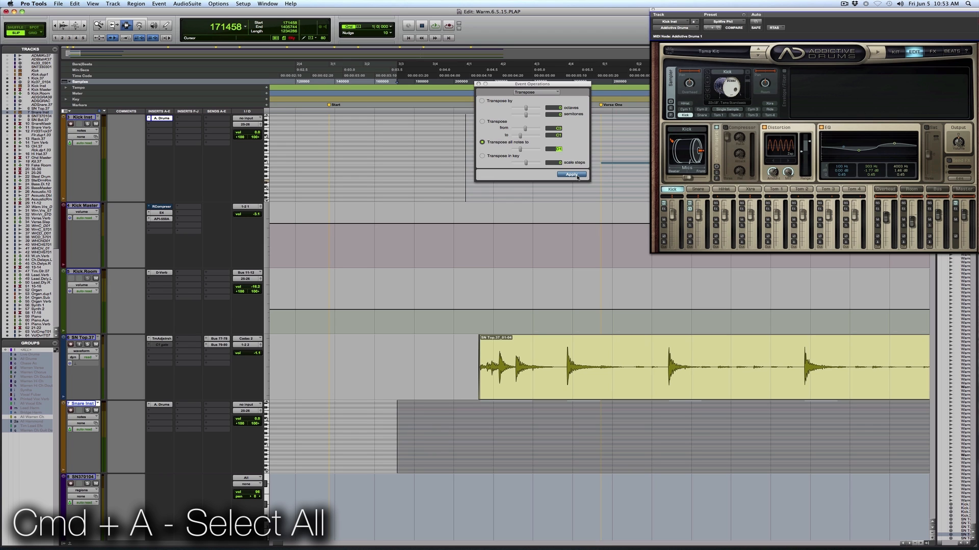
{"action": "key", "text": "Return"}
Step: Play the transposed Snare Inst part from the start of the SN Top.37 region
{"action": "left_click", "coordinate": [478, 433]}
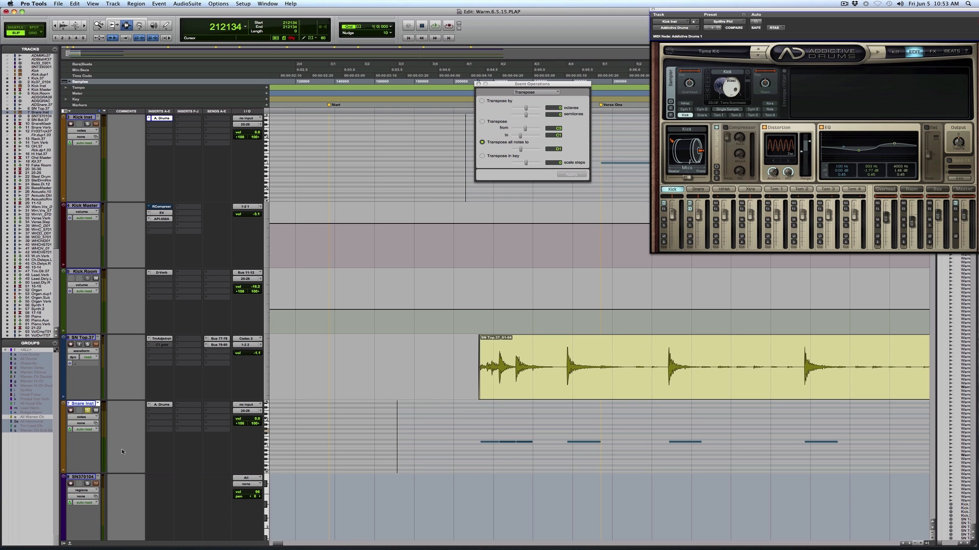
{"action": "key", "text": "space"}
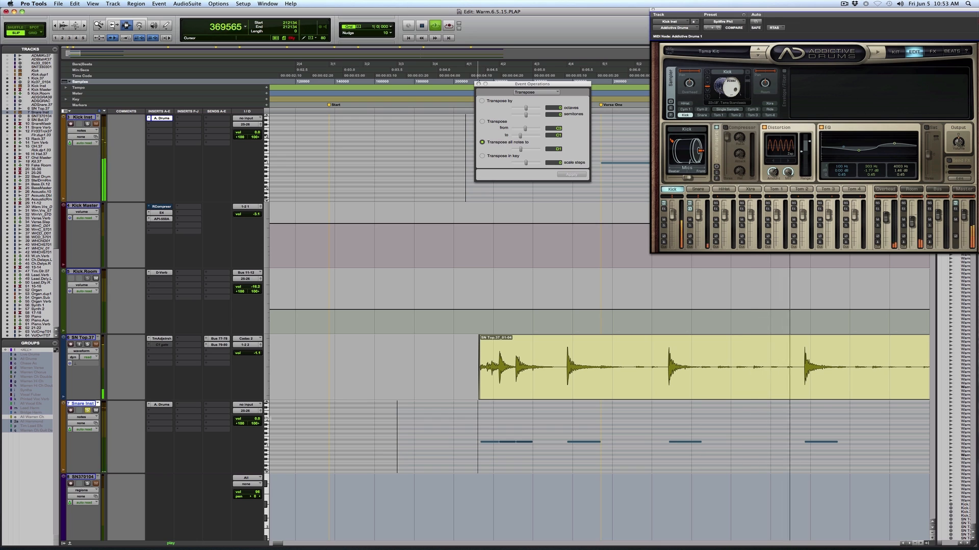
{"action": "key", "text": "space"}
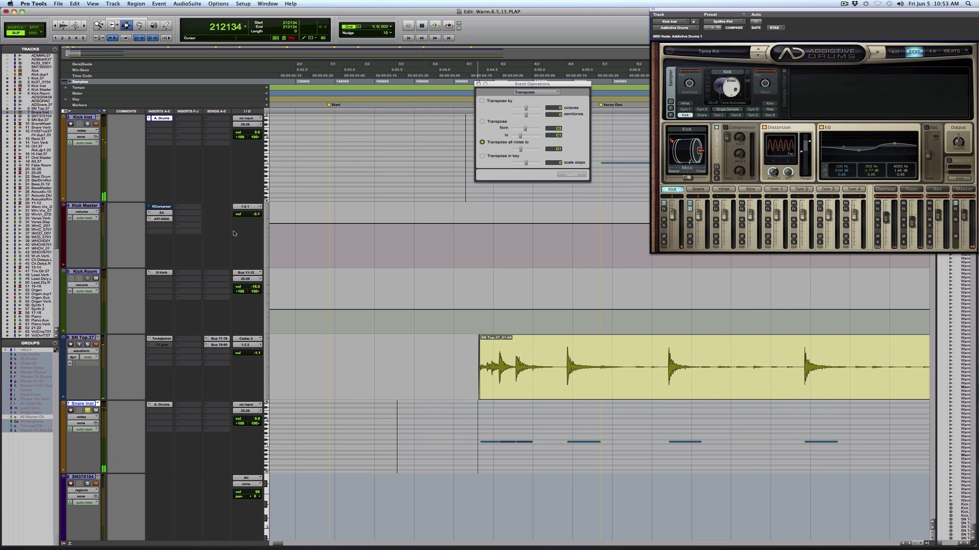
Step: Close the Event Operations window and the Addictive Drums plug-in window
{"action": "left_click", "coordinate": [479, 84]}
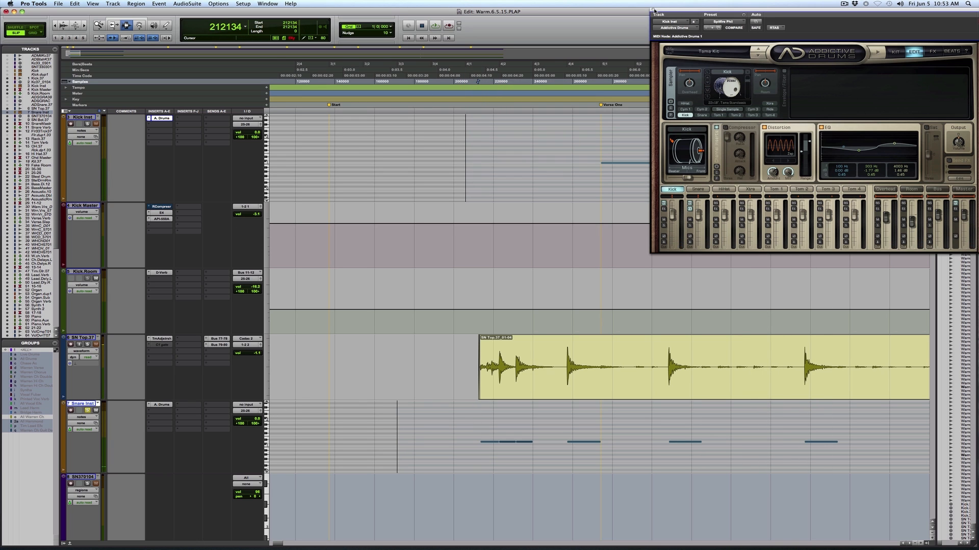
{"action": "left_click", "coordinate": [653, 10]}
{"action": "scroll", "coordinate": [151, 288], "scroll_direction": "up", "scroll_amount": 5}
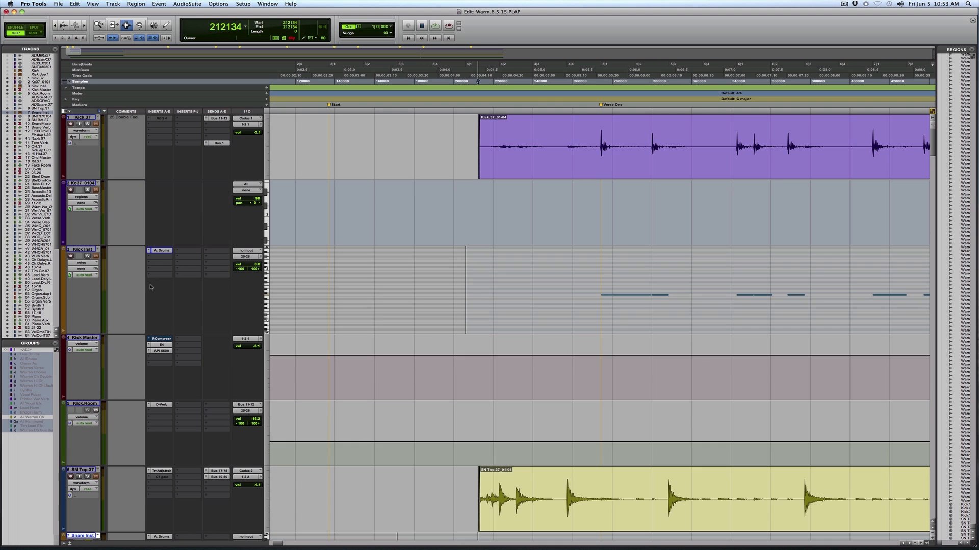
Step: Create two new stereo audio tracks directly below the Kick Inst track
{"action": "left_click", "coordinate": [85, 249]}
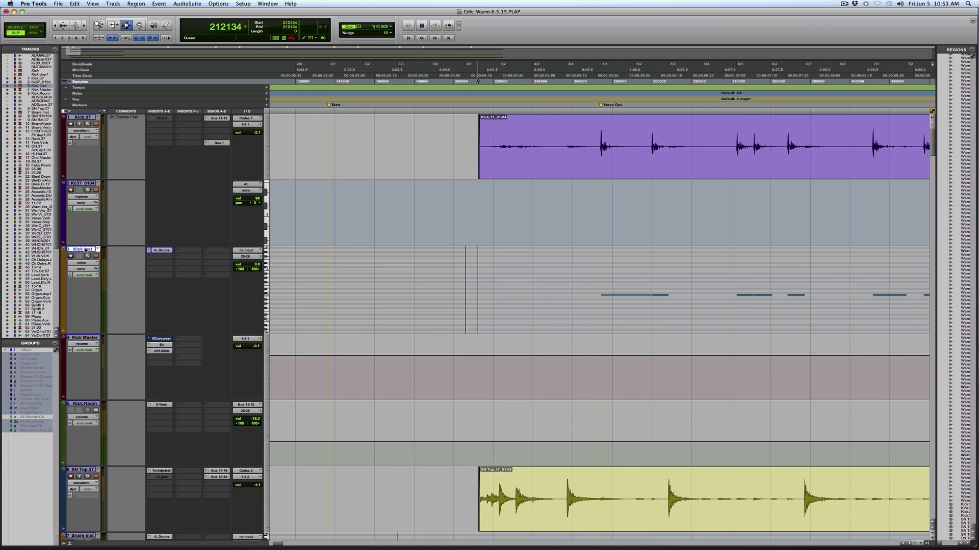
{"action": "key", "text": "super+shift+n"}
{"action": "key", "text": "super+Right"}
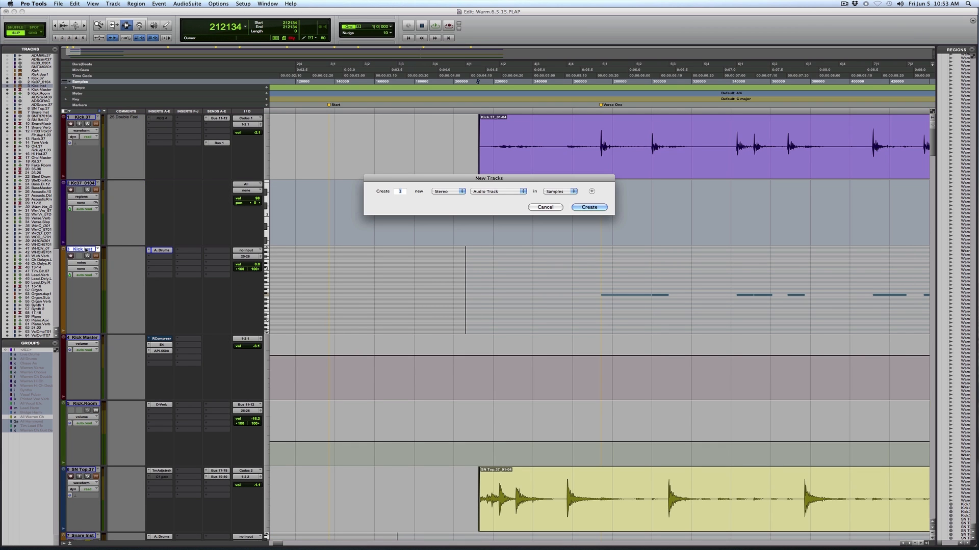
{"action": "type", "text": "2"}
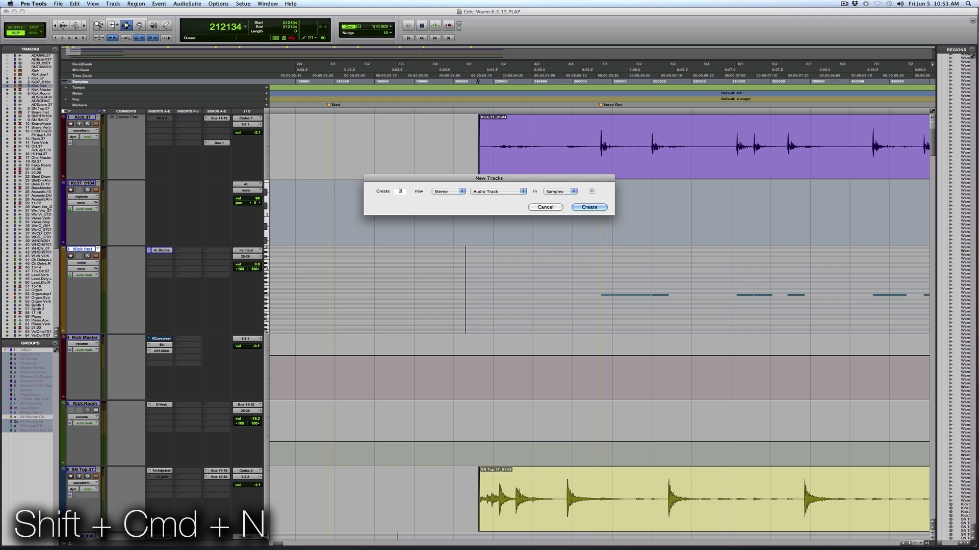
{"action": "key", "text": "Return"}
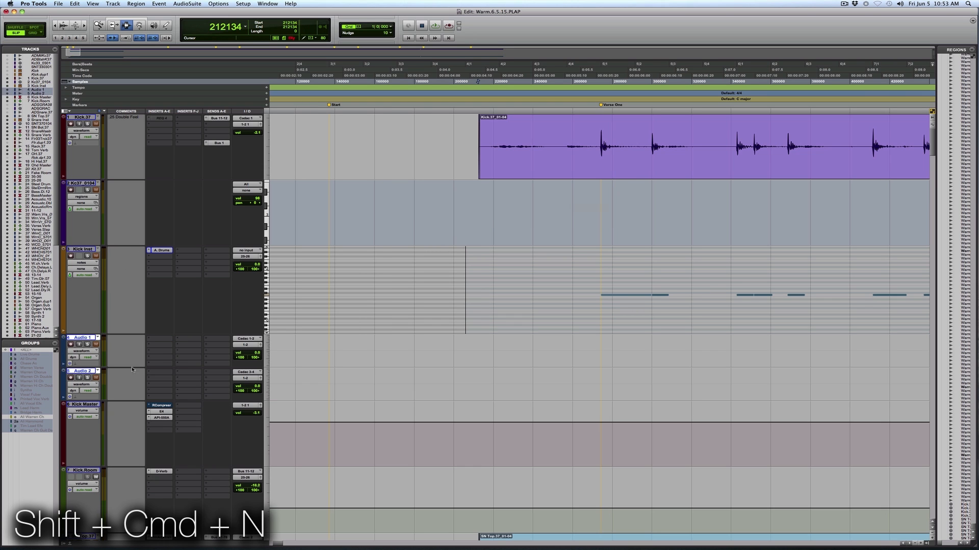
Step: Rename the Audio 1 track as Addictive Kick and the Audio 2 track as Addictive Snare
{"action": "double_click", "coordinate": [84, 338]}
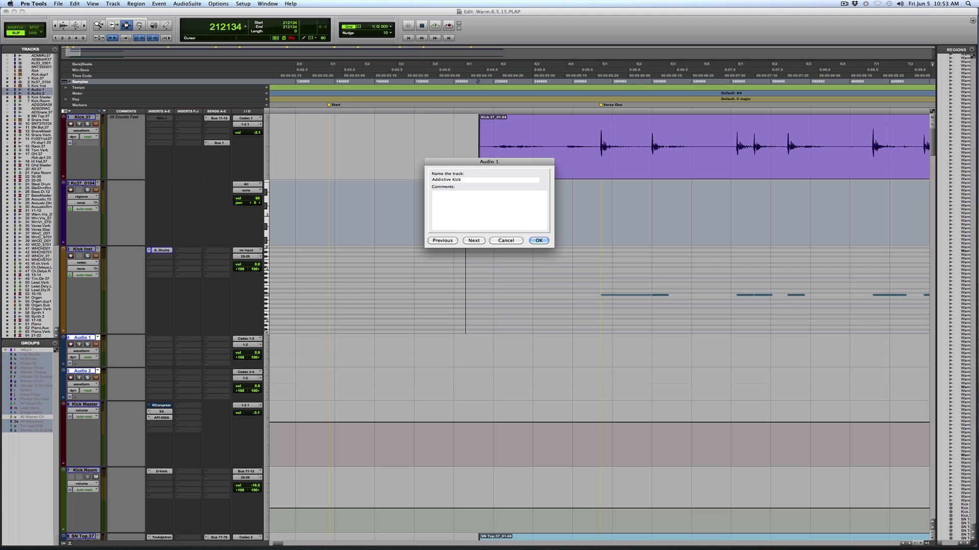
{"action": "key", "text": "super+Right"}
{"action": "type", "text": "Addictive Snare"}
{"action": "key", "text": "Return"}
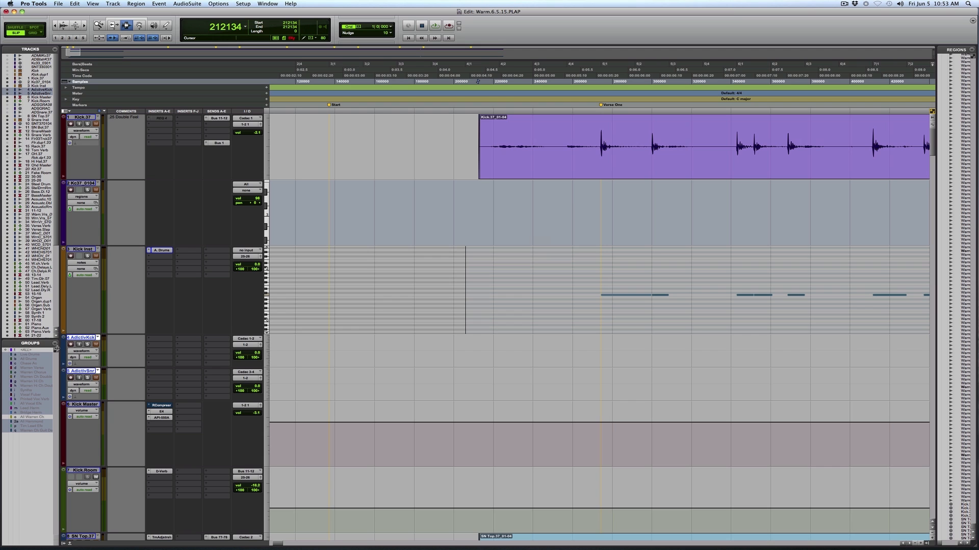
Step: Route the Kick Inst output to Bus 21-22 and set the Addictive Kick track's input to Bus 21-22
{"action": "scroll", "coordinate": [171, 257], "scroll_direction": "down", "scroll_amount": 3}
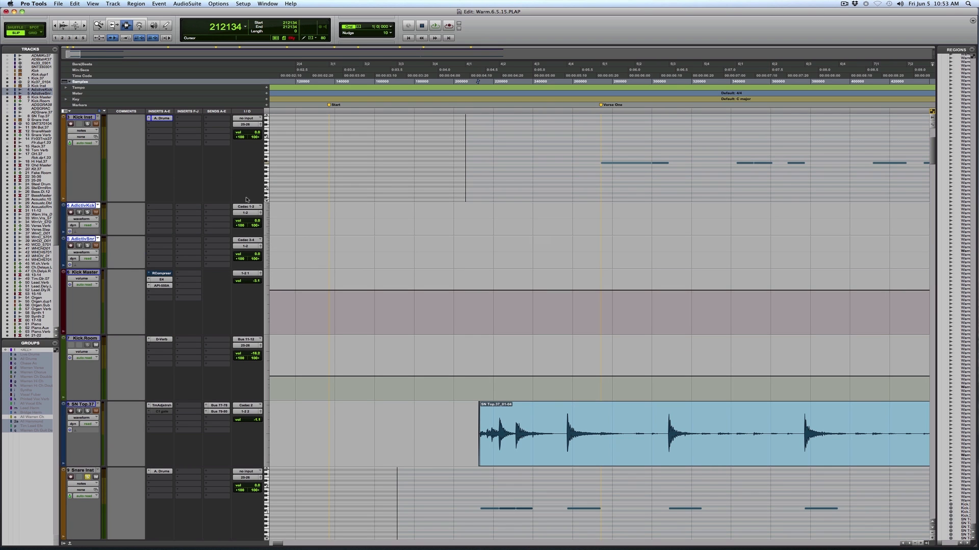
{"action": "left_click", "coordinate": [247, 124]}
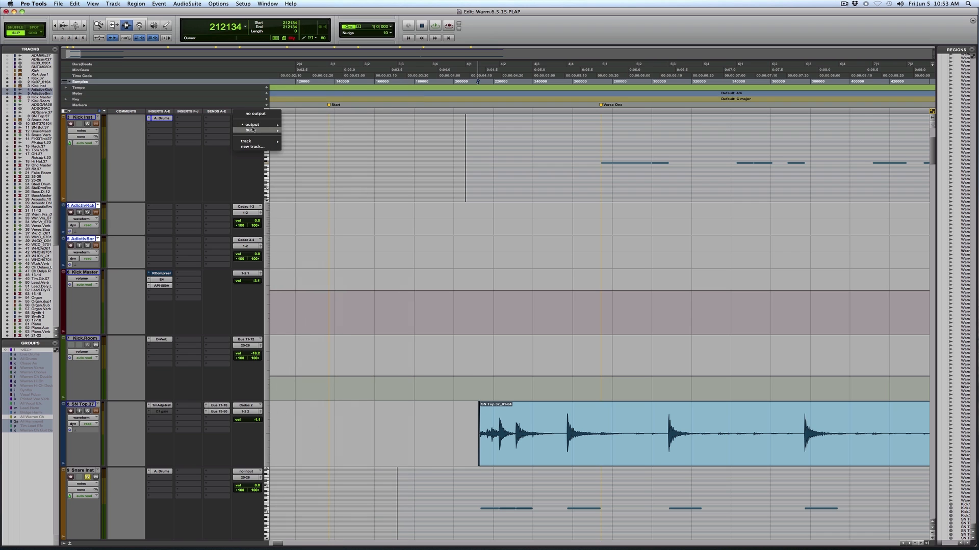
{"action": "mouse_move", "coordinate": [286, 130]}
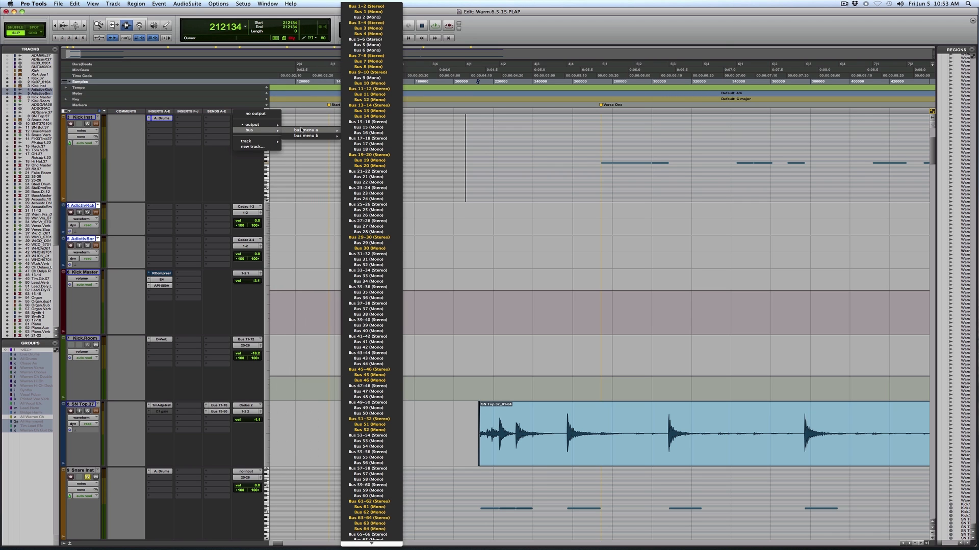
{"action": "key", "text": "Escape"}
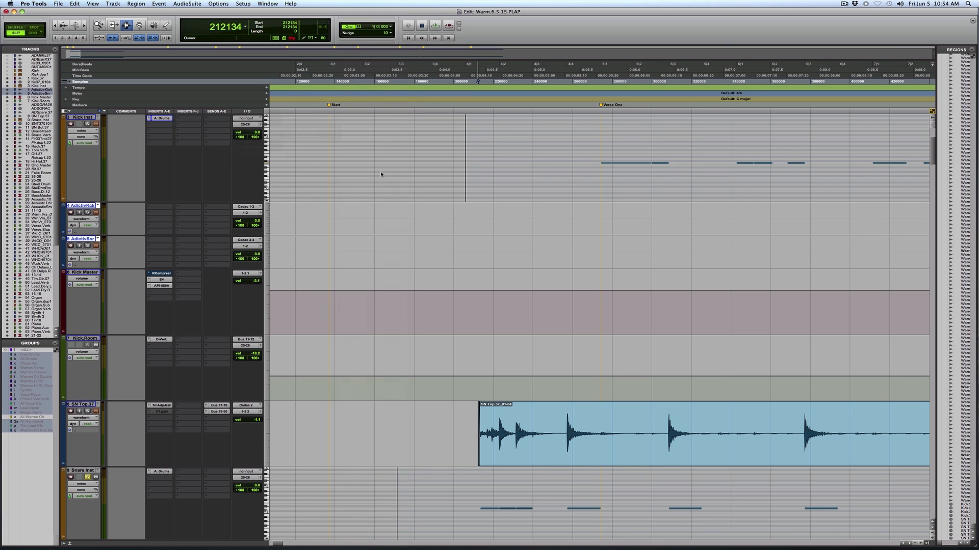
{"action": "left_click", "coordinate": [253, 206]}
{"action": "mouse_move", "coordinate": [255, 213]}
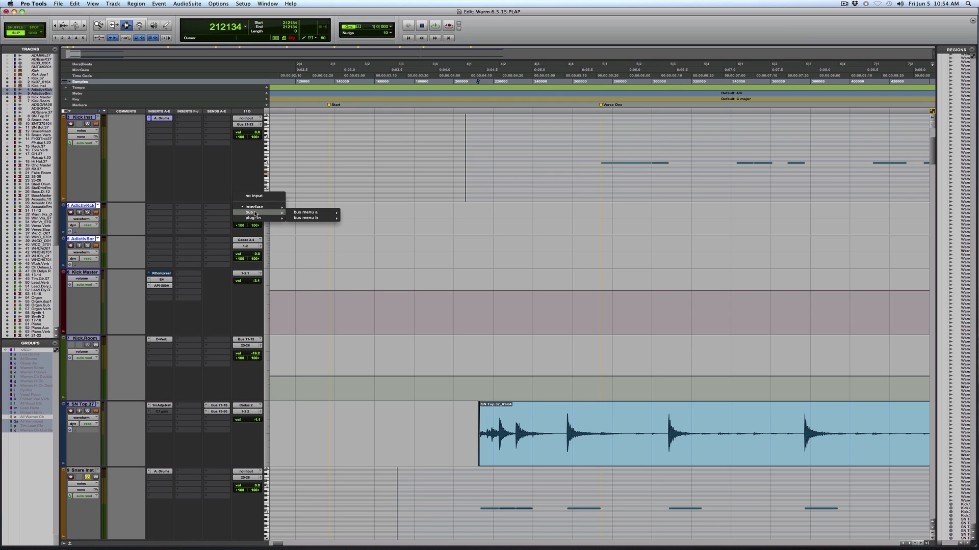
{"action": "mouse_move", "coordinate": [314, 212]}
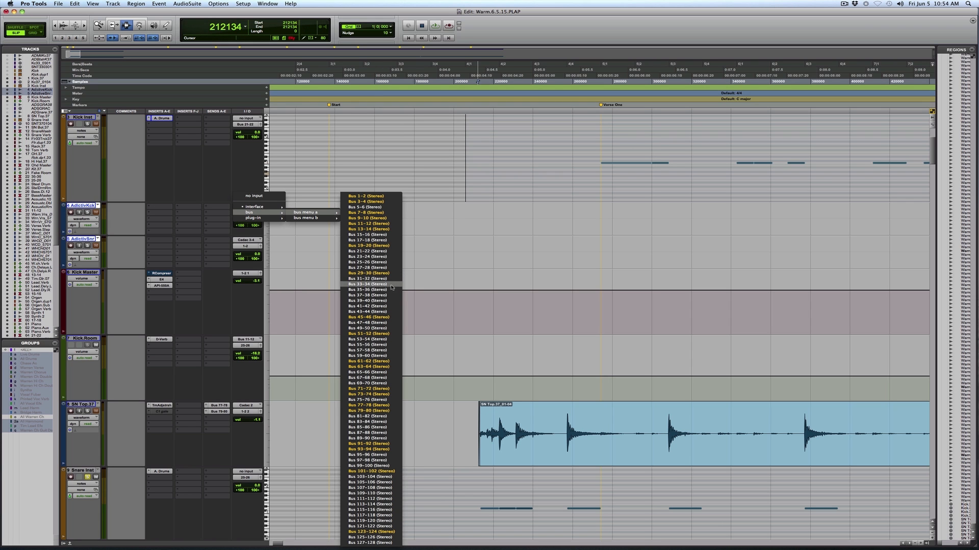
{"action": "left_click", "coordinate": [377, 252]}
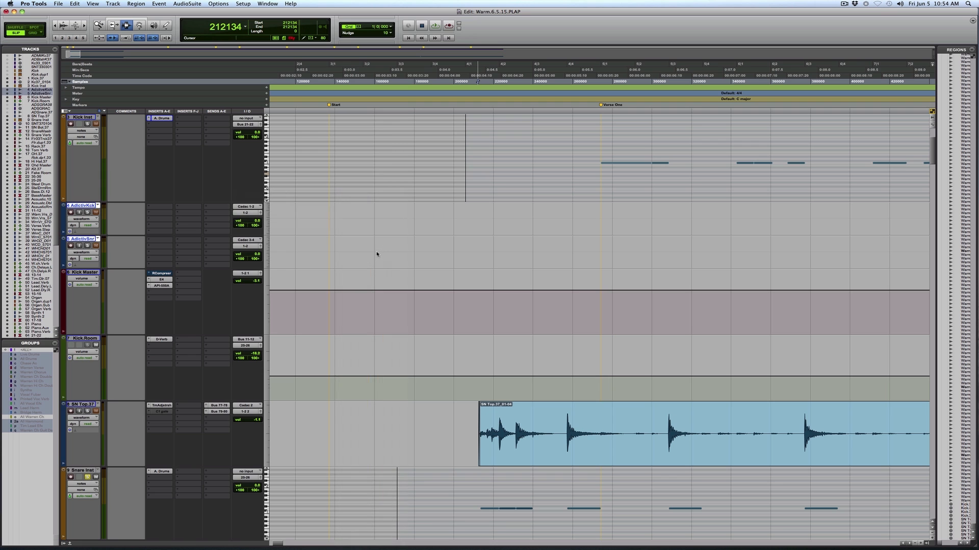
Step: Move the Snare Inst track directly above the Addictive Snare track and route its output to Bus 23-24
{"action": "left_click_drag", "start_coordinate": [81, 470], "coordinate": [82, 246]}
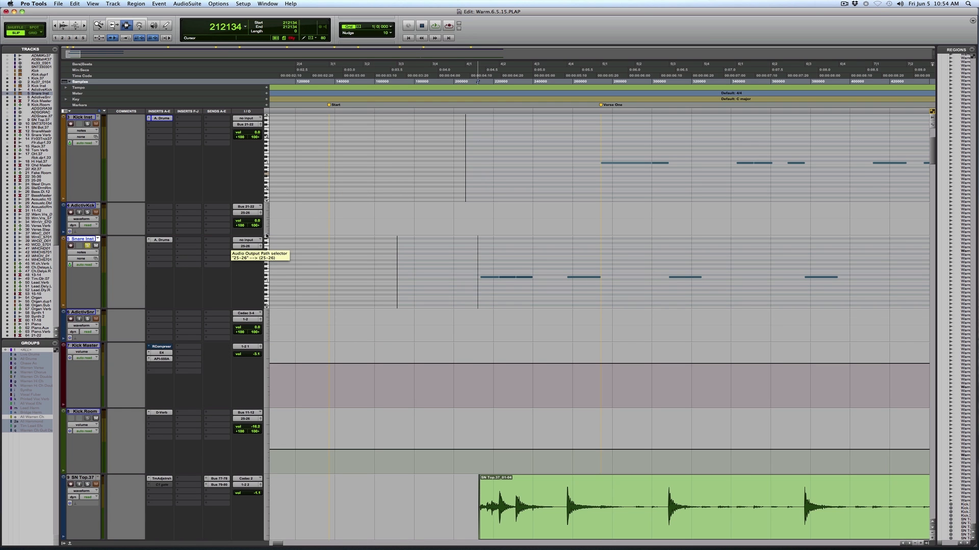
{"action": "left_click", "coordinate": [235, 251]}
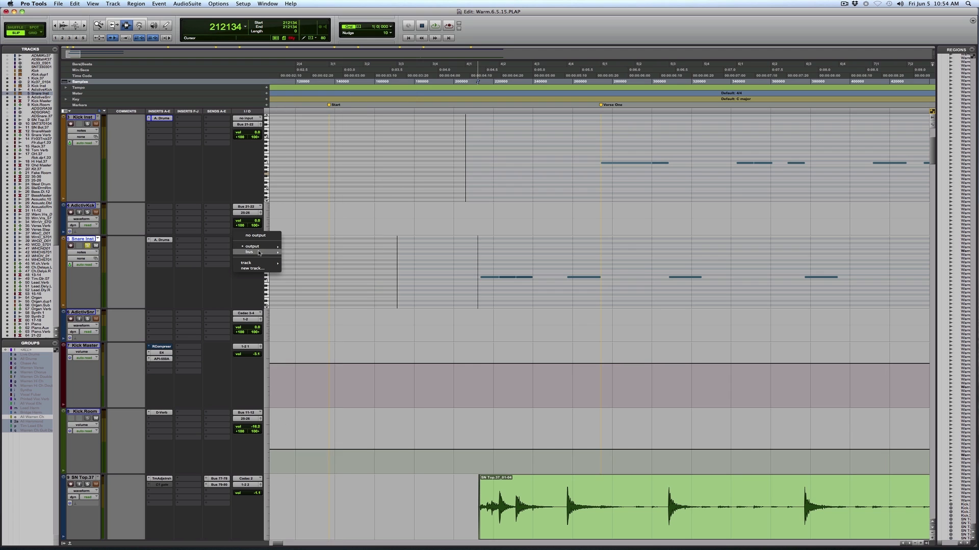
{"action": "mouse_move", "coordinate": [255, 252]}
{"action": "mouse_move", "coordinate": [299, 251]}
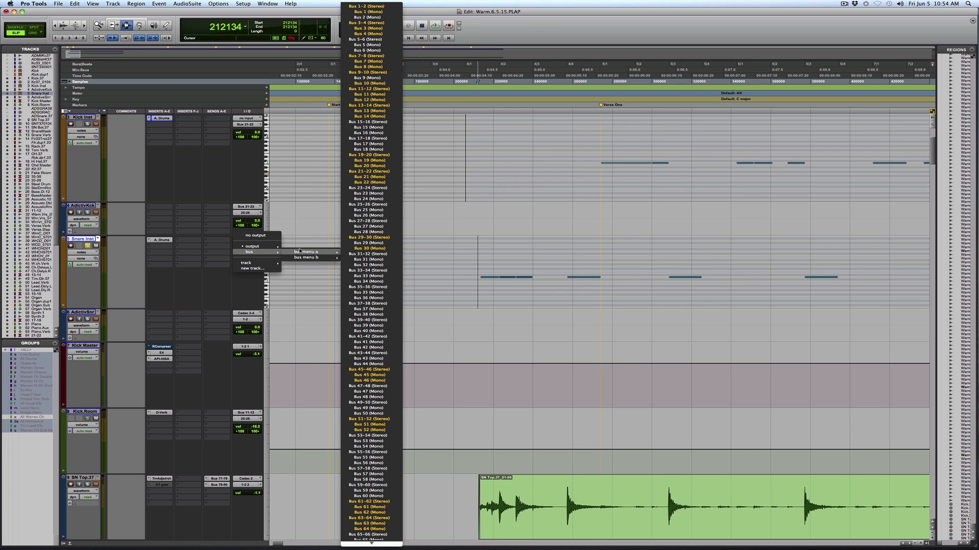
{"action": "left_click", "coordinate": [370, 205]}
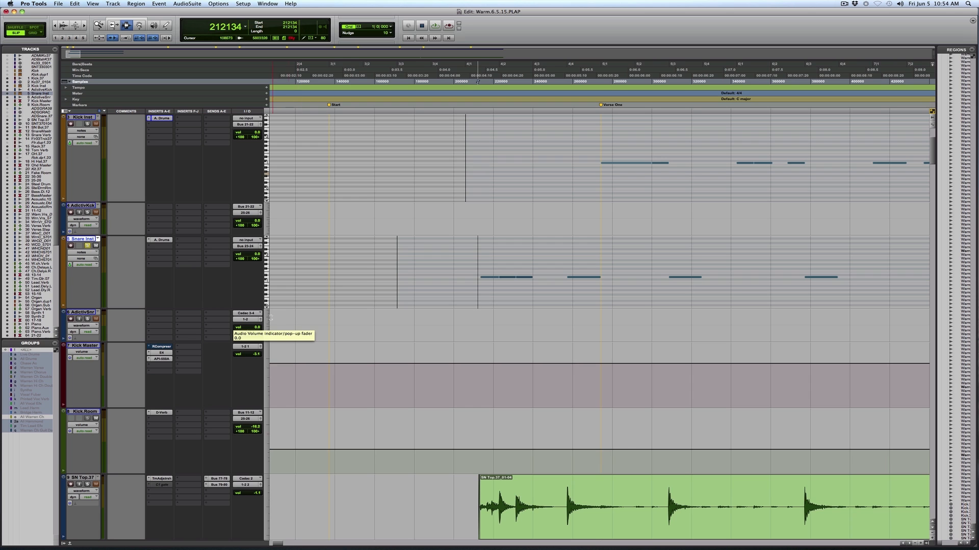
Step: Set the Addictive Snare track's input to Bus 23-24
{"action": "left_click", "coordinate": [255, 321]}
{"action": "mouse_move", "coordinate": [255, 319]}
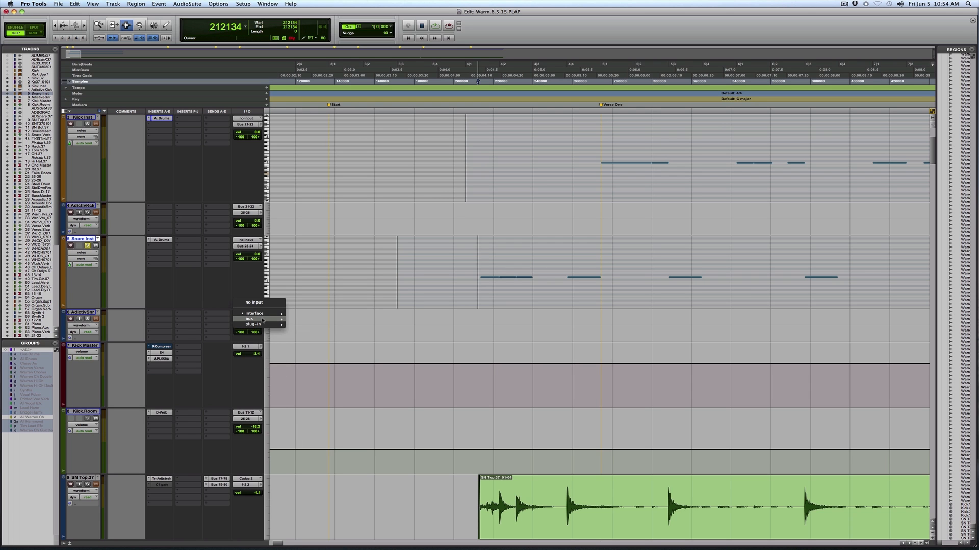
{"action": "mouse_move", "coordinate": [297, 320]}
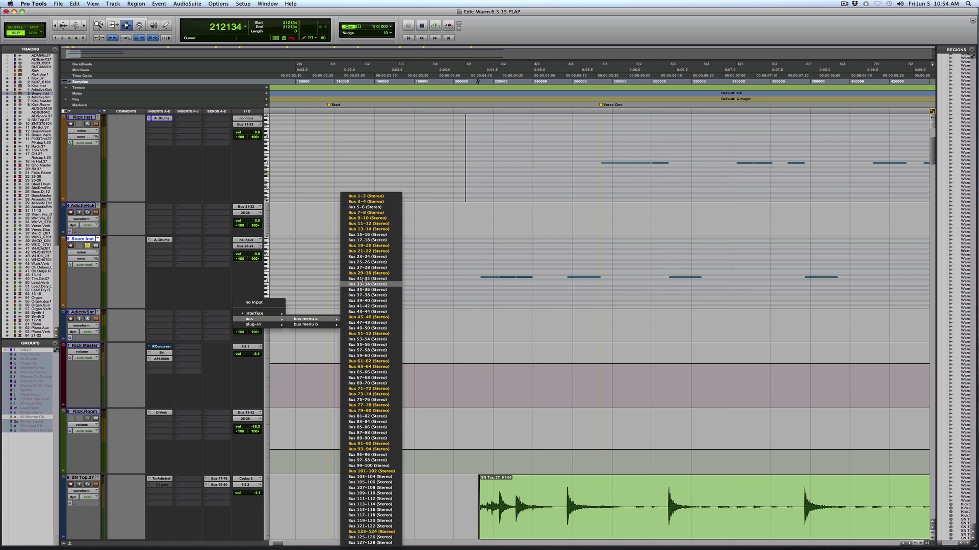
{"action": "left_click", "coordinate": [369, 262]}
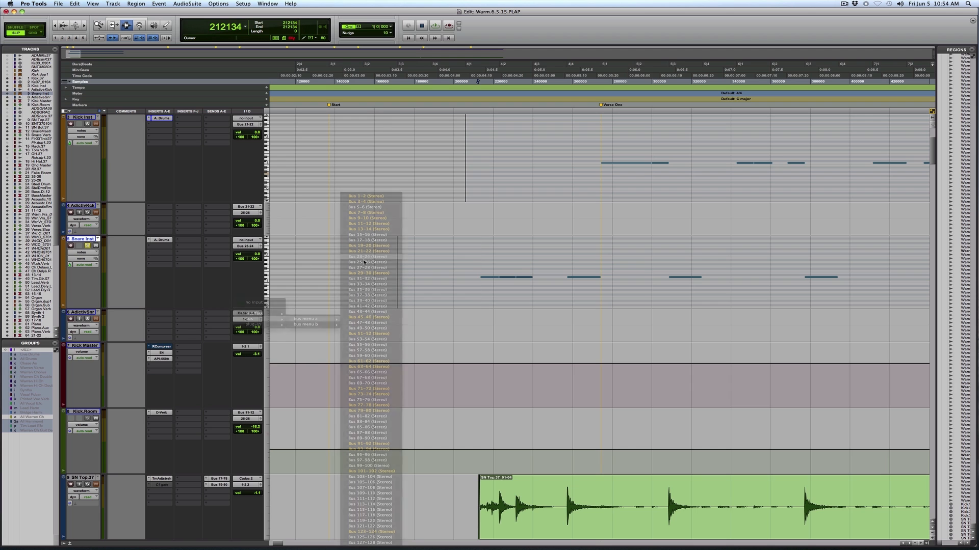
{"action": "left_click", "coordinate": [252, 126]}
{"action": "mouse_move", "coordinate": [256, 130]}
{"action": "left_click", "coordinate": [205, 197]}
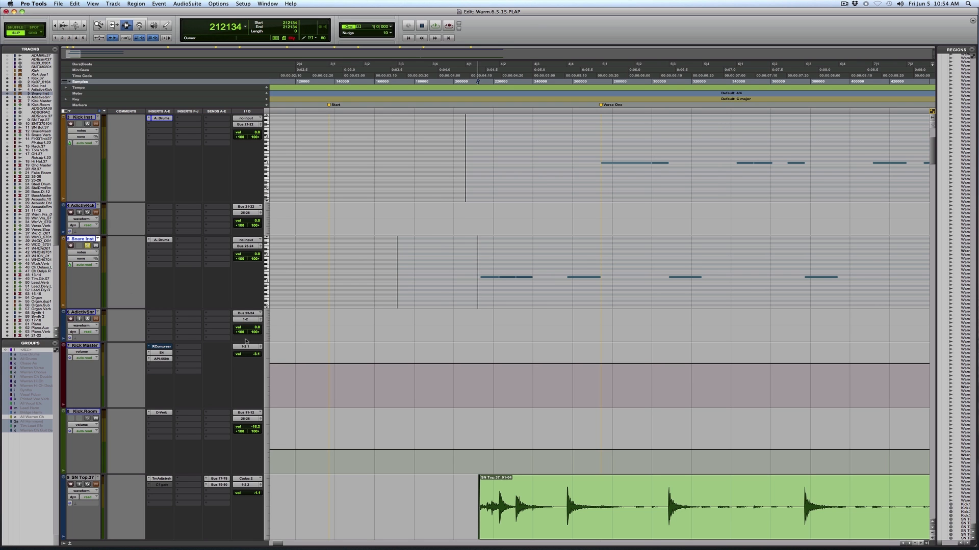
Step: Set the Addictive Snare track's output to 25-26
{"action": "left_click", "coordinate": [246, 319]}
{"action": "mouse_move", "coordinate": [255, 319]}
{"action": "left_click", "coordinate": [118, 329]}
Step: Solo the Kick Inst, Addictive Kick and Addictive Snare tracks and record-arm both Addictive audio tracks
{"action": "left_click", "coordinate": [87, 213]}
{"action": "left_click", "coordinate": [87, 124]}
{"action": "left_click", "coordinate": [71, 212]}
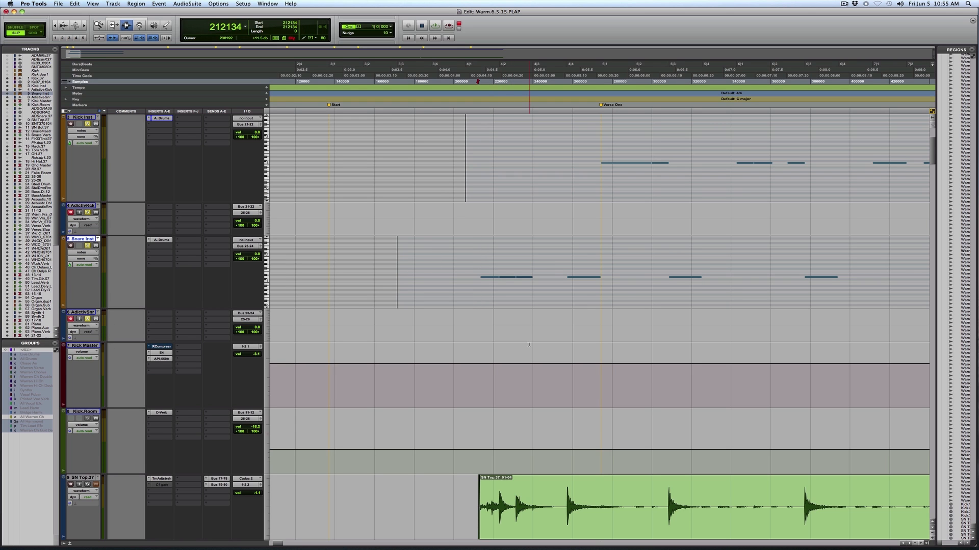
Step: Record the kick and snare instruments onto the Addictive audio tracks over the length of the Kick.37_01-04 region
{"action": "scroll", "coordinate": [532, 132], "scroll_direction": "up", "scroll_amount": 3}
{"action": "double_click", "coordinate": [586, 130]}
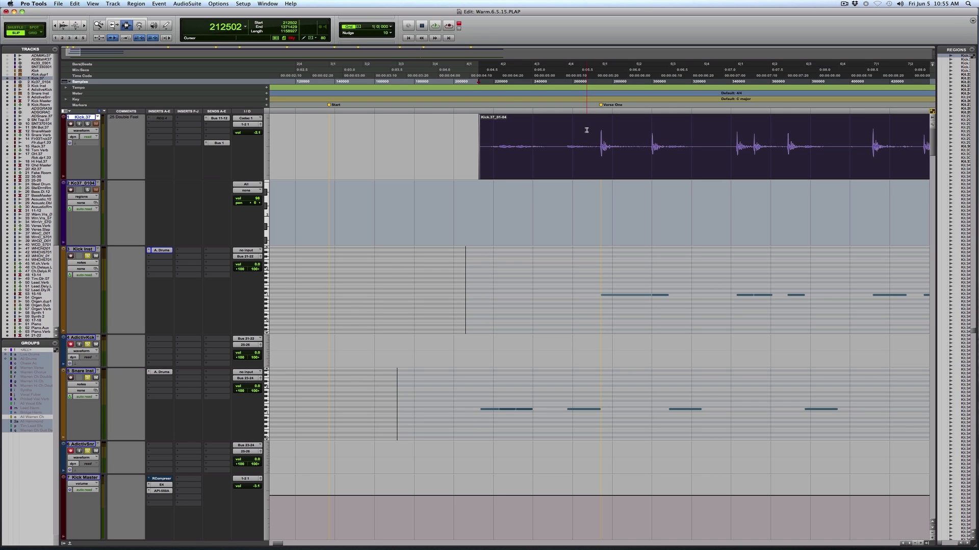
{"action": "key", "text": "super+space"}
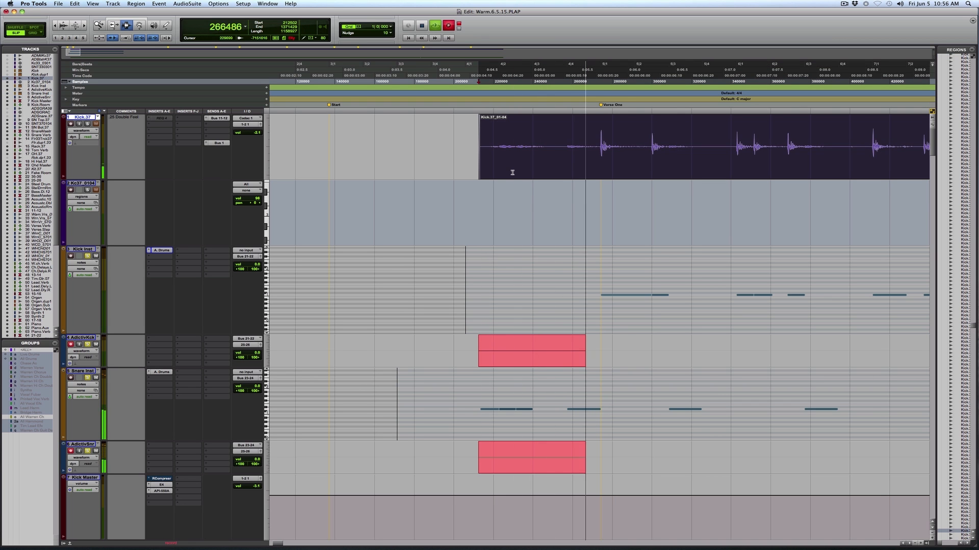
{"action": "key", "text": "r"}
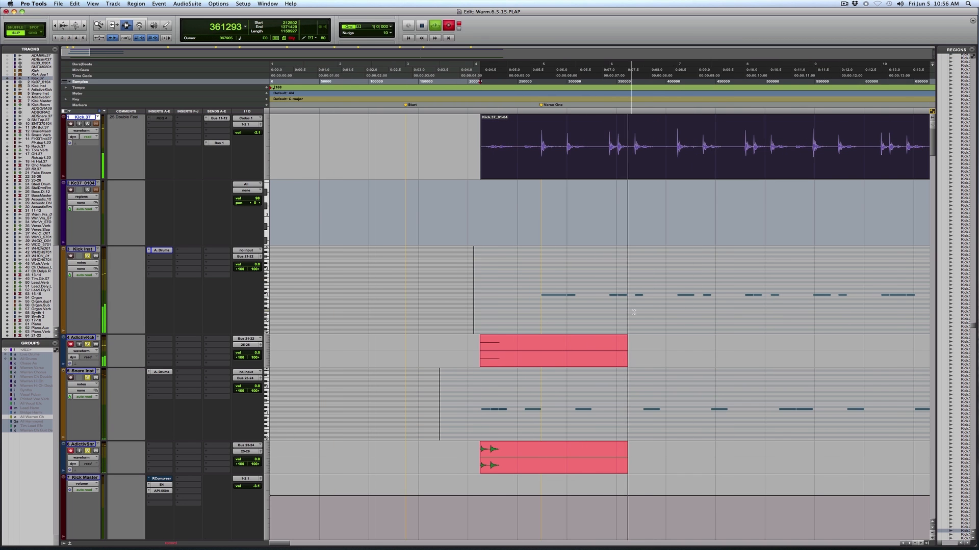
{"action": "scroll", "coordinate": [634, 312], "scroll_direction": "right", "scroll_amount": 2}
{"action": "scroll", "coordinate": [636, 312], "scroll_direction": "right", "scroll_amount": 2}
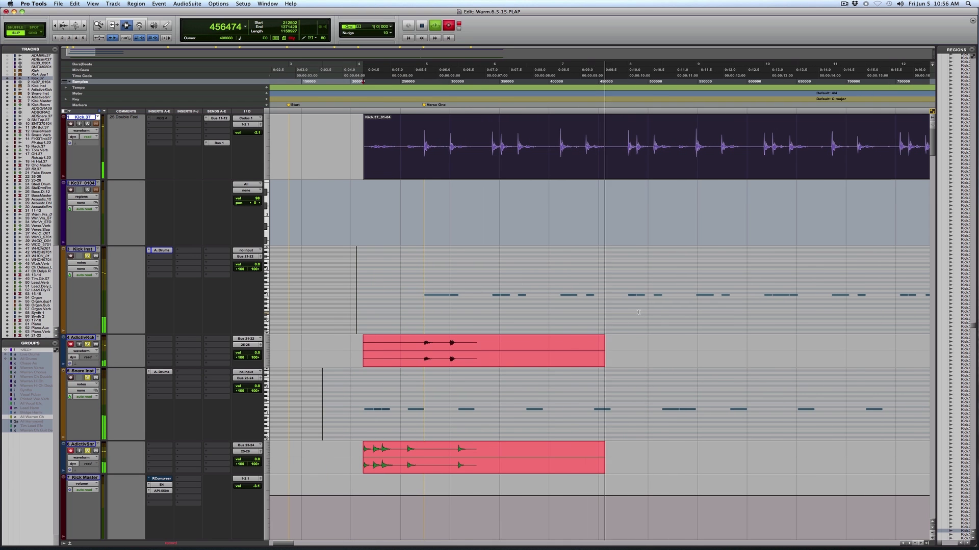
{"action": "key", "text": "r"}
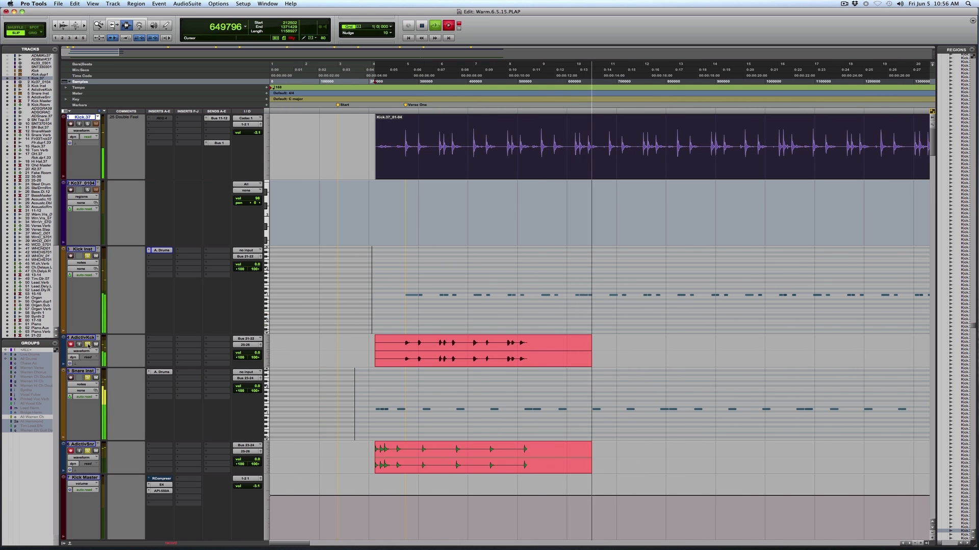
{"action": "key", "text": "r"}
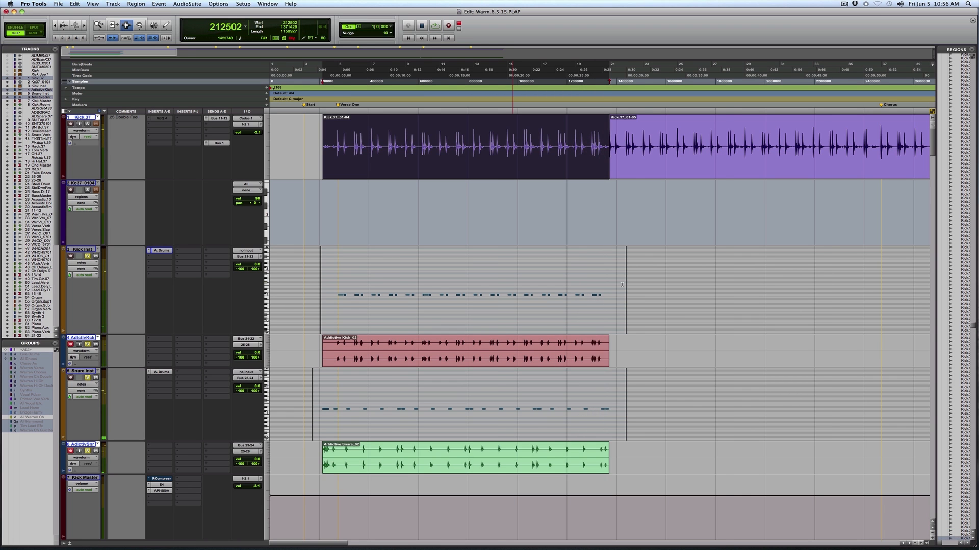
Step: Disarm recording on the Addictive Kick and Addictive Snare tracks and solo the SN Top.37 track
{"action": "key", "text": "1"}
{"action": "key", "text": "F5"}
{"action": "left_click_drag", "start_coordinate": [322, 338], "coordinate": [388, 337]}
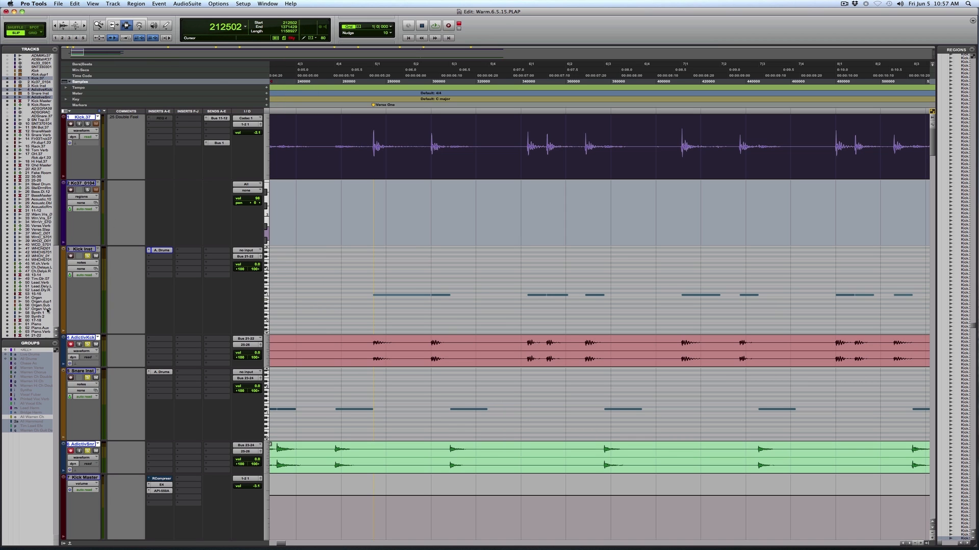
{"action": "left_click", "coordinate": [71, 344]}
{"action": "scroll", "coordinate": [134, 351], "scroll_direction": "down", "scroll_amount": 8}
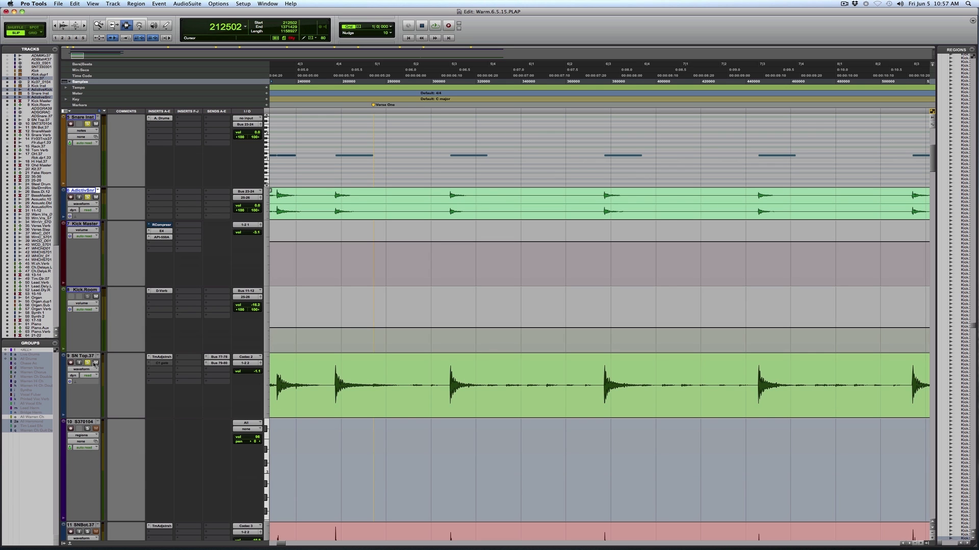
Step: Examine a single snare hit at sample level with enlarged waveforms, comparing the Addictive Snare recording's timing with SN Top.37
{"action": "key", "text": "super+bracketleft"}
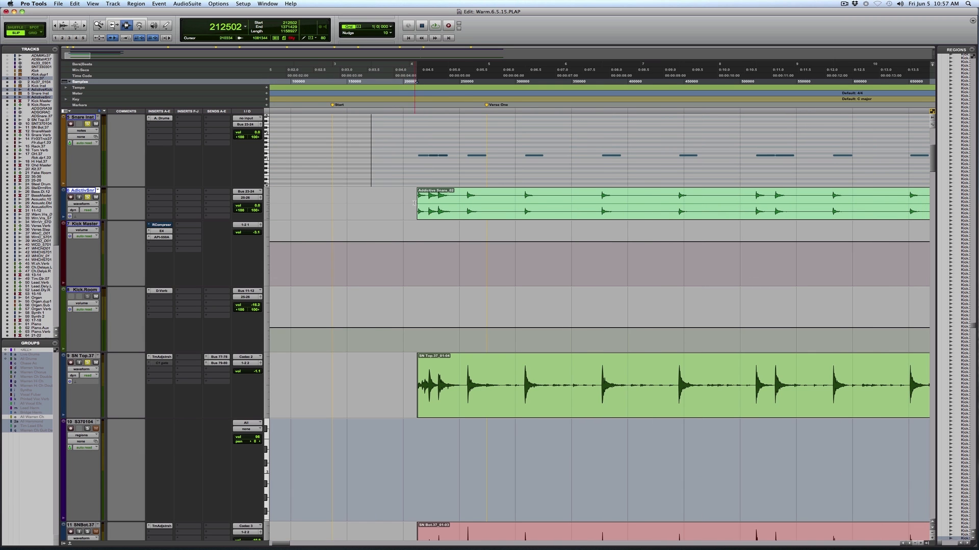
{"action": "left_click", "coordinate": [433, 199]}
{"action": "key", "text": "space"}
{"action": "key", "text": "super+bracketright"}
{"action": "key", "text": "super+bracketright"}
{"action": "key", "text": "F5"}
{"action": "left_click_drag", "start_coordinate": [567, 195], "coordinate": [736, 200]}
{"action": "key", "text": "space"}
{"action": "key", "text": "F5"}
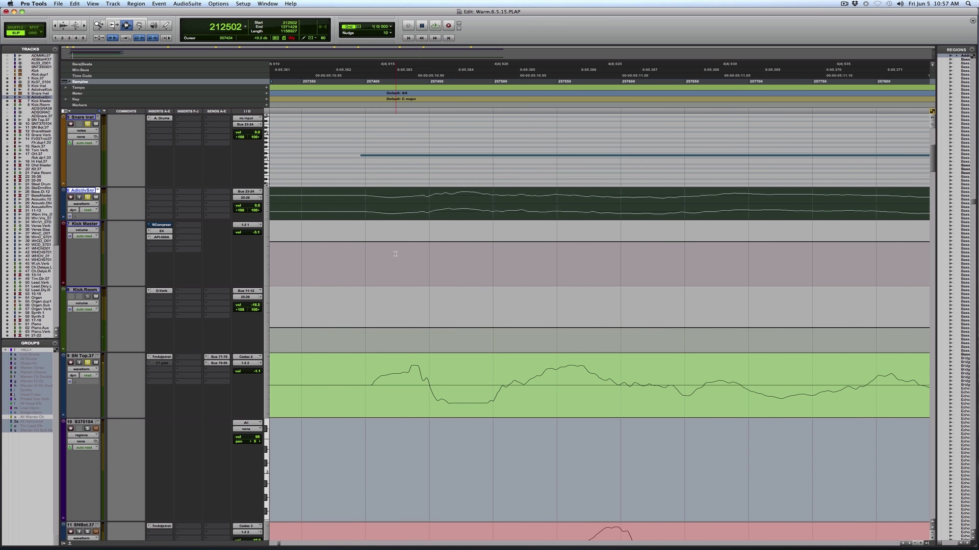
{"action": "key", "text": "super+alt+bracketright"}
{"action": "key", "text": "super+alt+bracketright"}
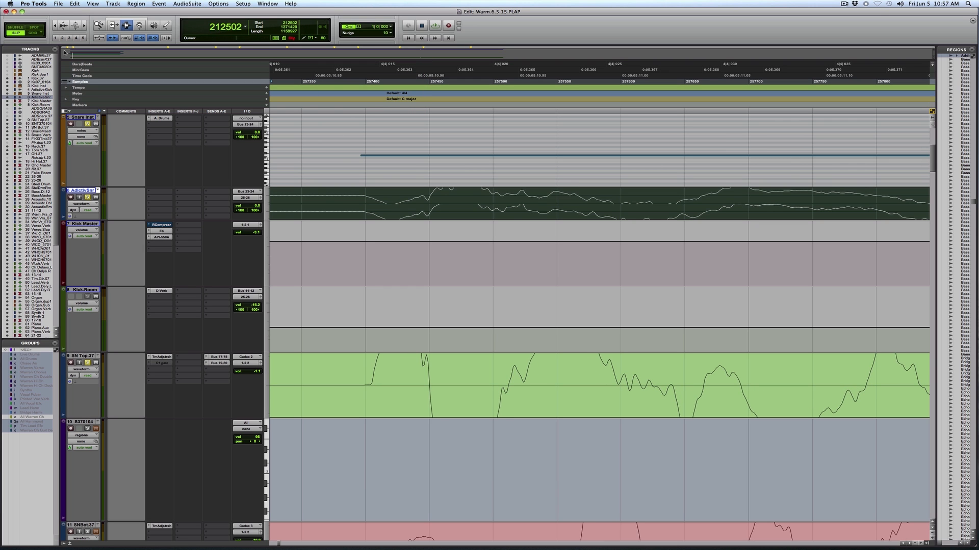
Step: Move the Addictive Snare track directly below SN Top.37
{"action": "double_click", "coordinate": [99, 25]}
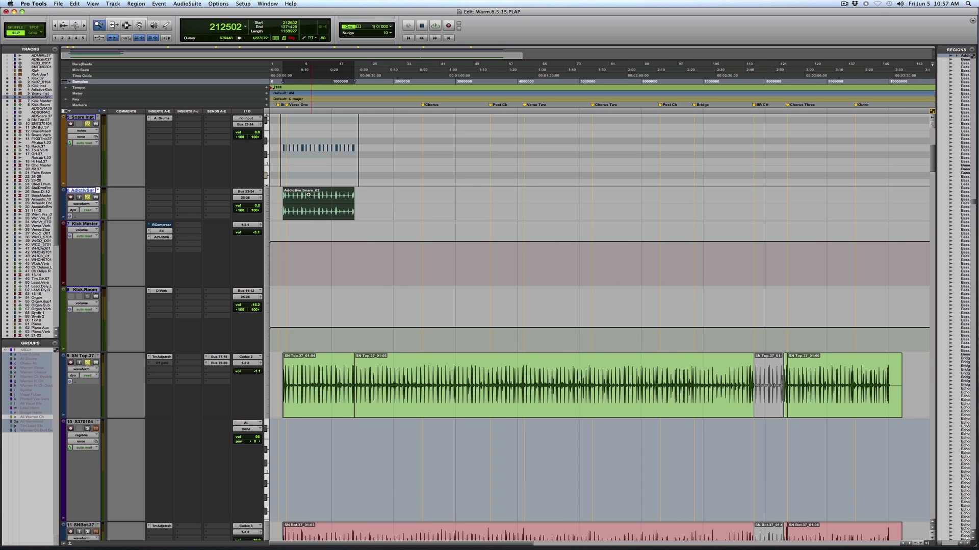
{"action": "left_click_drag", "start_coordinate": [312, 205], "coordinate": [264, 200]}
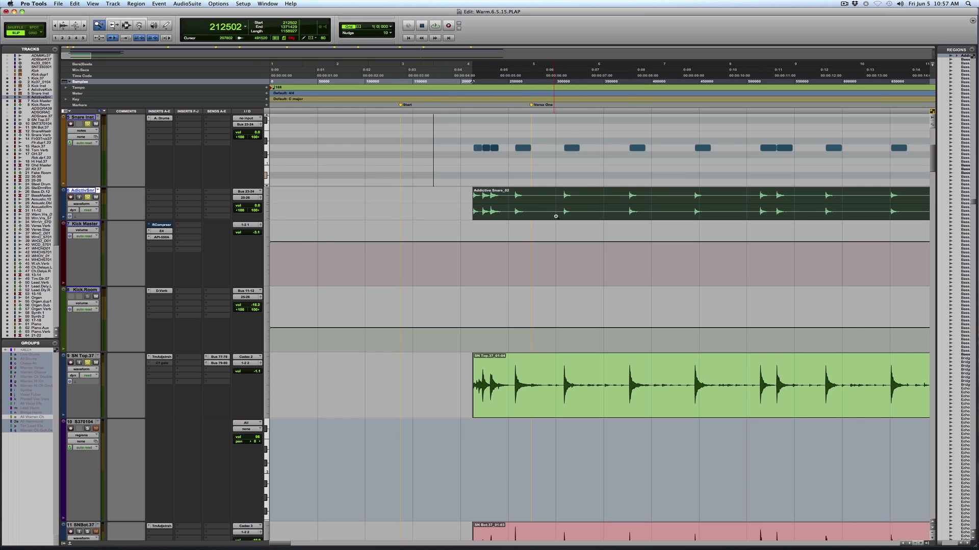
{"action": "left_click_drag", "start_coordinate": [73, 192], "coordinate": [141, 418]}
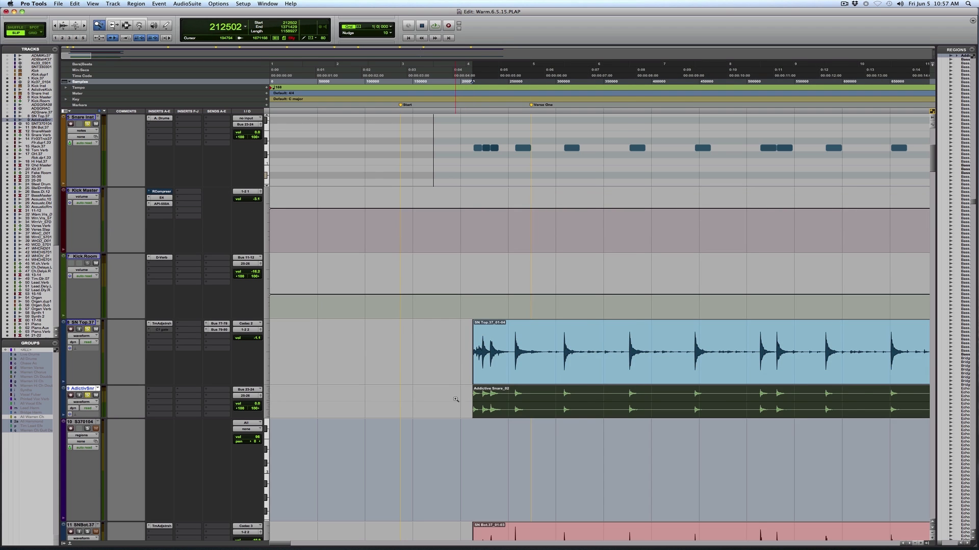
Step: Increase the Addictive Snare track's height to about that of SN Top.37
{"action": "left_click_drag", "start_coordinate": [457, 402], "coordinate": [582, 385]}
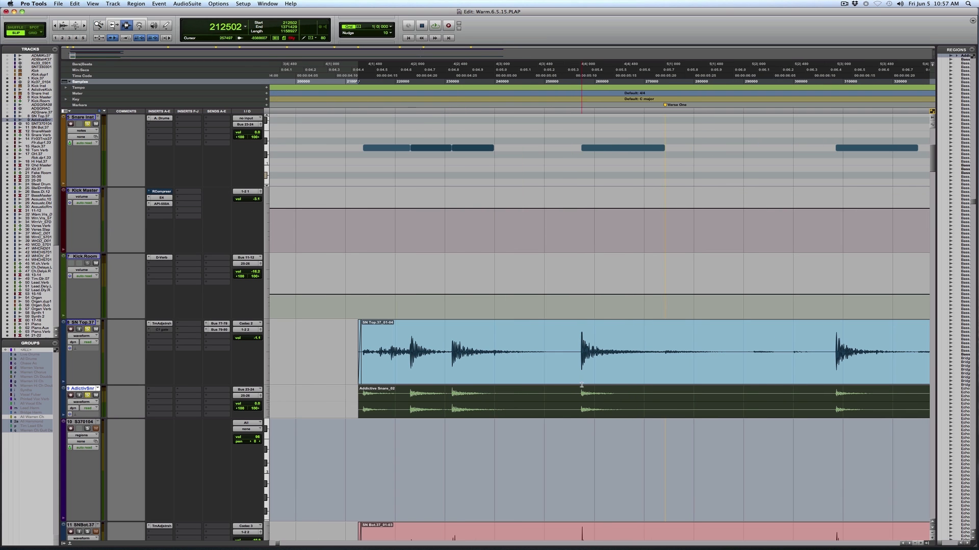
{"action": "left_click", "coordinate": [267, 401]}
{"action": "left_click", "coordinate": [293, 409]}
Step: Invert the polarity of the whole Addictive Snare region with the AudioSuite Invert process, checking a snare hit against SN Top.37
{"action": "key", "text": "F5"}
{"action": "left_click_drag", "start_coordinate": [343, 357], "coordinate": [530, 369]}
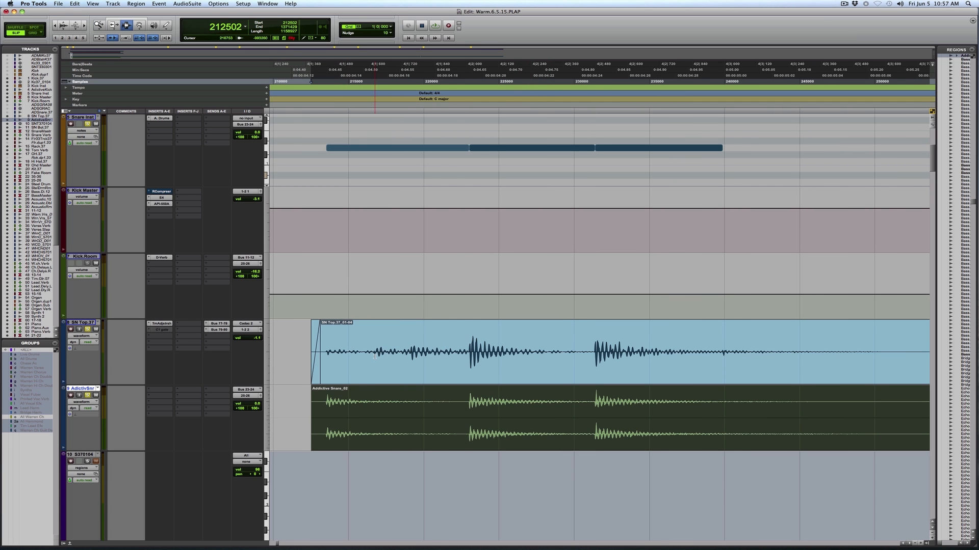
{"action": "key", "text": "F5"}
{"action": "left_click_drag", "start_coordinate": [451, 357], "coordinate": [518, 357]}
{"action": "key", "text": "F5"}
{"action": "left_click_drag", "start_coordinate": [417, 337], "coordinate": [583, 334]}
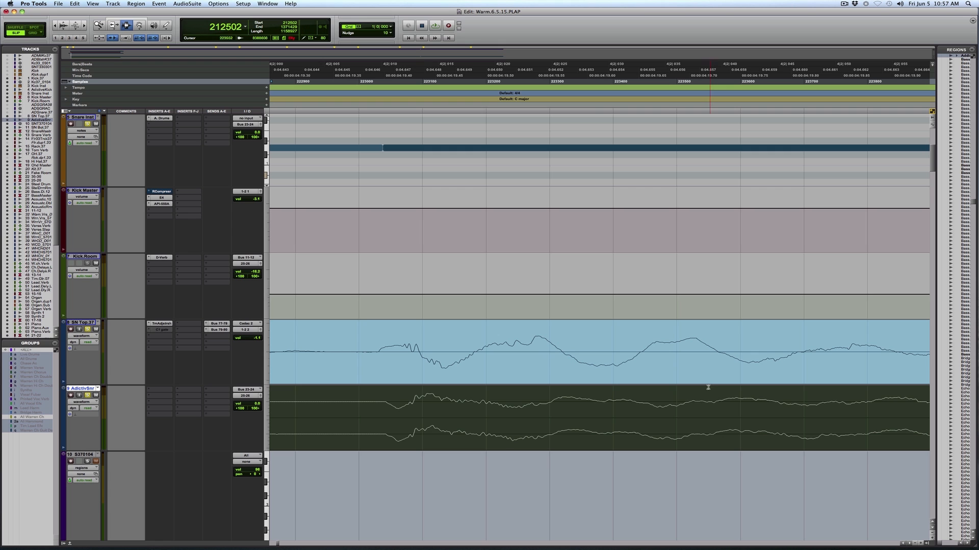
{"action": "double_click", "coordinate": [592, 440]}
{"action": "left_click", "coordinate": [196, 3]}
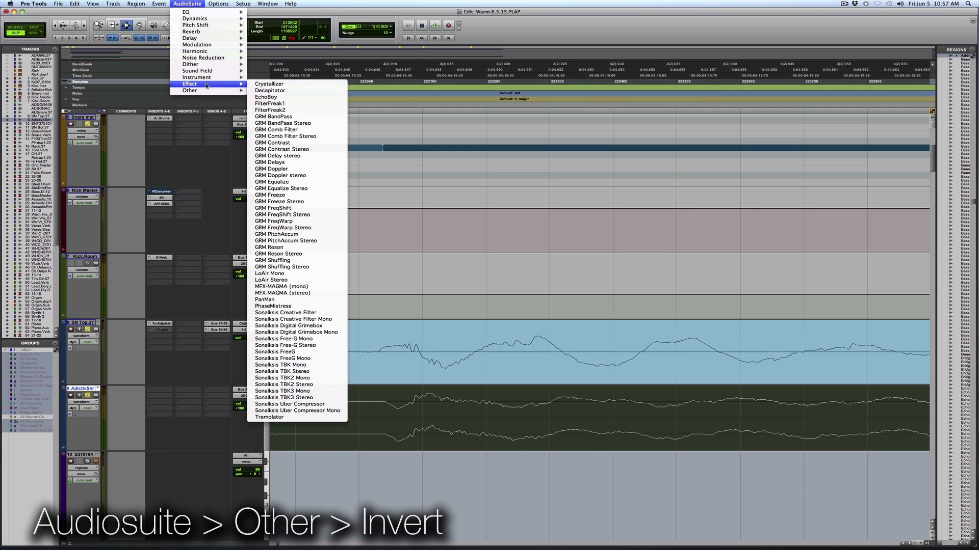
{"action": "mouse_move", "coordinate": [203, 91]}
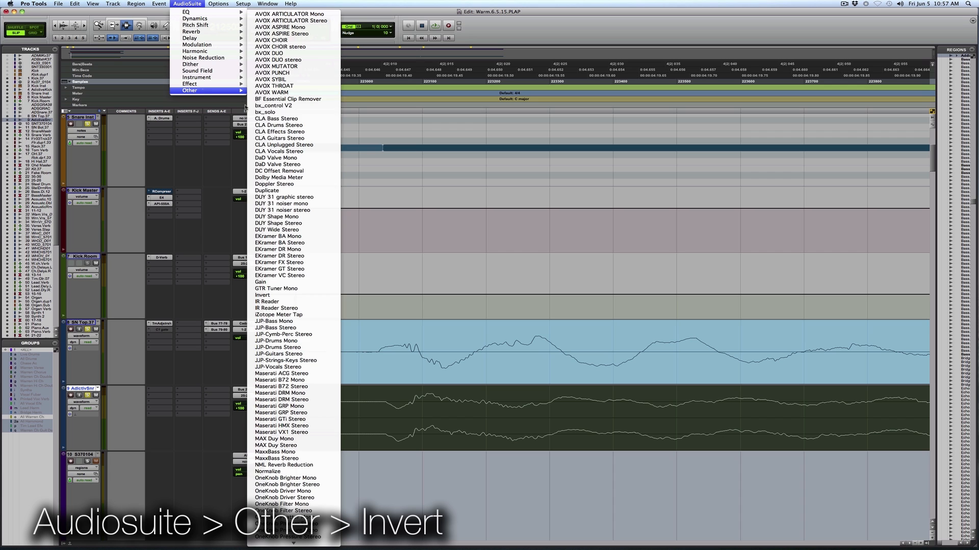
{"action": "left_click", "coordinate": [279, 295]}
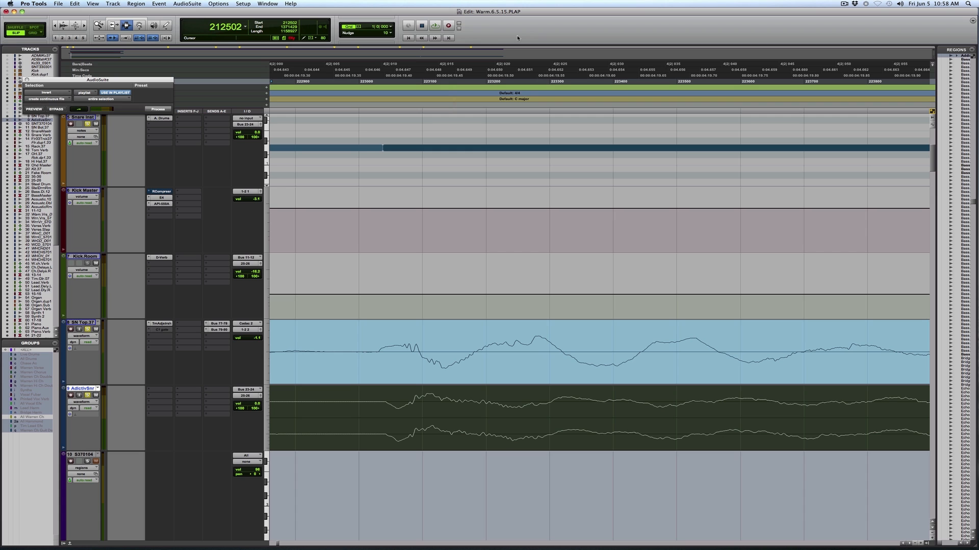
{"action": "left_click", "coordinate": [158, 110]}
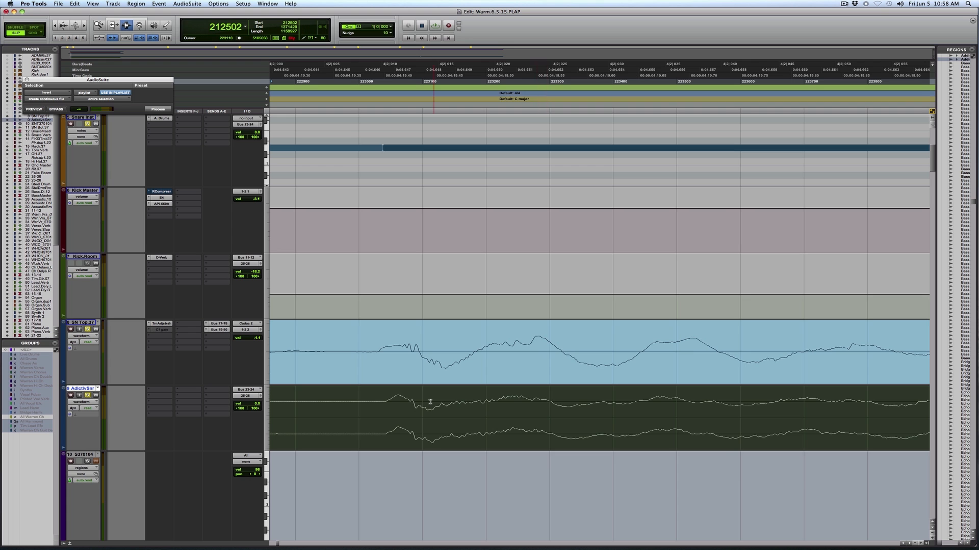
Step: Play back the opening snare hits of SN Top.37 together with the inverted Addictive Snare recording
{"action": "key", "text": "r"}
{"action": "key", "text": "r"}
{"action": "key", "text": "r"}
{"action": "key", "text": "r"}
{"action": "key", "text": "r"}
{"action": "key", "text": "r"}
{"action": "key", "text": "F5"}
{"action": "left_click_drag", "start_coordinate": [457, 407], "coordinate": [602, 391]}
{"action": "key", "text": "semicolon"}
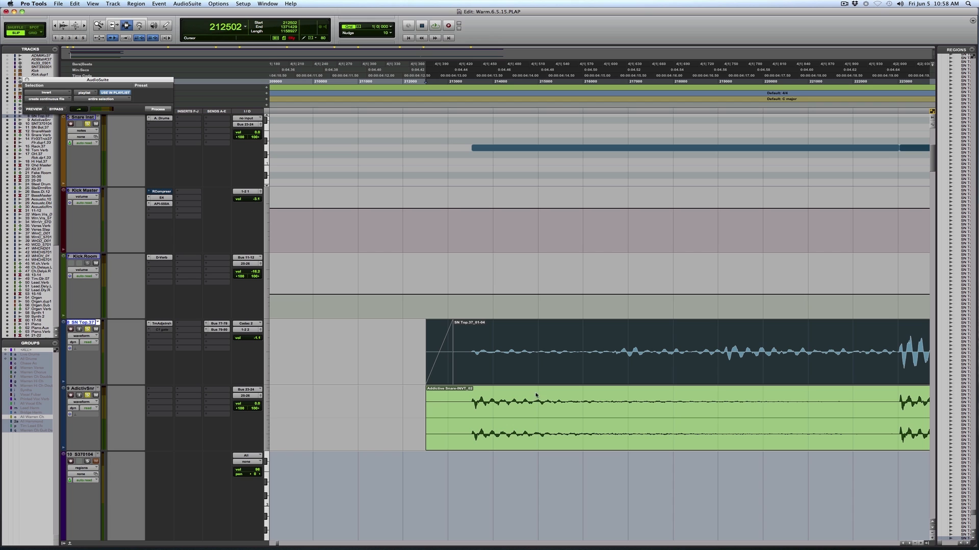
{"action": "key", "text": "space"}
{"action": "key", "text": "space"}
{"action": "key", "text": "space"}
Step: Copy the first Addictive Snare hit from sample 213517, 3834 samples long, and paste it at sample 216831 for the missing hit
{"action": "left_click", "coordinate": [452, 404]}
{"action": "key", "text": "Tab"}
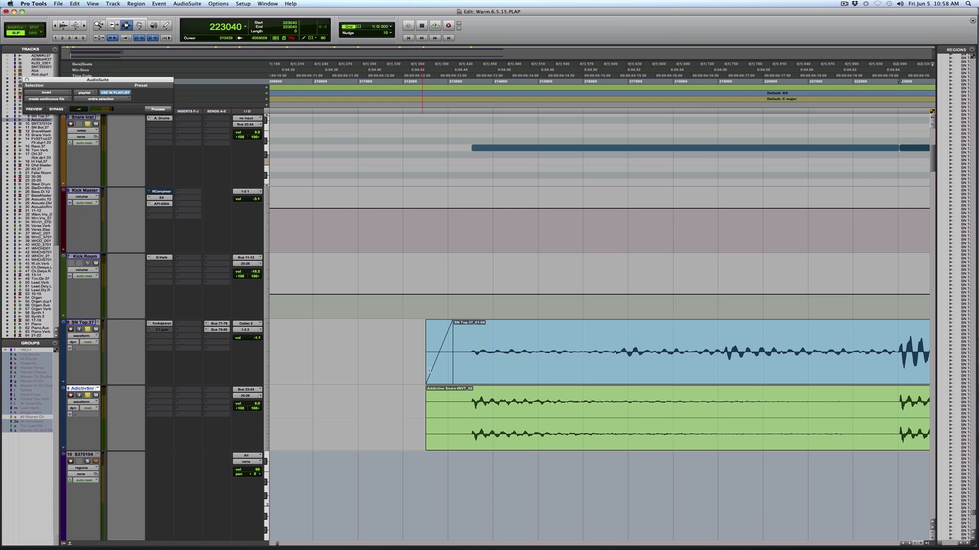
{"action": "left_click_drag", "start_coordinate": [472, 406], "coordinate": [648, 405]}
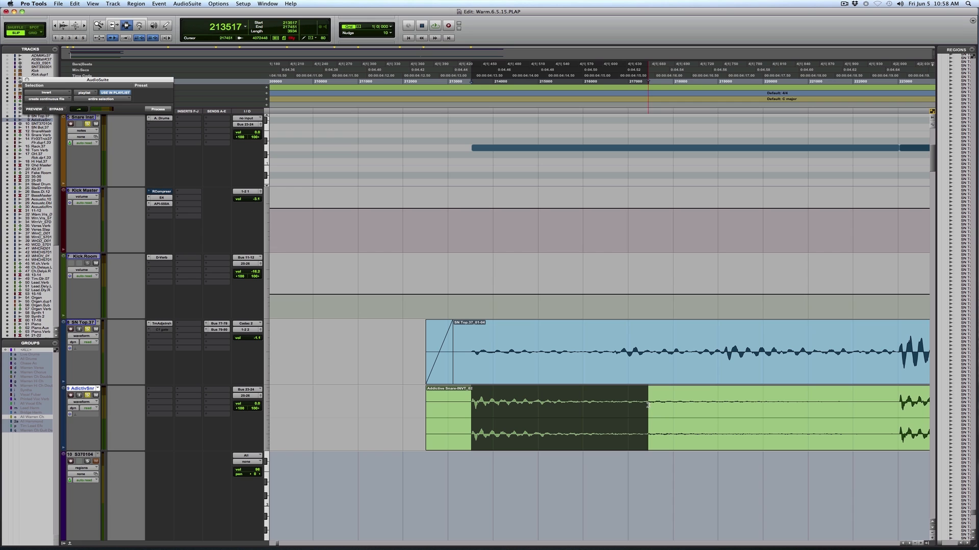
{"action": "left_click", "coordinate": [619, 422]}
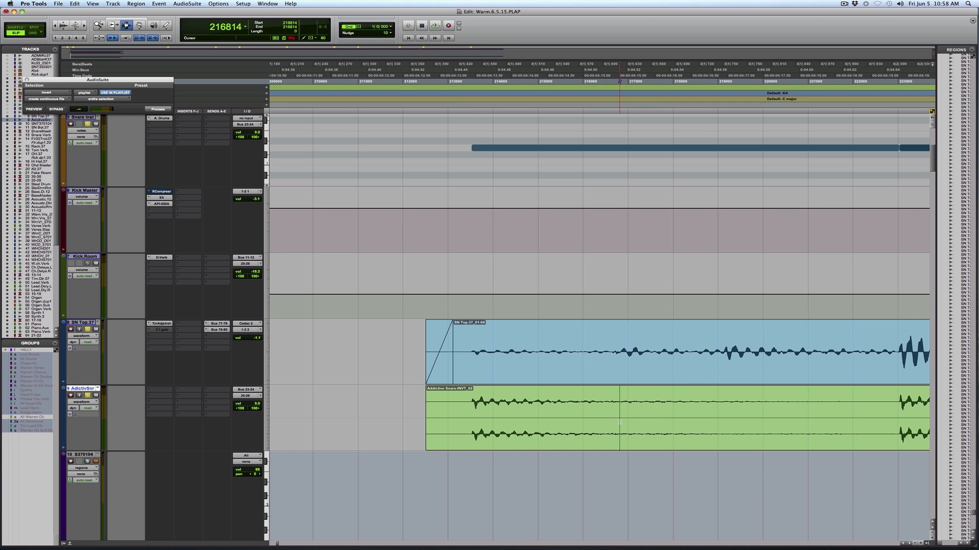
{"action": "left_click", "coordinate": [618, 420]}
{"action": "left_click", "coordinate": [621, 419]}
{"action": "key", "text": "super+v"}
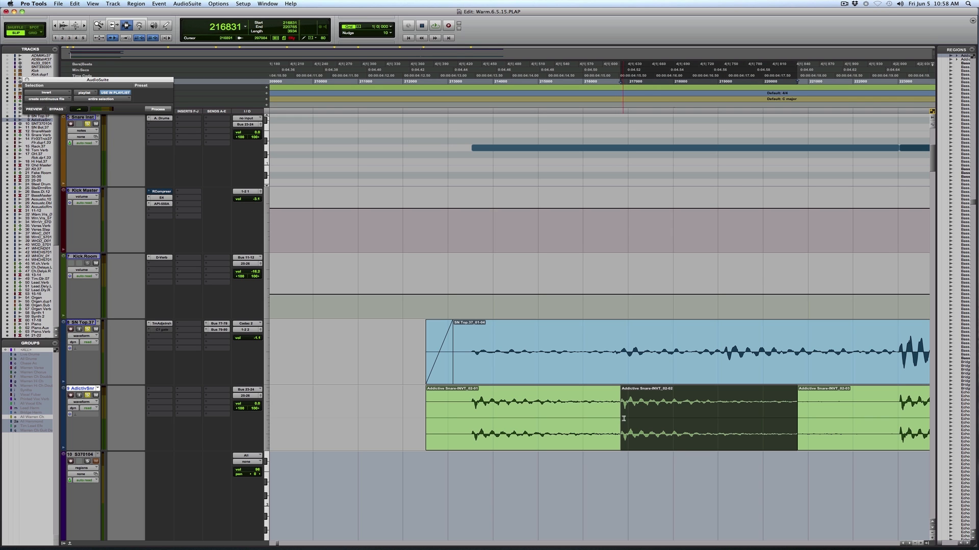
Step: Slide the pasted snare hit earlier to sample 216702 to line it up with the matching SN Top.37 hit
{"action": "key", "text": "F8"}
{"action": "key", "text": "F5"}
{"action": "left_click_drag", "start_coordinate": [604, 412], "coordinate": [775, 419]}
{"action": "mouse_move", "coordinate": [404, 425]}
{"action": "left_mouse_down"}
{"action": "mouse_move", "coordinate": [413, 424]}
{"action": "mouse_move", "coordinate": [390, 422]}
{"action": "left_mouse_up"}
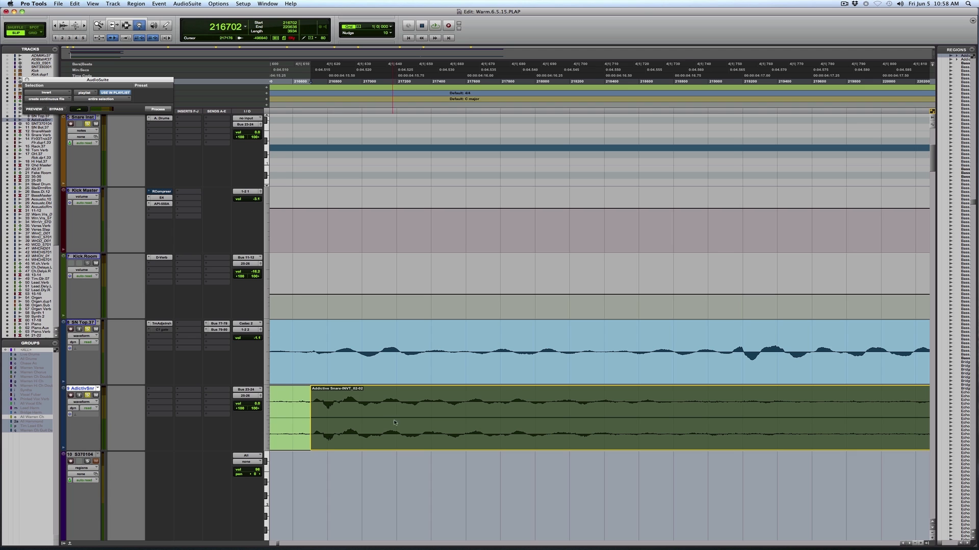
{"action": "left_click_drag", "start_coordinate": [314, 355], "coordinate": [411, 420]}
Step: Paste another copy of the snare hit on the Addictive Snare track at sample 219134, beneath the next uncovered SN Top.37 hit
{"action": "key", "text": "r"}
{"action": "key", "text": "r"}
{"action": "key", "text": "r"}
{"action": "key", "text": "F5"}
{"action": "left_click_drag", "start_coordinate": [529, 424], "coordinate": [736, 421]}
{"action": "key", "text": "F5"}
{"action": "left_click_drag", "start_coordinate": [497, 403], "coordinate": [578, 404]}
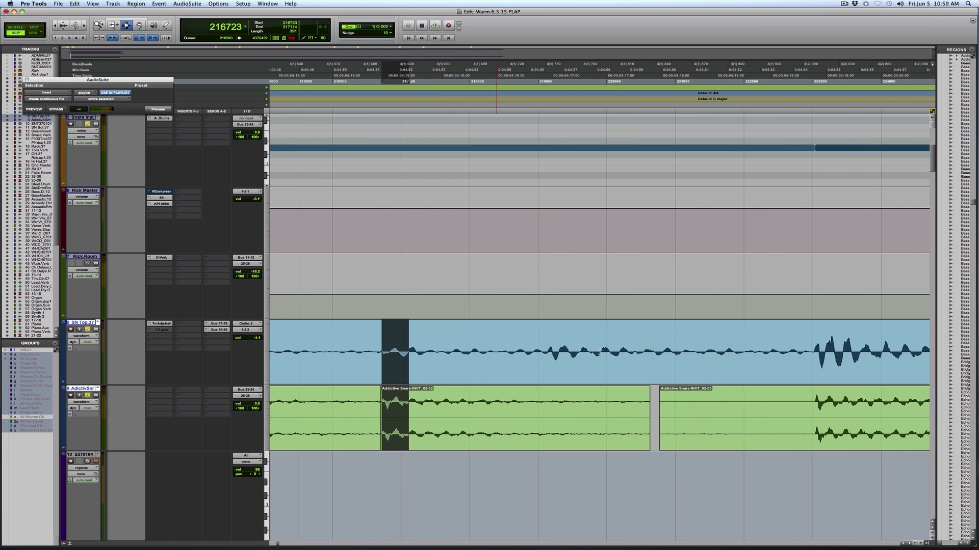
{"action": "left_click", "coordinate": [474, 407]}
{"action": "left_click", "coordinate": [485, 407]}
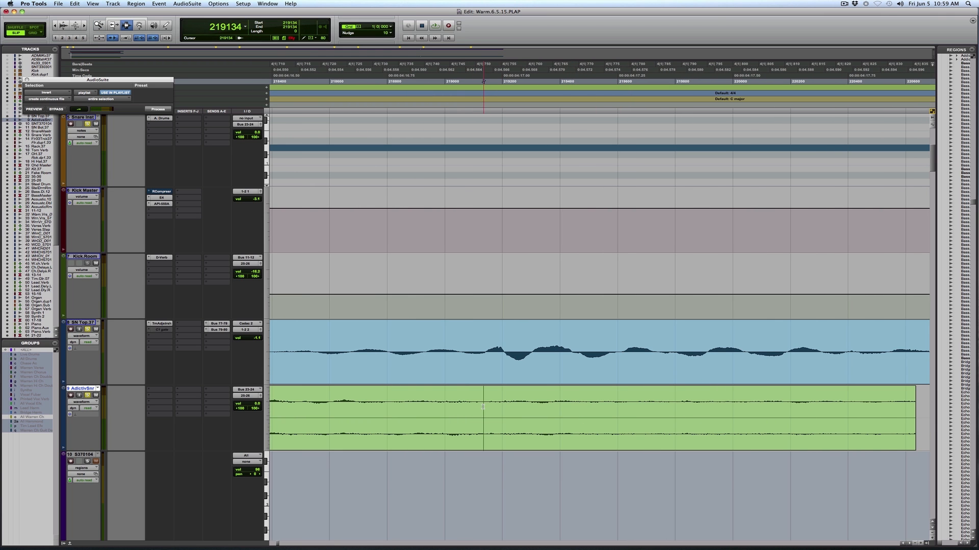
{"action": "double_click", "coordinate": [485, 406]}
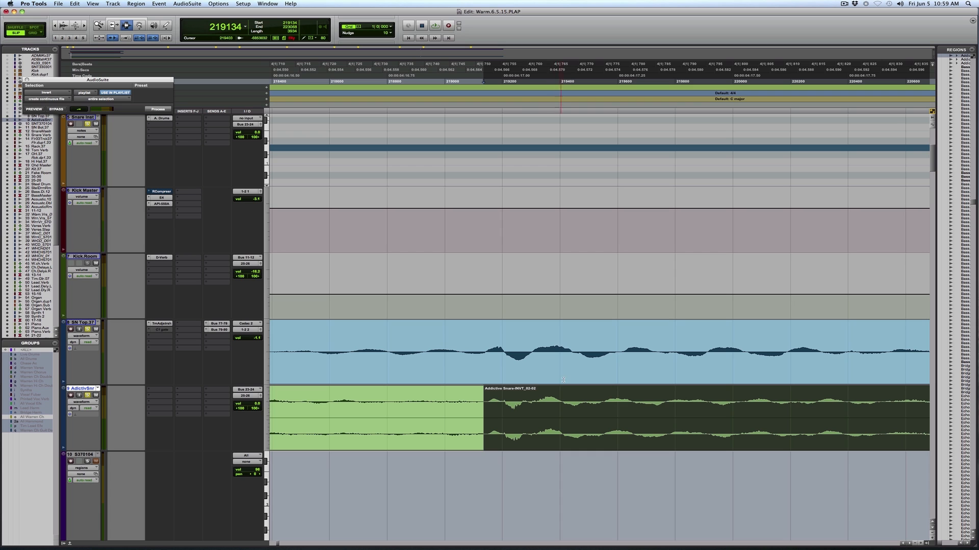
Step: Slide the second pasted snare hit earlier to sample 219063 and trim its start to sample 219132
{"action": "key", "text": "F8"}
{"action": "mouse_move", "coordinate": [535, 410]}
{"action": "left_mouse_down"}
{"action": "mouse_move", "coordinate": [563, 419]}
{"action": "mouse_move", "coordinate": [546, 415]}
{"action": "left_mouse_up"}
{"action": "left_click_drag", "start_coordinate": [455, 410], "coordinate": [497, 410]}
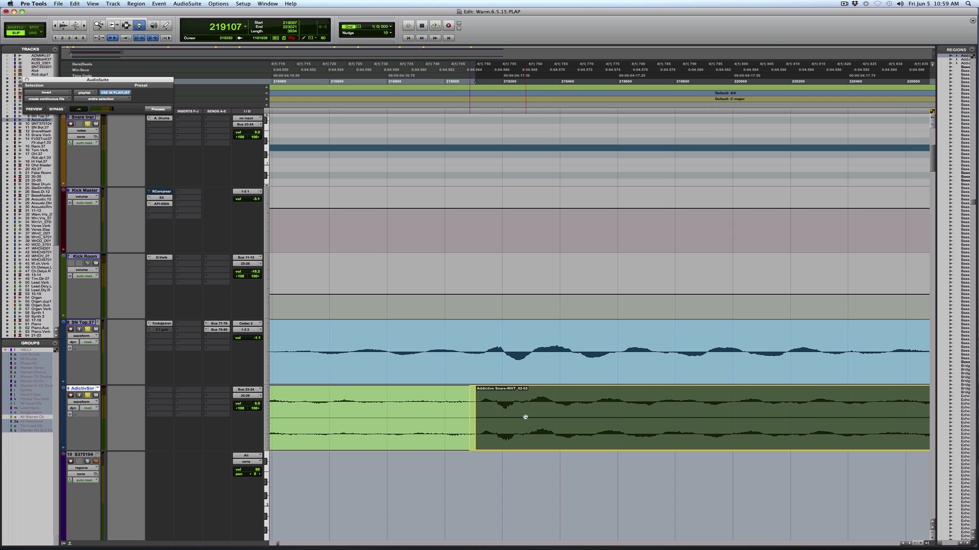
{"action": "left_click_drag", "start_coordinate": [533, 416], "coordinate": [509, 420]}
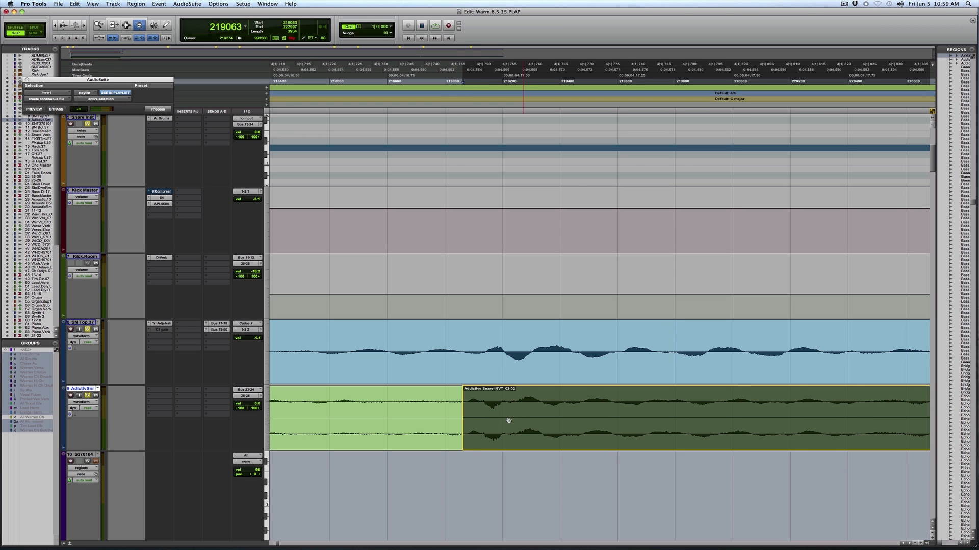
{"action": "left_click", "coordinate": [482, 409]}
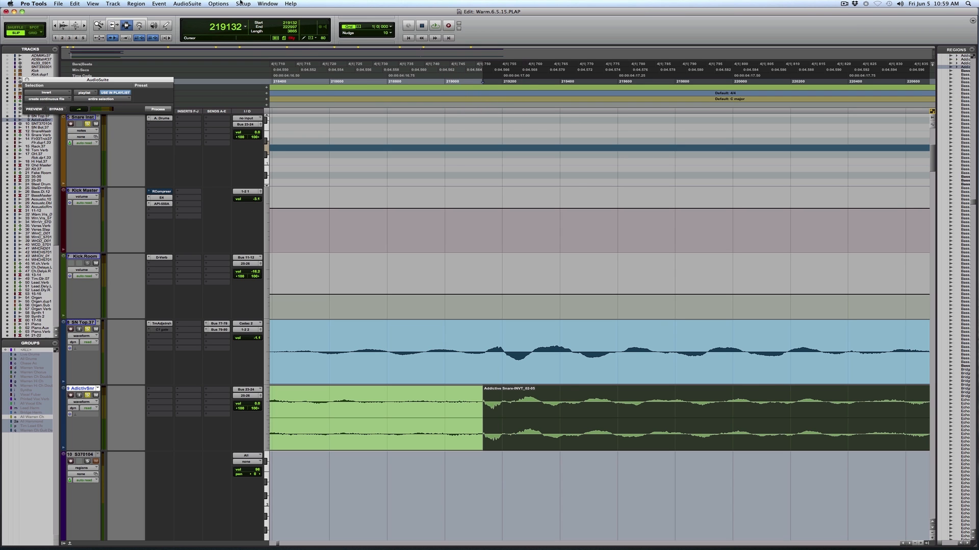
Step: Invert the polarity of the second pasted snare hit to match SN Top.37
{"action": "left_click", "coordinate": [151, 108]}
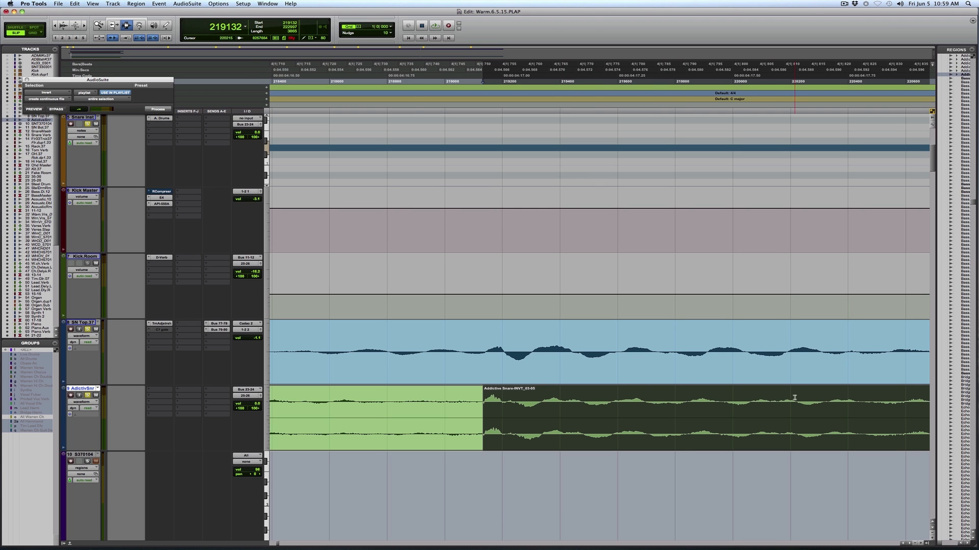
{"action": "key", "text": "r"}
{"action": "key", "text": "r"}
{"action": "key", "text": "r"}
{"action": "key", "text": "r"}
{"action": "key", "text": "r"}
Step: Extend the start of the following Addictive Snare region back to close the gap after the inverted hit, and play the fill
{"action": "key", "text": "F5"}
{"action": "left_click_drag", "start_coordinate": [492, 409], "coordinate": [701, 380]}
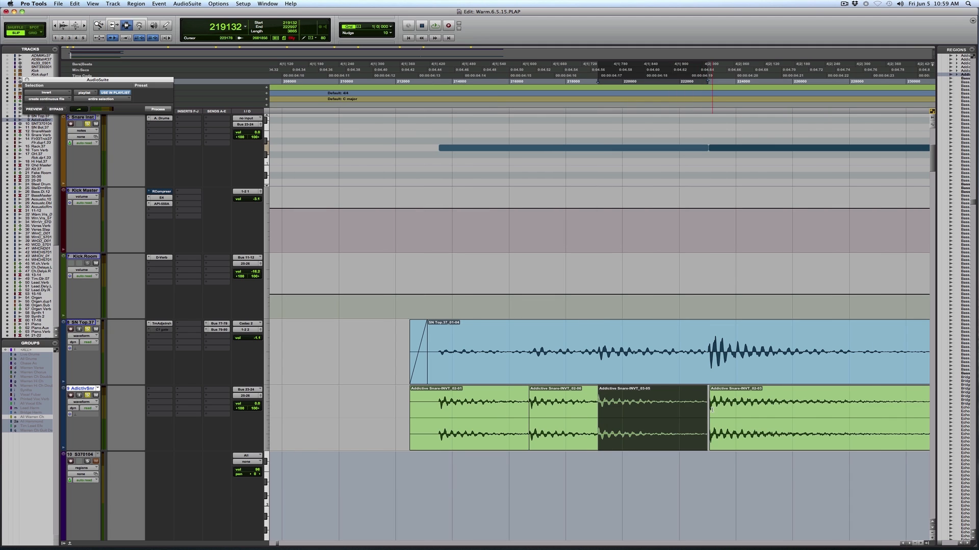
{"action": "left_click", "coordinate": [710, 408]}
{"action": "left_click_drag", "start_coordinate": [708, 408], "coordinate": [705, 408]}
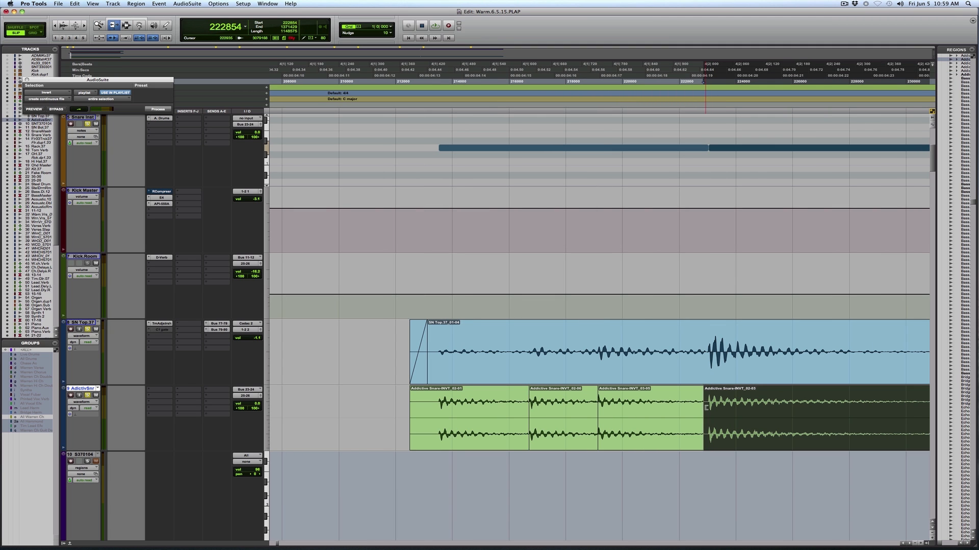
{"action": "left_click", "coordinate": [399, 418]}
{"action": "key", "text": "space"}
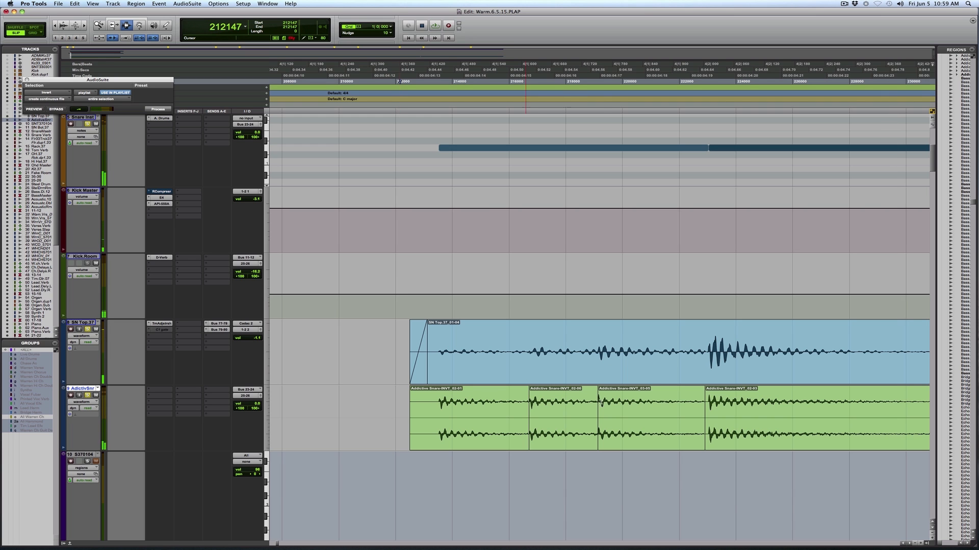
Step: Lower the first Addictive Snare region by 3.0 dB with the AudioSuite Gain process
{"action": "double_click", "coordinate": [431, 430]}
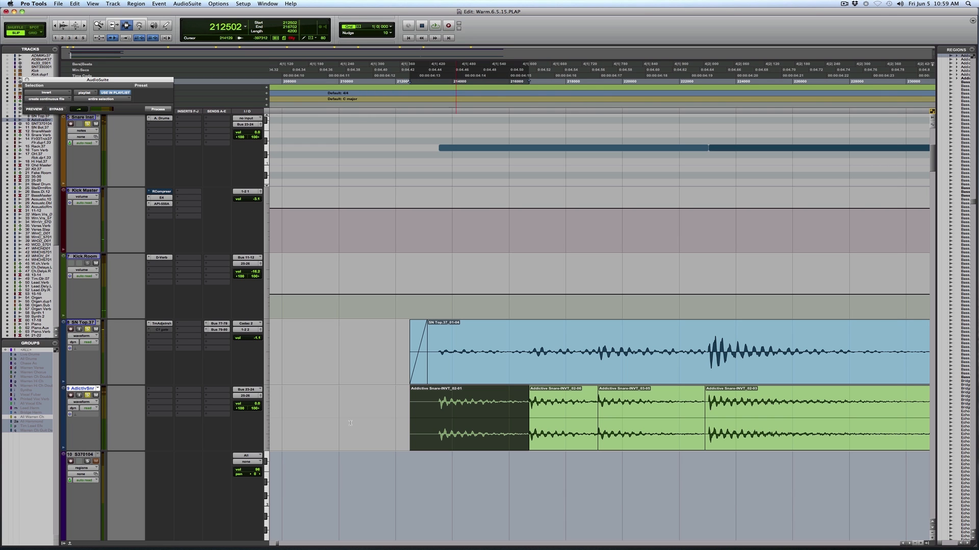
{"action": "left_click", "coordinate": [179, 3]}
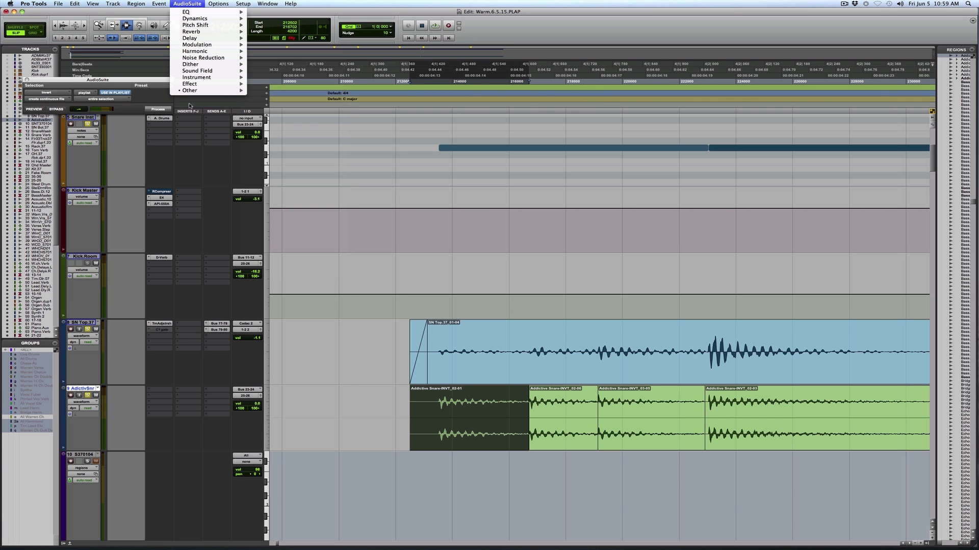
{"action": "mouse_move", "coordinate": [196, 90]}
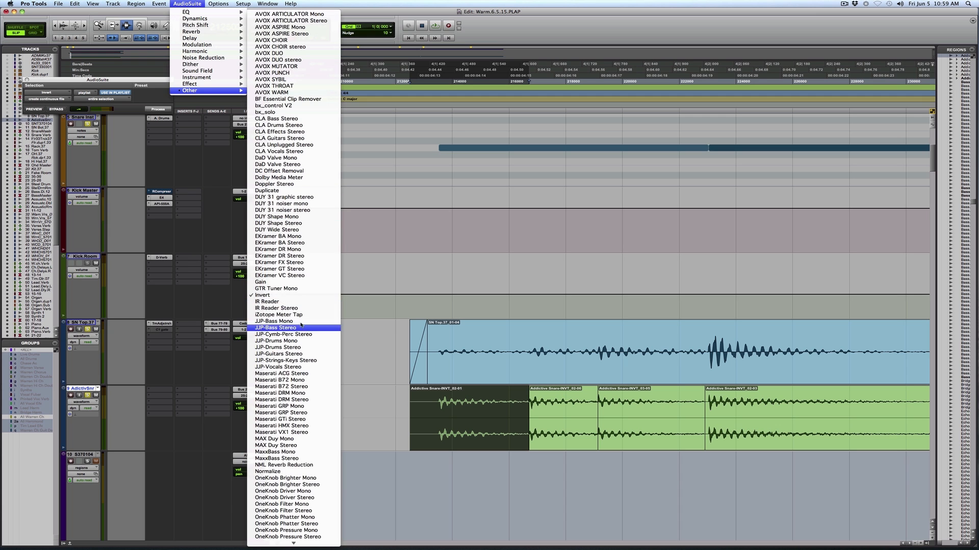
{"action": "left_click", "coordinate": [312, 282]}
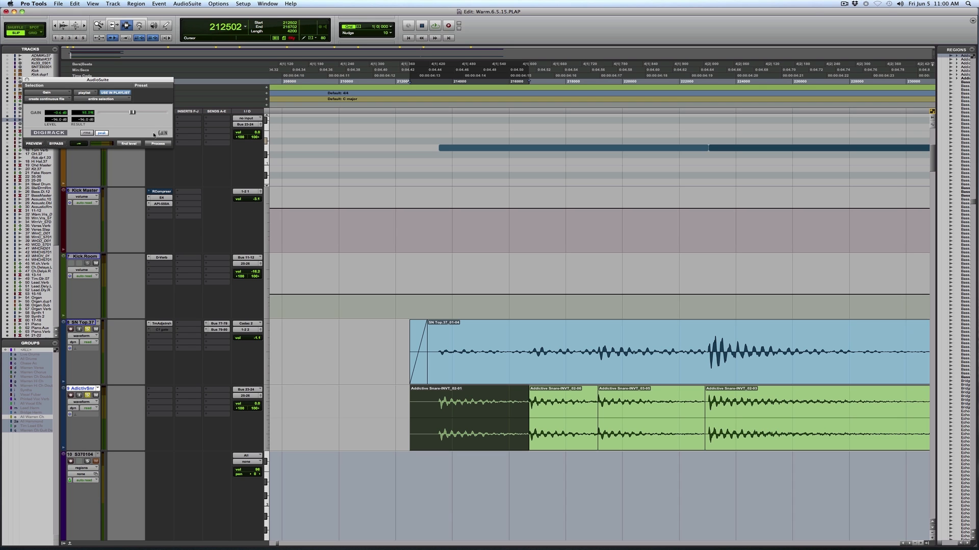
{"action": "left_click", "coordinate": [160, 143]}
{"action": "left_click", "coordinate": [158, 145]}
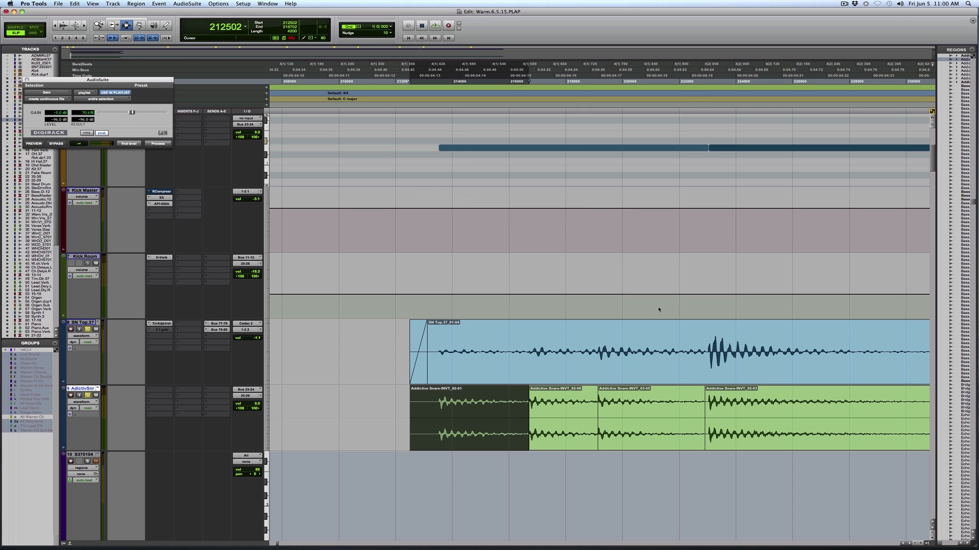
Step: Lower the first pasted snare hit by about 1.8 dB with the Gain process and play back the fill
{"action": "double_click", "coordinate": [618, 406]}
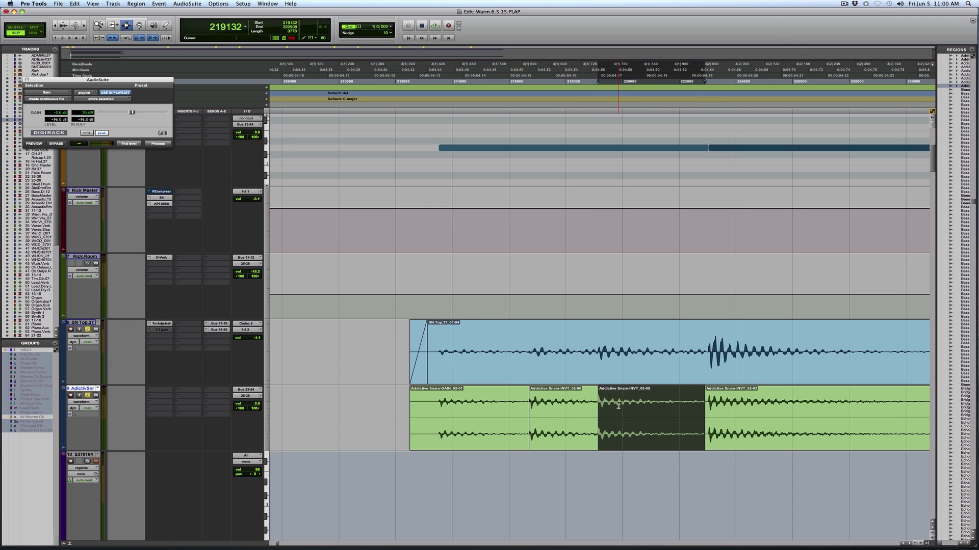
{"action": "double_click", "coordinate": [567, 406]}
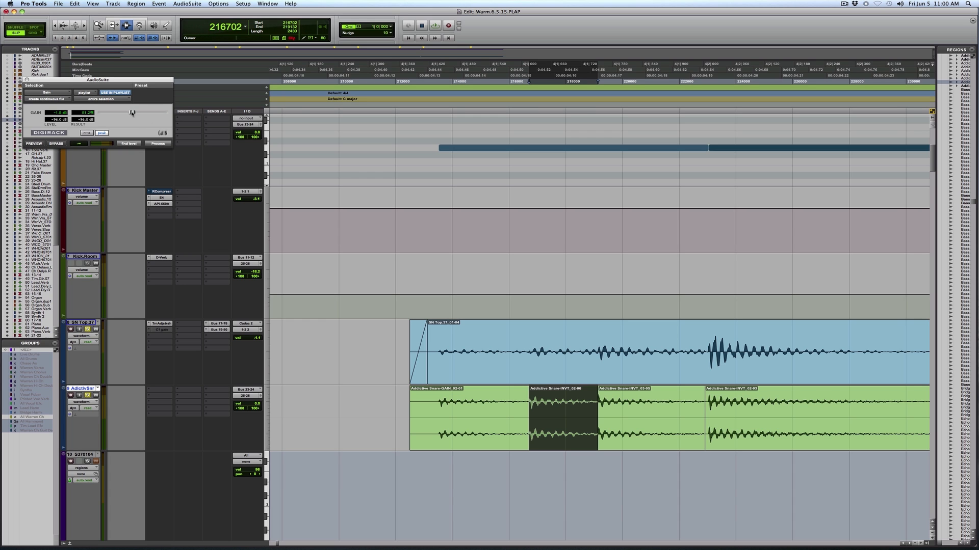
{"action": "left_click", "coordinate": [158, 143]}
{"action": "left_click", "coordinate": [372, 357]}
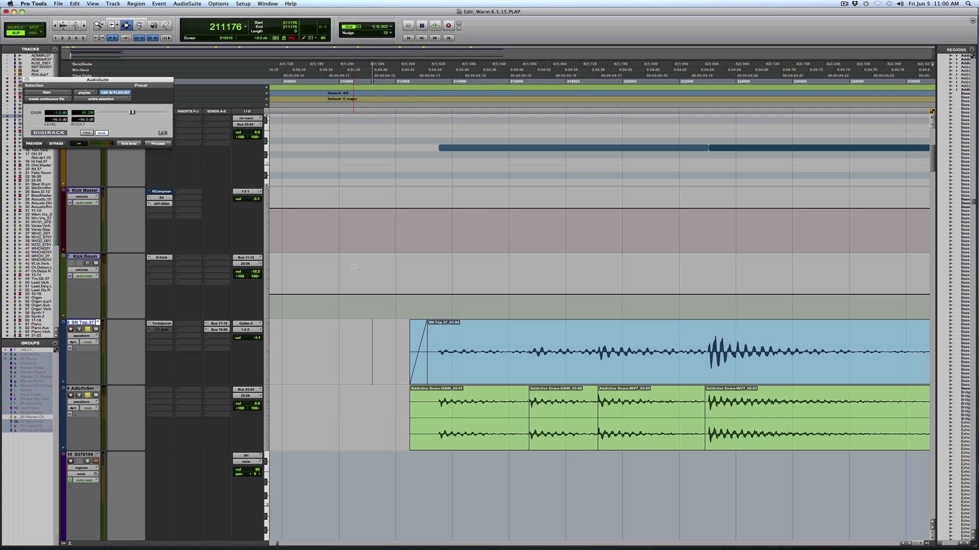
{"action": "key", "text": "space"}
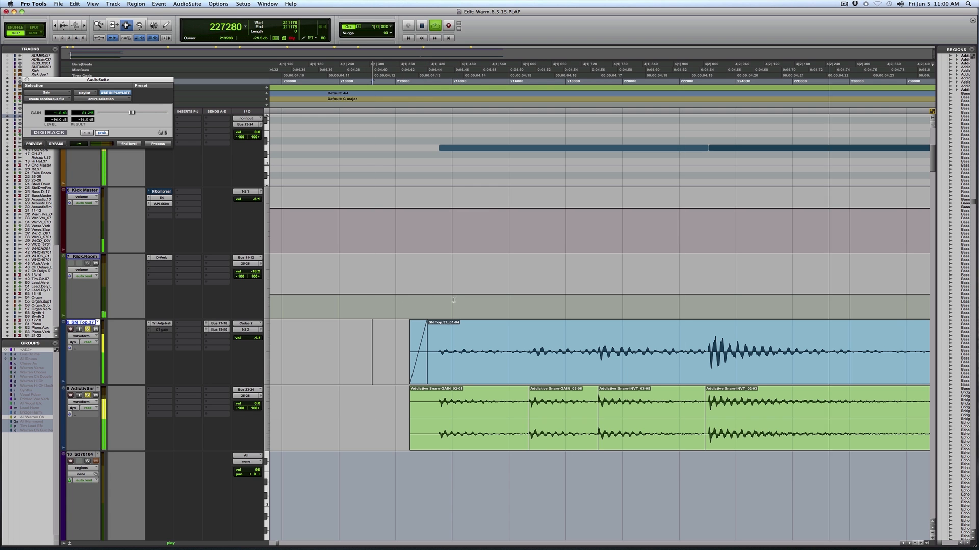
Step: Play back the corrected snare part from just before the opening fill into Verse One and select the Addictive Snare regions
{"action": "key", "text": "space"}
{"action": "key", "text": "r"}
{"action": "key", "text": "r"}
{"action": "key", "text": "r"}
{"action": "key", "text": "r"}
{"action": "key", "text": "r"}
{"action": "key", "text": "r"}
{"action": "key", "text": "r"}
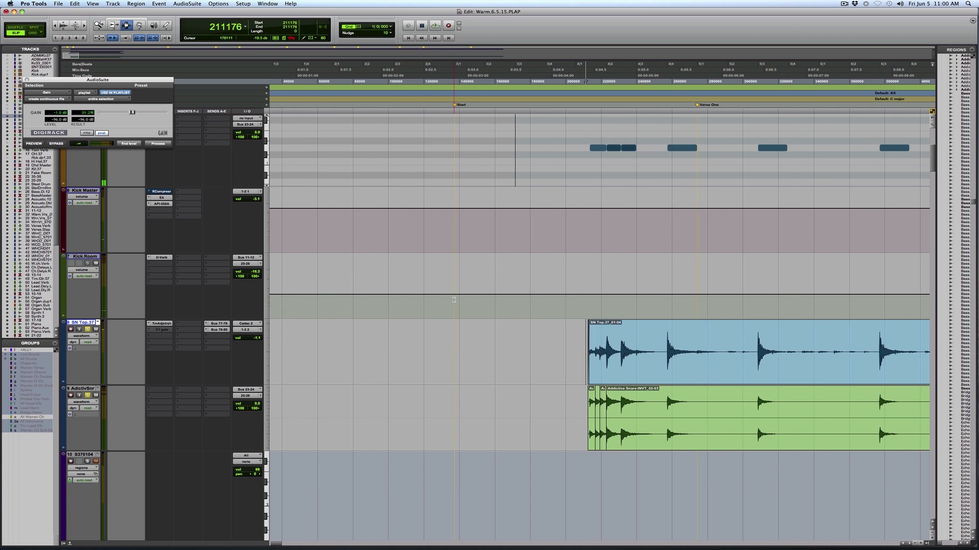
{"action": "key", "text": "F5"}
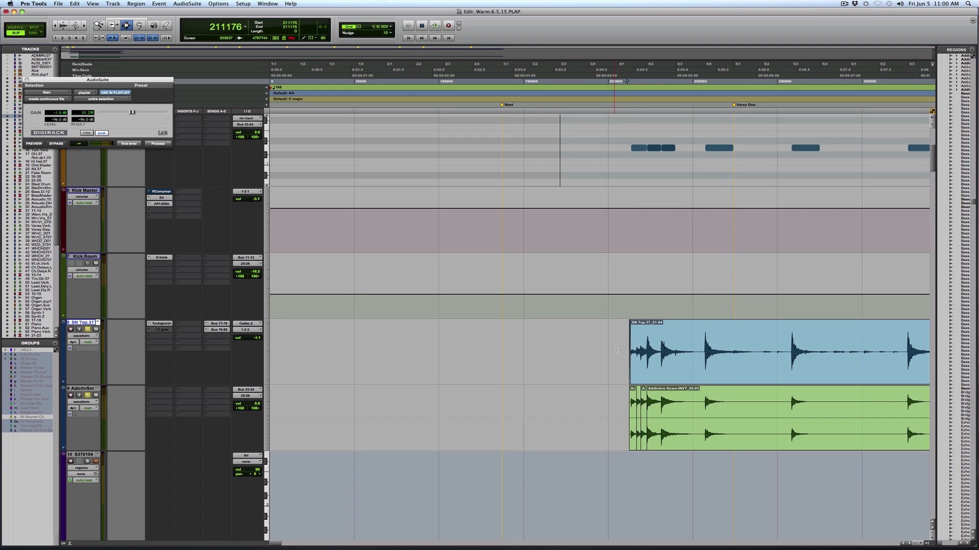
{"action": "left_click", "coordinate": [603, 347]}
{"action": "key", "text": "space"}
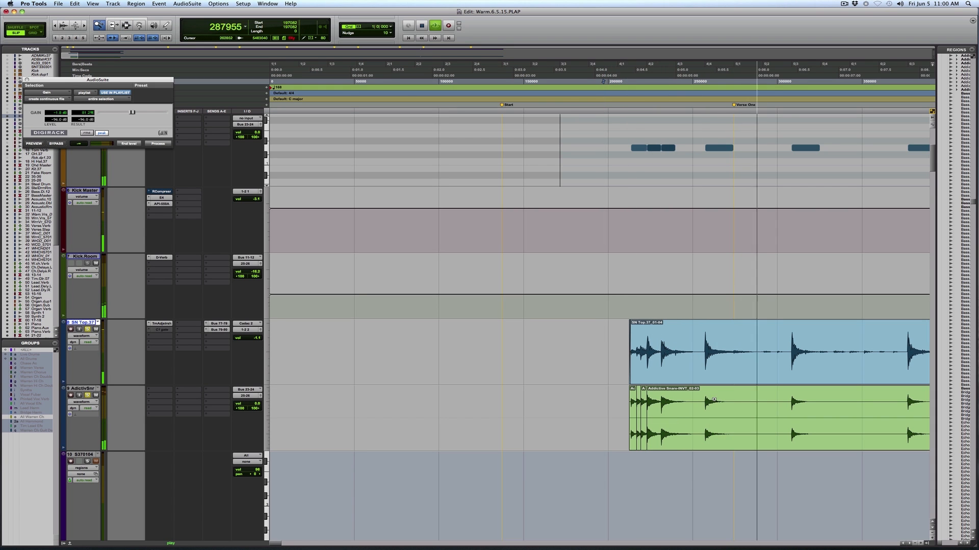
{"action": "left_click", "coordinate": [702, 280], "text": "alt"}
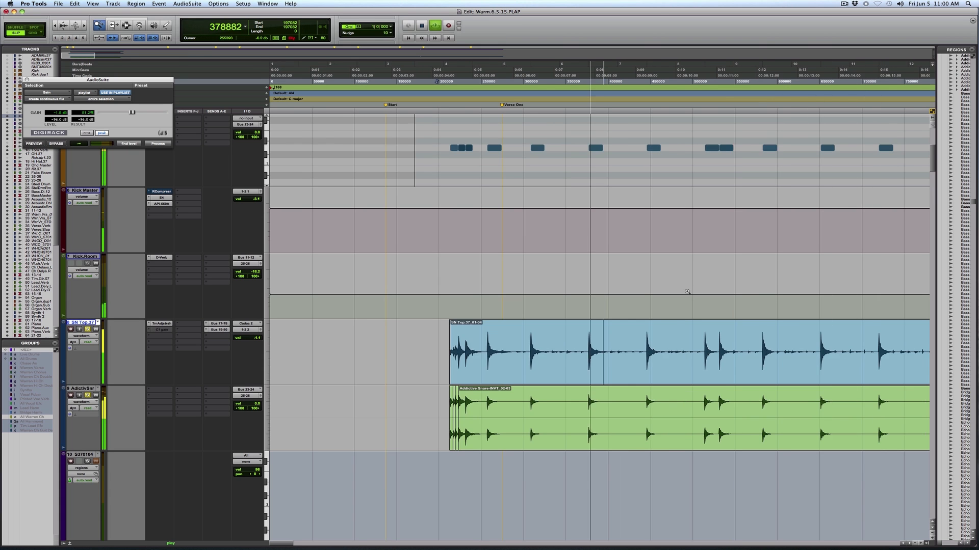
{"action": "key", "text": "r"}
{"action": "key", "text": "r"}
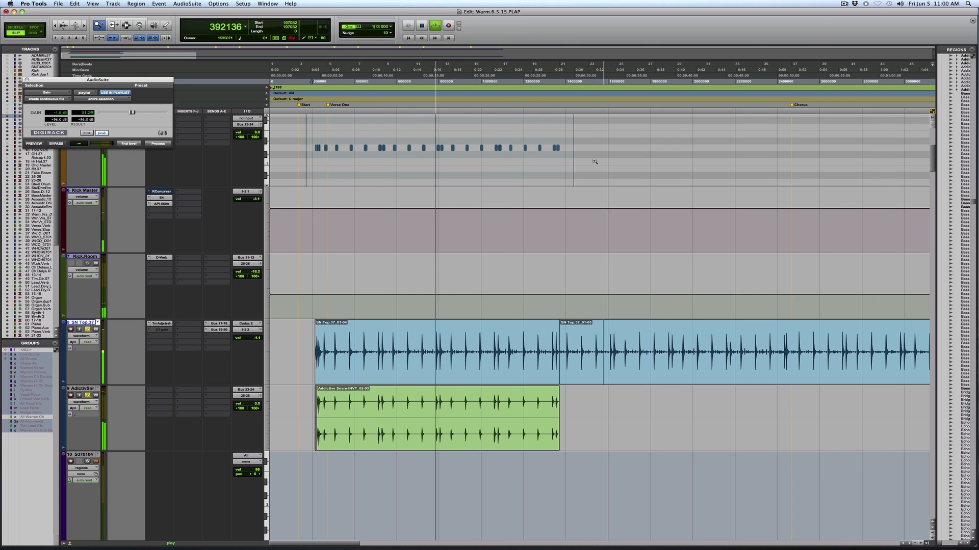
{"action": "key", "text": "F8"}
{"action": "left_click", "coordinate": [383, 406]}
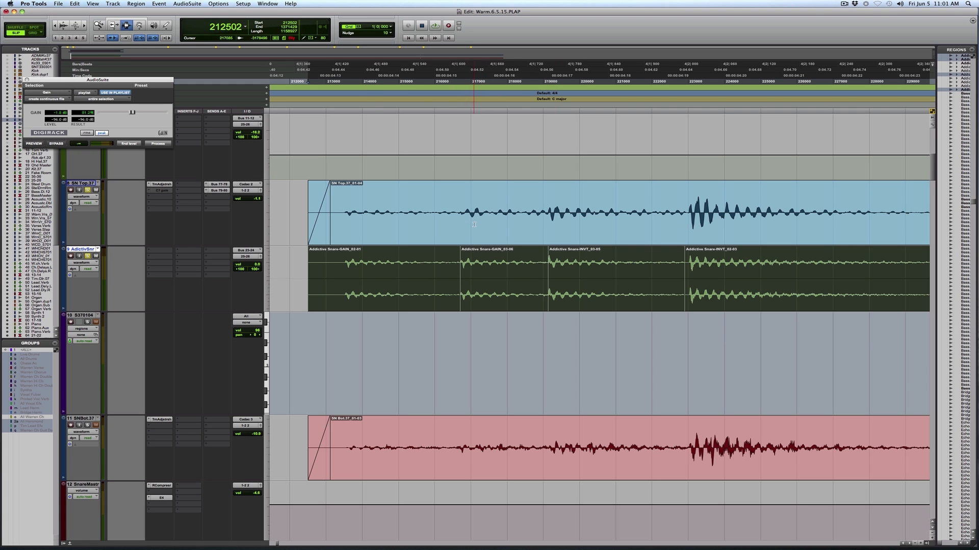
Step: Close the AudioSuite Gain window and move the Kick.37 track directly above the AdictivKck track
{"action": "scroll", "coordinate": [476, 217], "scroll_direction": "up", "scroll_amount": 5}
{"action": "scroll", "coordinate": [476, 218], "scroll_direction": "up", "scroll_amount": 5}
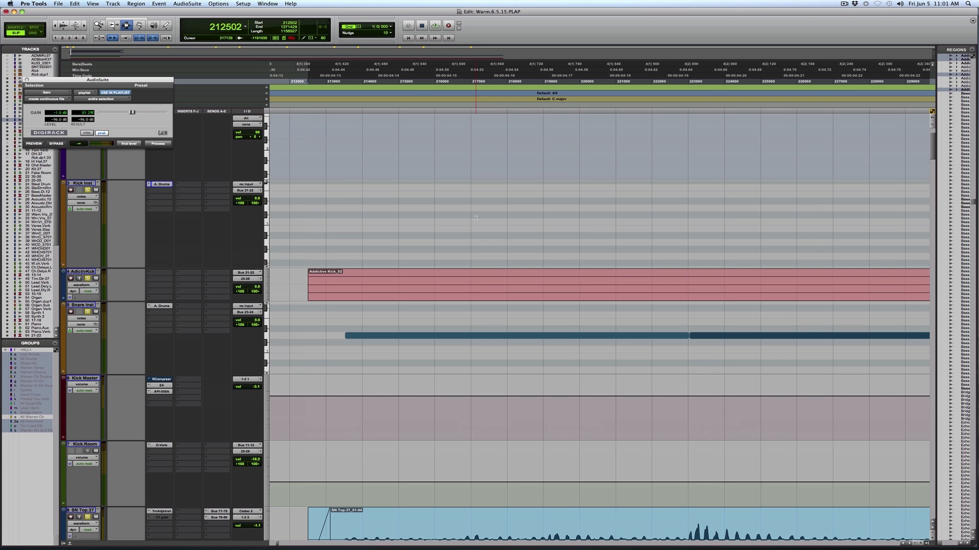
{"action": "scroll", "coordinate": [475, 218], "scroll_direction": "down", "scroll_amount": 4}
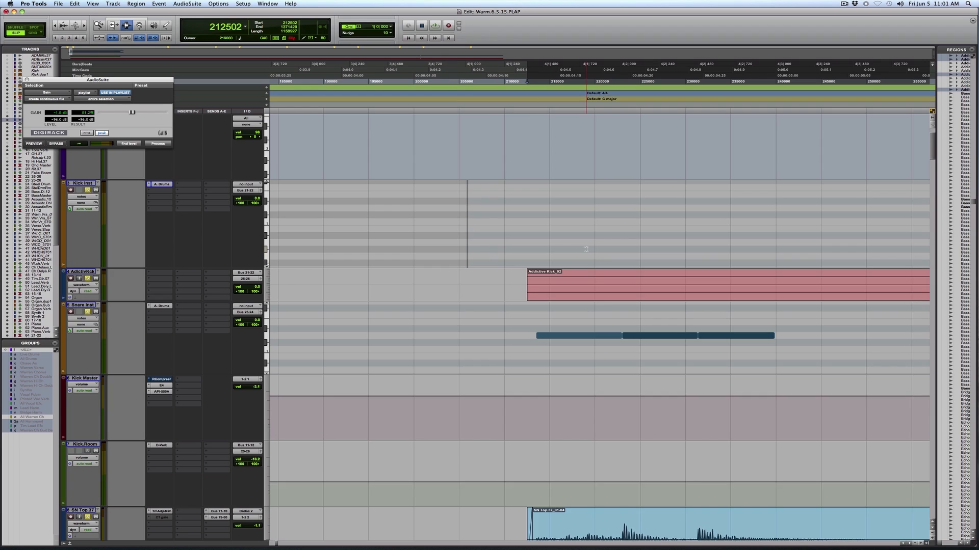
{"action": "scroll", "coordinate": [594, 274], "scroll_direction": "up", "scroll_amount": 3}
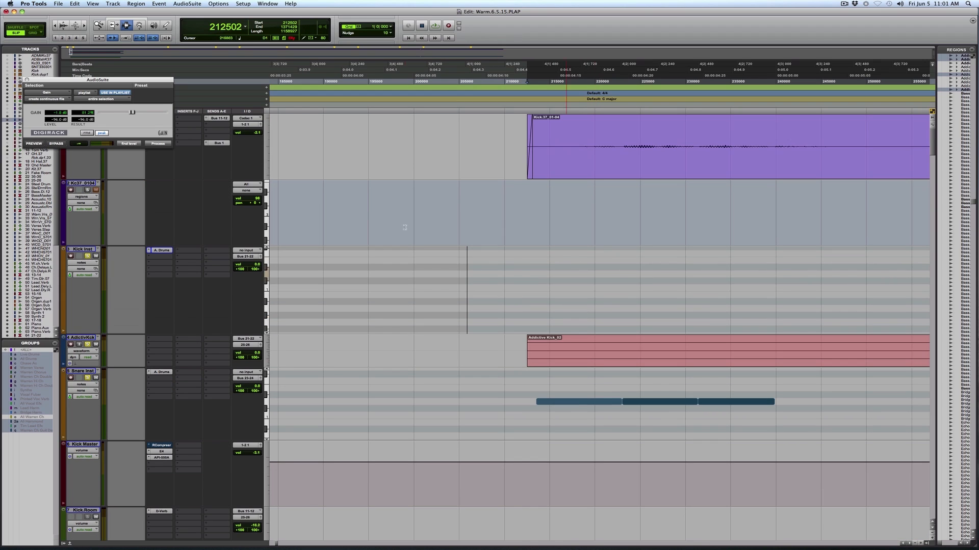
{"action": "left_click", "coordinate": [27, 79]}
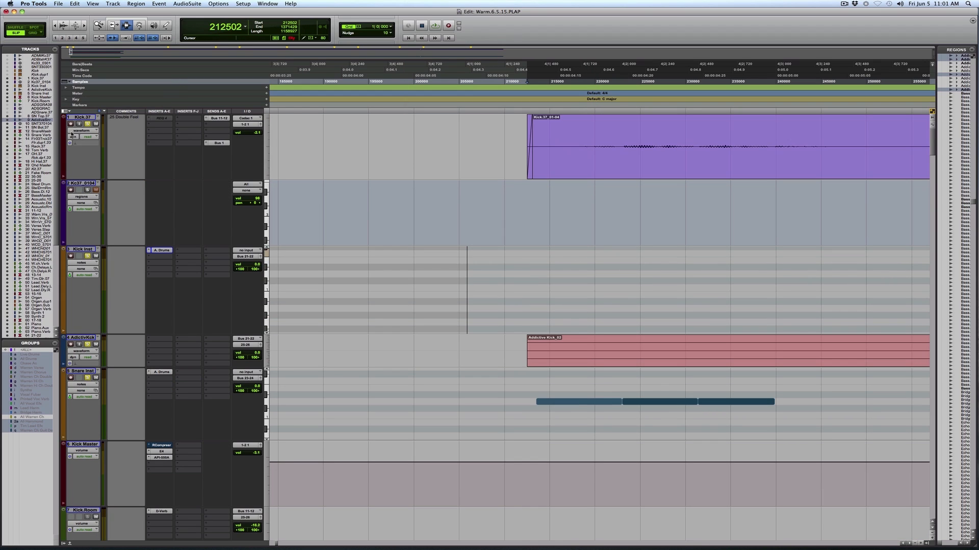
{"action": "left_click_drag", "start_coordinate": [84, 116], "coordinate": [158, 324]}
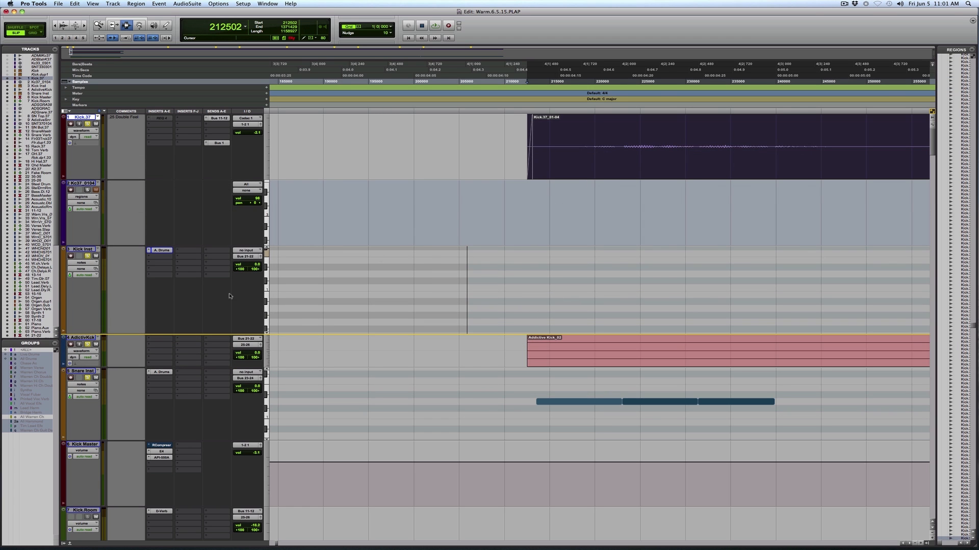
Step: Compare the polarity of the first Verse One kick hit on Kick.37 and AdictivKck, enlarging the waveform display
{"action": "left_click_drag", "start_coordinate": [433, 253], "coordinate": [430, 255]}
{"action": "scroll", "coordinate": [626, 287], "scroll_direction": "down", "scroll_amount": 2}
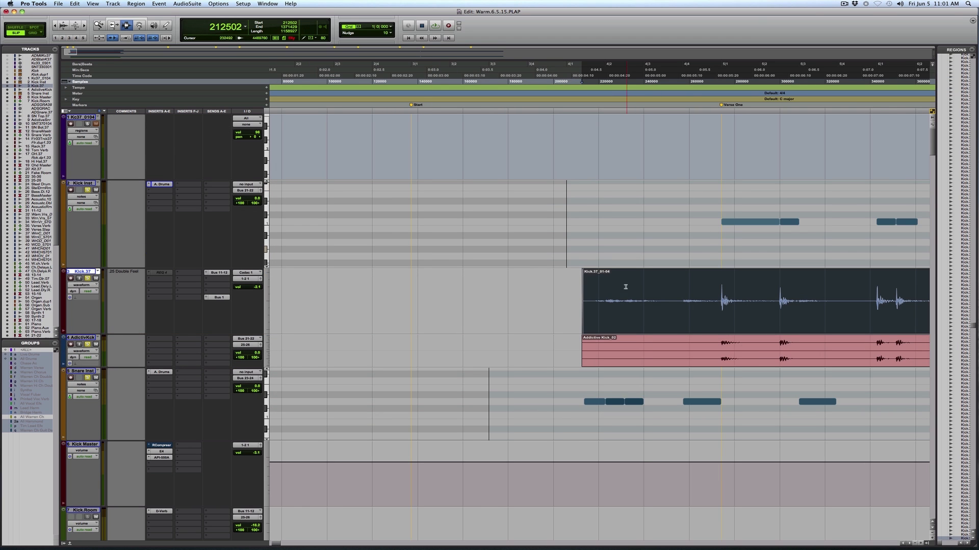
{"action": "scroll", "coordinate": [729, 352], "scroll_direction": "up", "scroll_amount": 3}
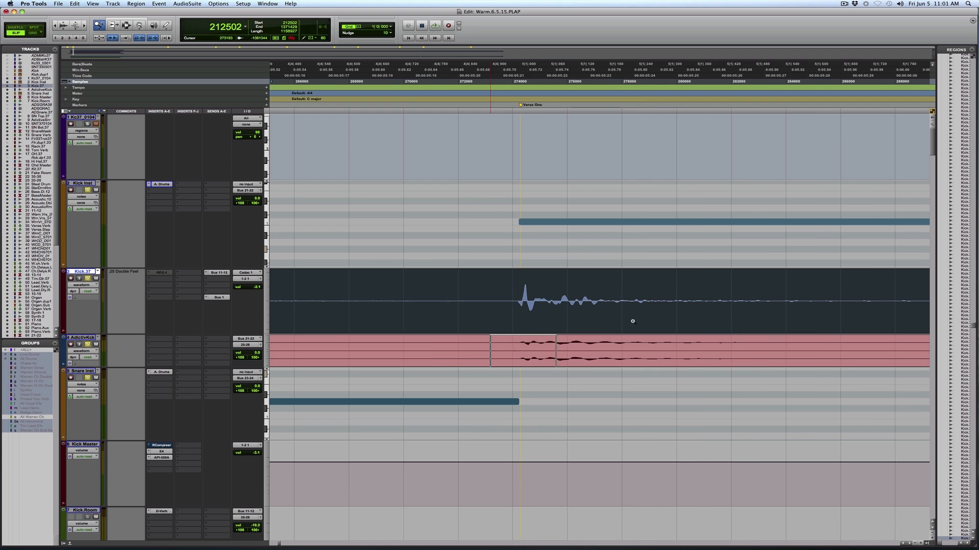
{"action": "scroll", "coordinate": [490, 346], "scroll_direction": "up", "scroll_amount": 1}
{"action": "left_click", "coordinate": [331, 337]}
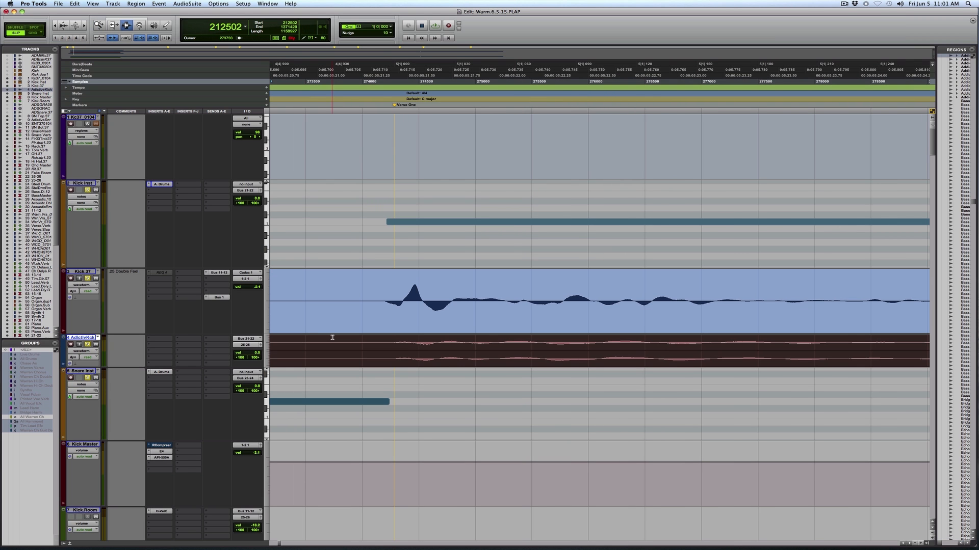
{"action": "key", "text": "super+alt+bracketright"}
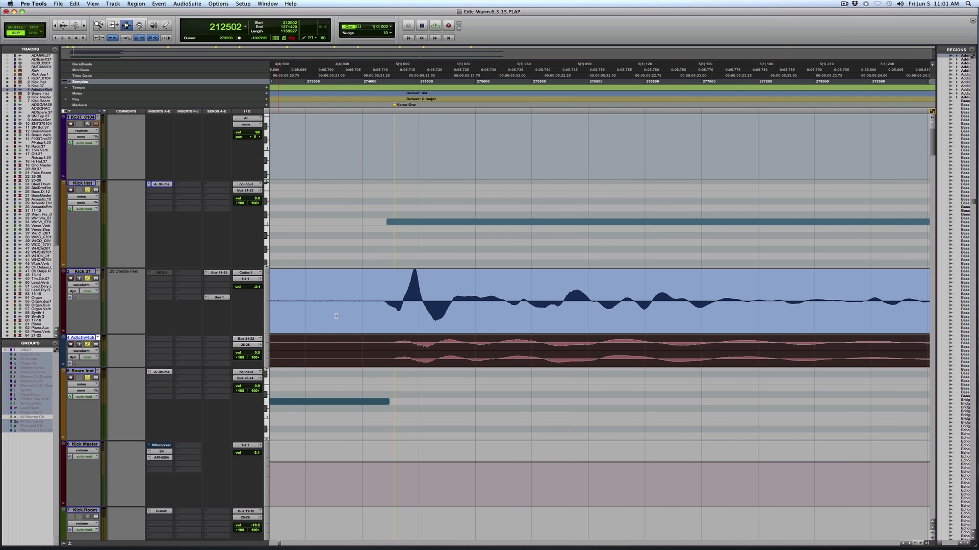
{"action": "scroll", "coordinate": [644, 316], "scroll_direction": "down", "scroll_amount": 10}
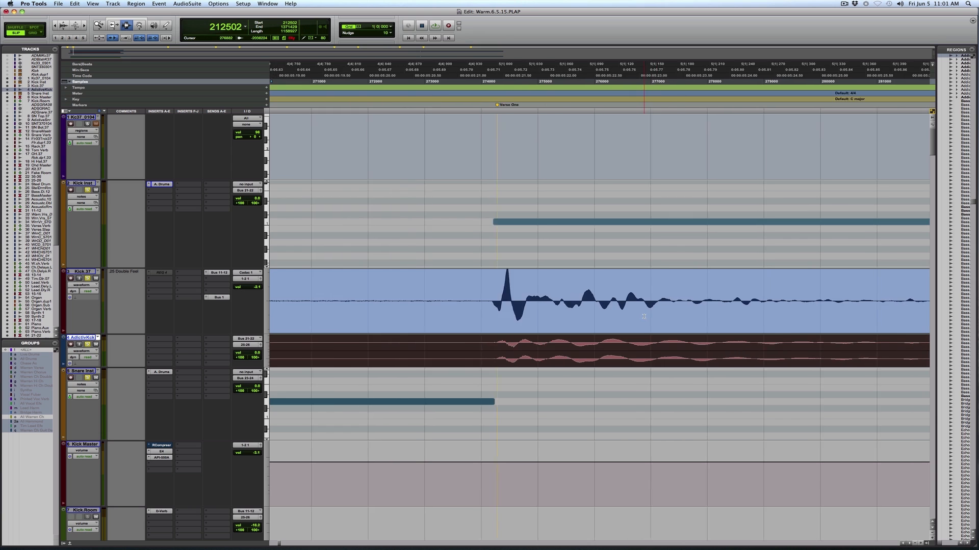
Step: Invert the polarity of the entire Addictive Kick region with the AudioSuite Invert process
{"action": "key", "text": "F5"}
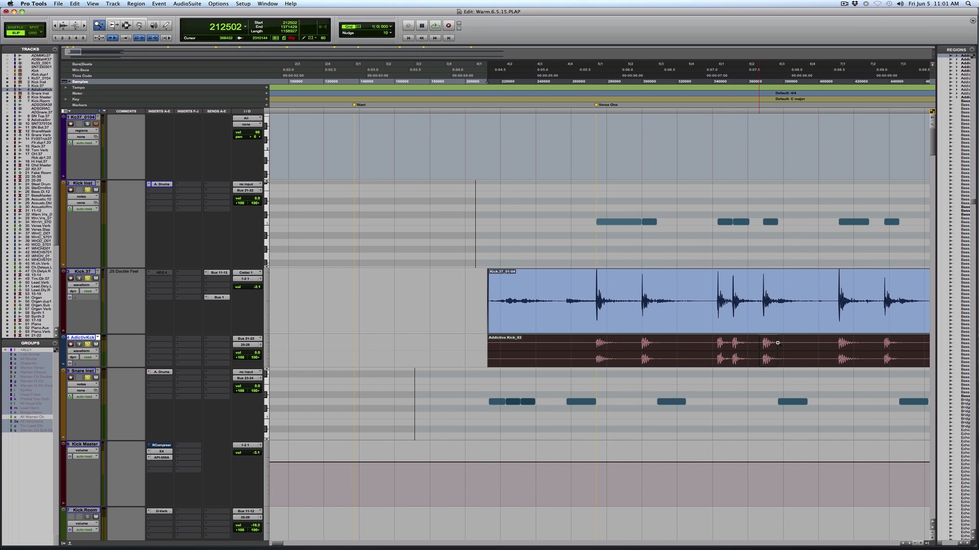
{"action": "left_click_drag", "start_coordinate": [766, 341], "coordinate": [785, 343]}
{"action": "left_click_drag", "start_coordinate": [491, 330], "coordinate": [491, 333]}
{"action": "double_click", "coordinate": [498, 342]}
{"action": "left_click", "coordinate": [190, 2]}
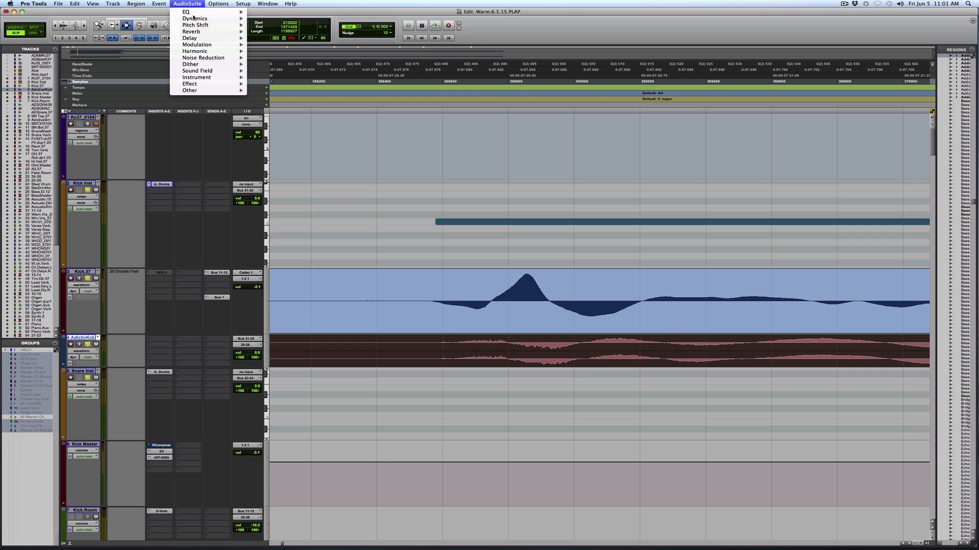
{"action": "mouse_move", "coordinate": [206, 89]}
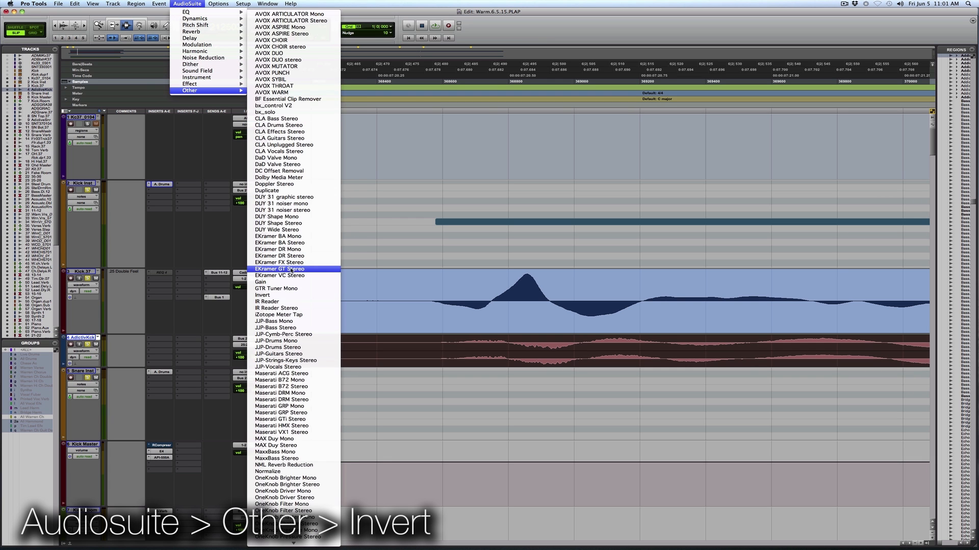
{"action": "left_click", "coordinate": [286, 295]}
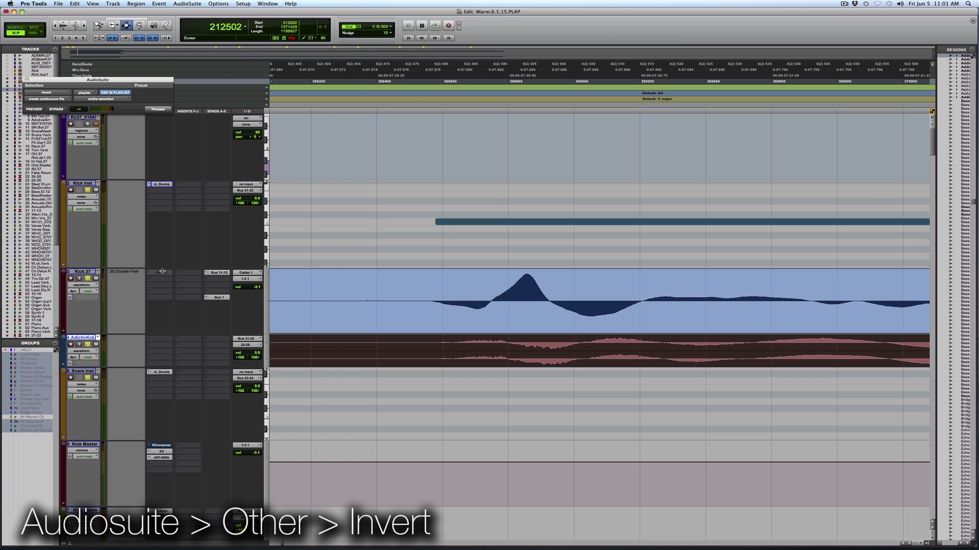
{"action": "left_click", "coordinate": [159, 109]}
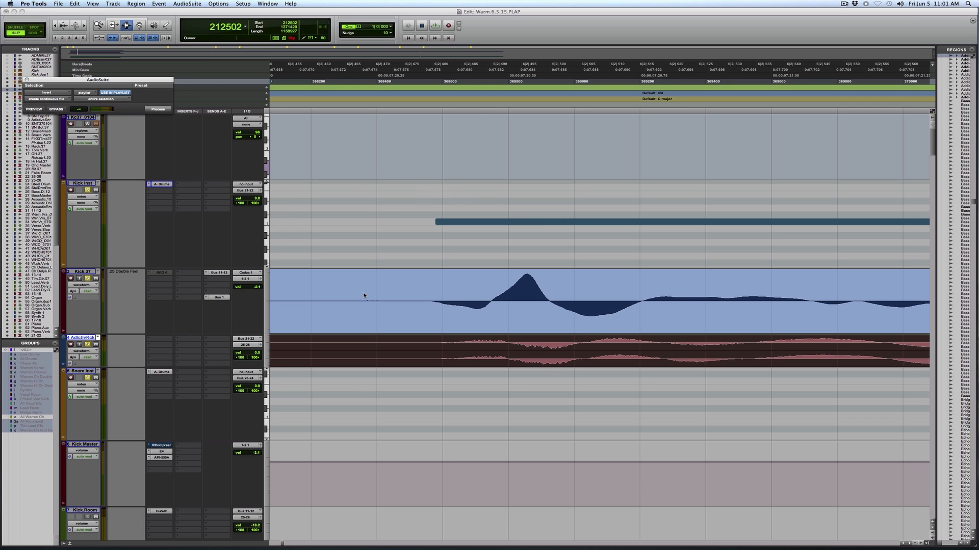
Step: Shift the inverted Addictive Kick region slightly earlier, to start at sample 212483, so its hits line up with Kick.37
{"action": "key", "text": "F8"}
{"action": "left_click", "coordinate": [505, 349]}
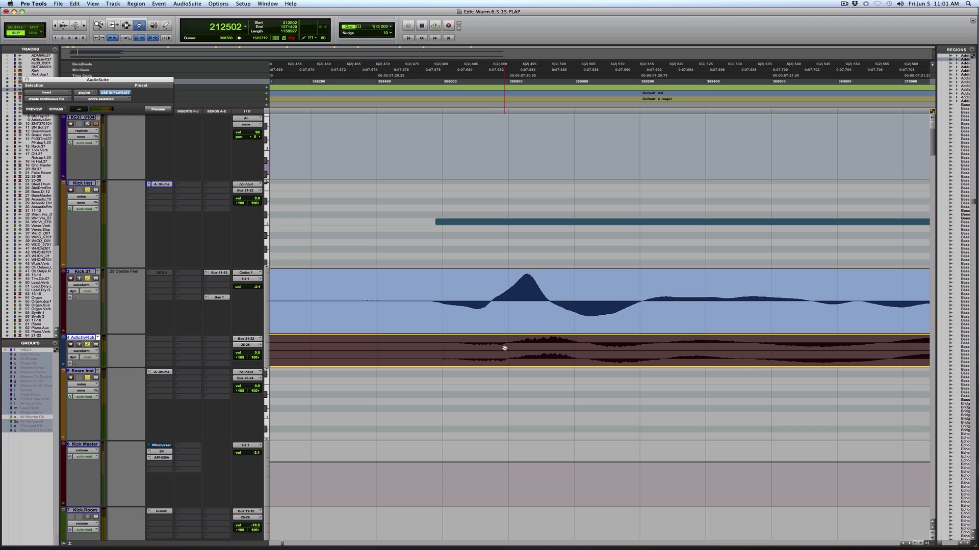
{"action": "left_click", "coordinate": [505, 348]}
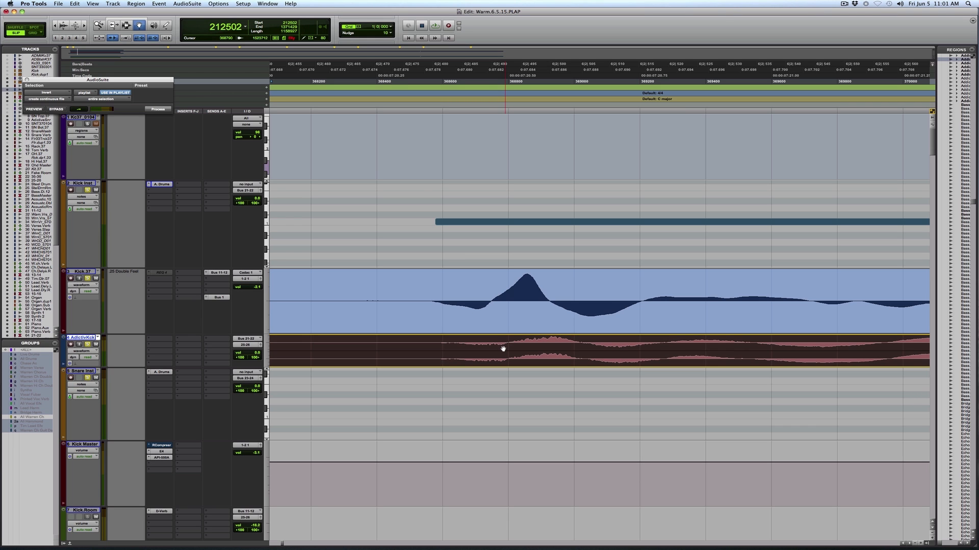
{"action": "double_click", "coordinate": [505, 349]}
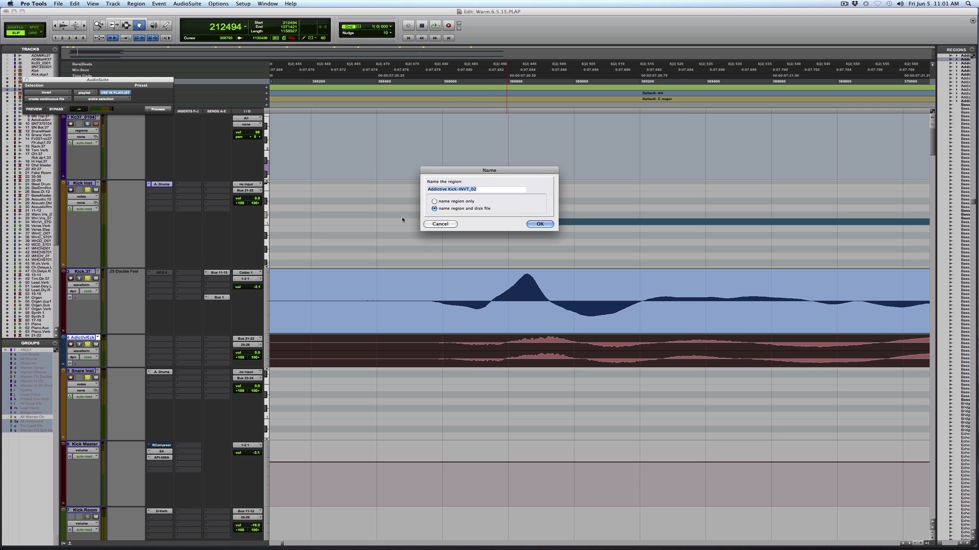
{"action": "key", "text": "Return"}
{"action": "left_click", "coordinate": [493, 353]}
Step: Play the aligned Addictive Kick and Snare parts together with the original drums from the start of the kick region
{"action": "key", "text": "r"}
{"action": "key", "text": "r"}
{"action": "key", "text": "r"}
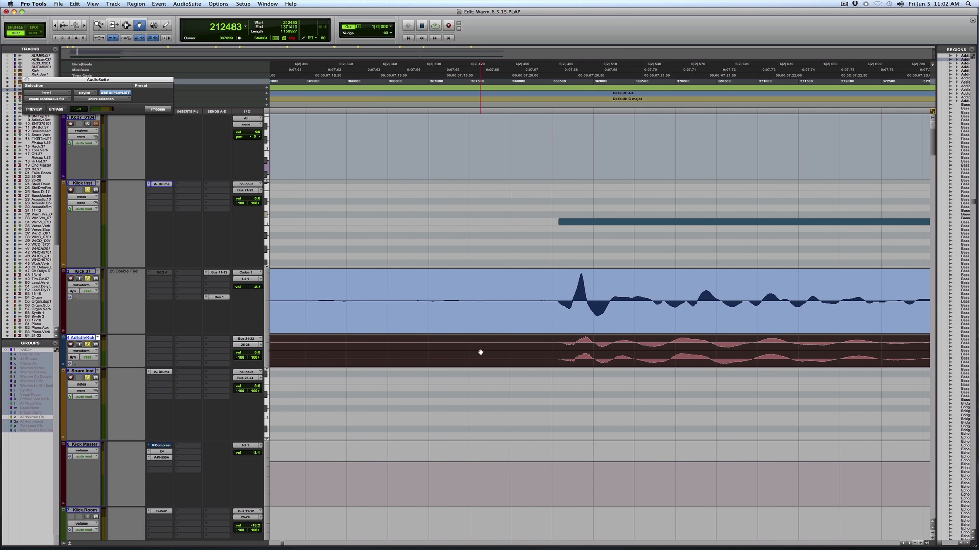
{"action": "key", "text": "r"}
{"action": "key", "text": "r"}
{"action": "key", "text": "r"}
{"action": "key", "text": "r"}
{"action": "key", "text": "r"}
{"action": "key", "text": "r"}
{"action": "key", "text": "r"}
{"action": "key", "text": "r"}
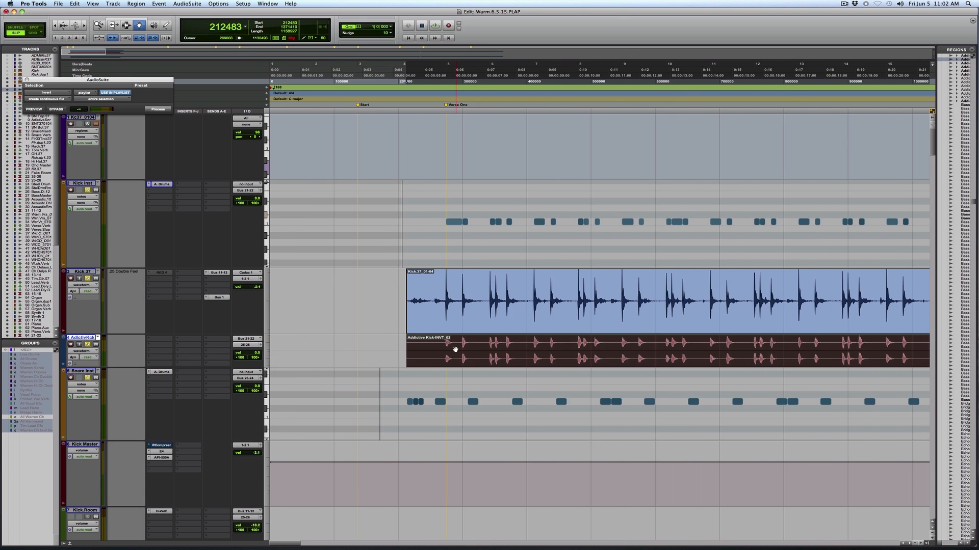
{"action": "key", "text": "t"}
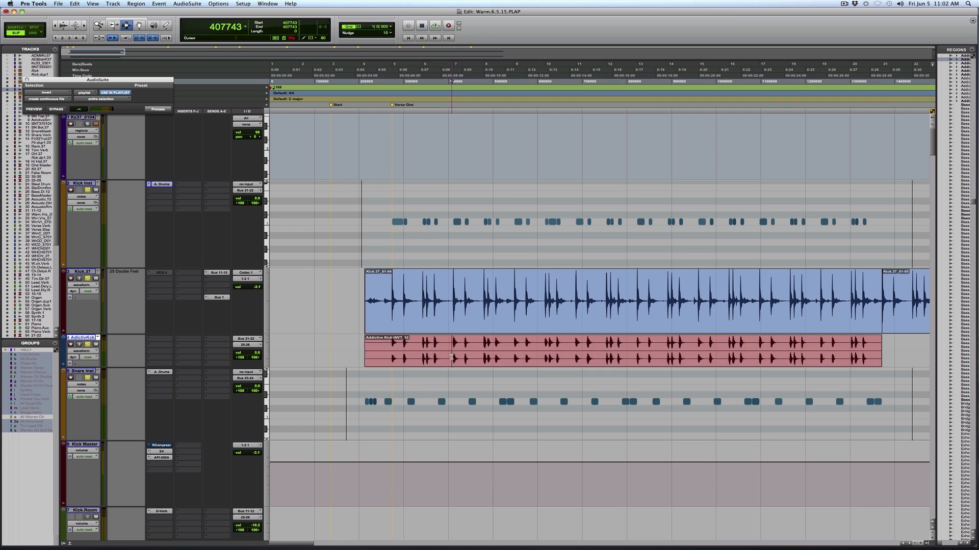
{"action": "key", "text": "space"}
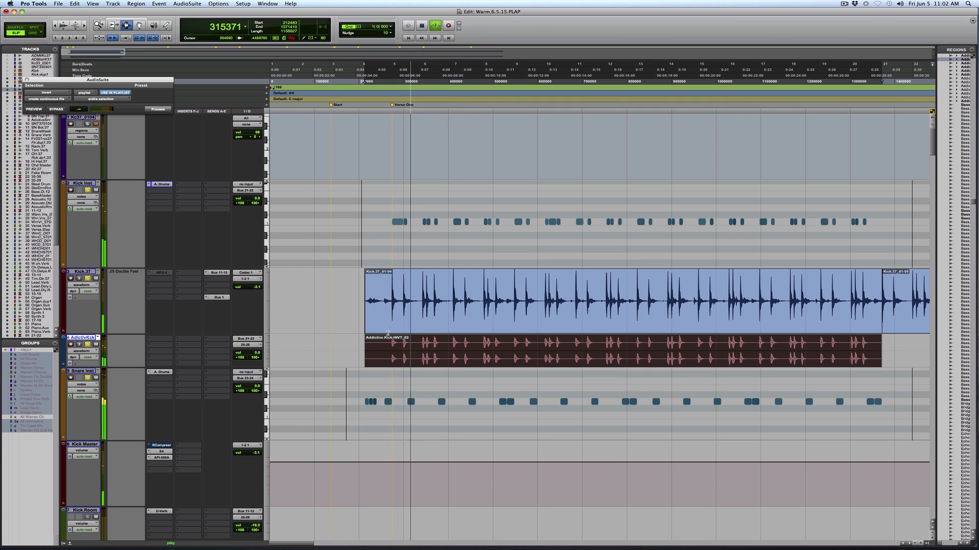
{"action": "scroll", "coordinate": [281, 345], "scroll_direction": "down", "scroll_amount": 3}
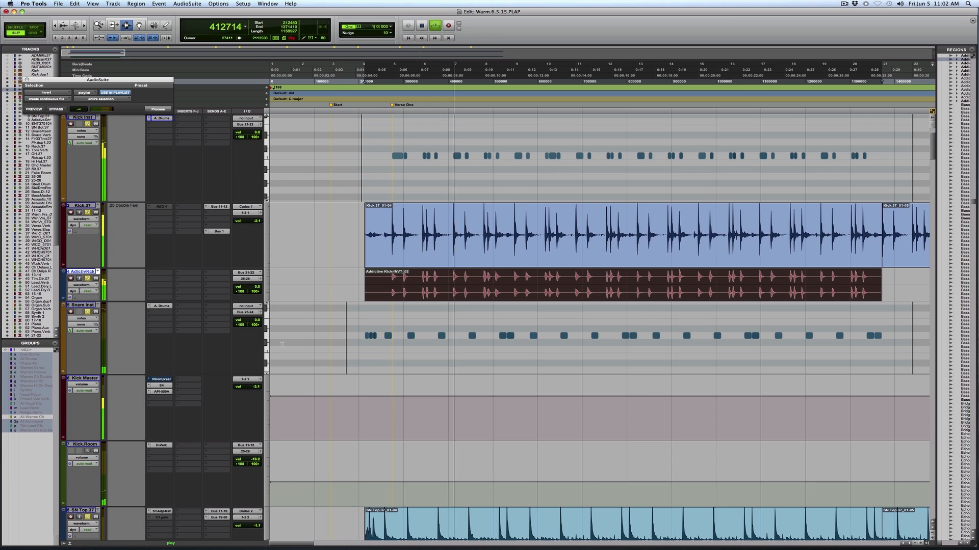
{"action": "scroll", "coordinate": [117, 441], "scroll_direction": "down", "scroll_amount": 7}
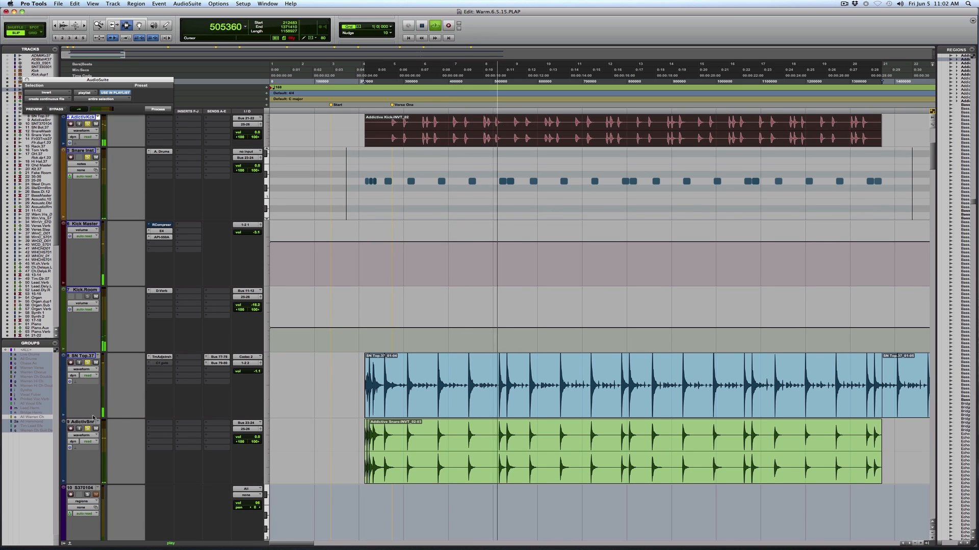
{"action": "key", "text": "space"}
Step: Reactivate the suspended track groups and select the AdictivKck and AdictivSnr tracks together
{"action": "key", "text": "shift+super+g"}
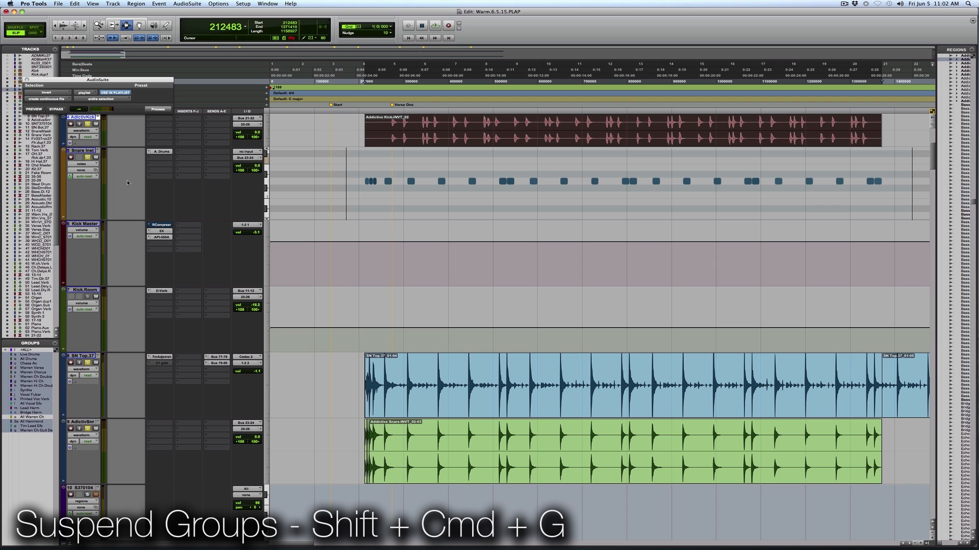
{"action": "left_click", "coordinate": [87, 151]}
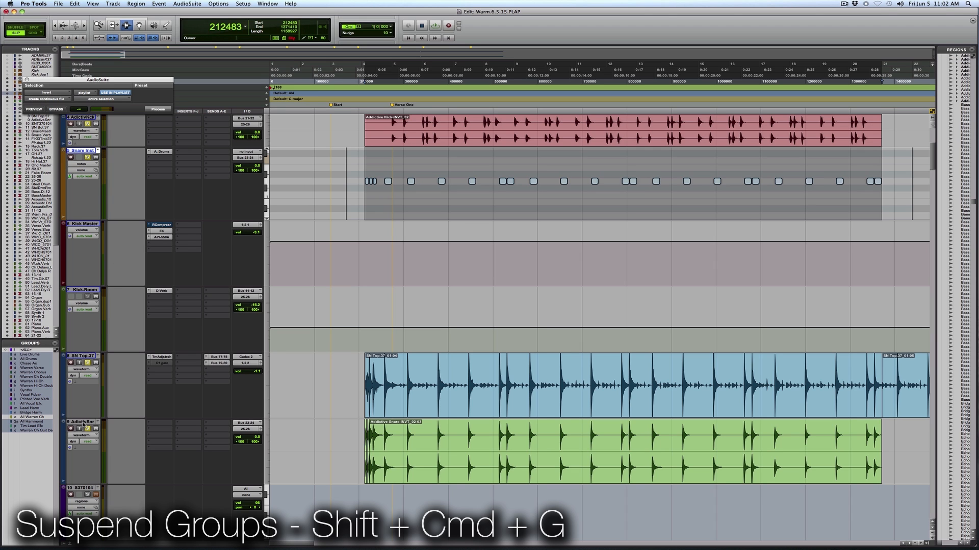
{"action": "left_click", "coordinate": [83, 424], "text": "super"}
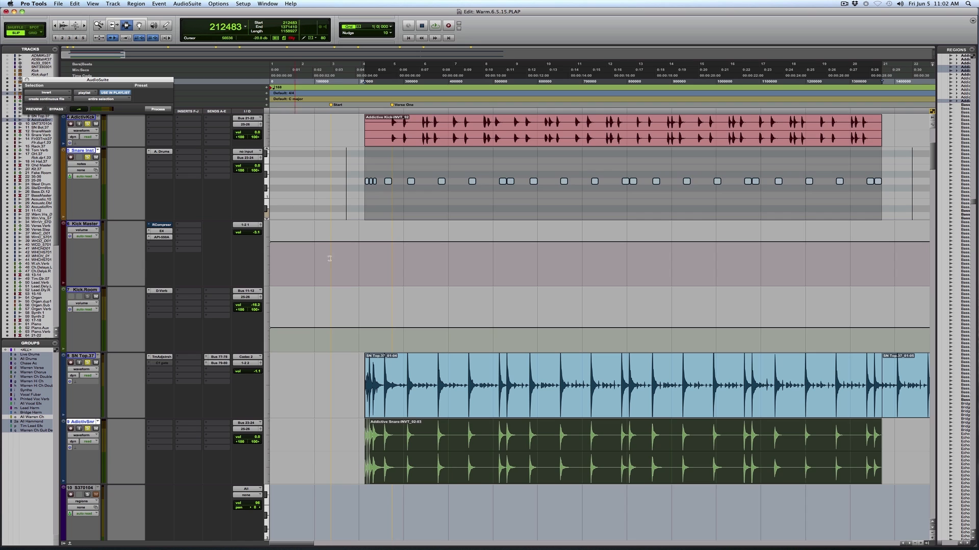
{"action": "left_click", "coordinate": [341, 142]}
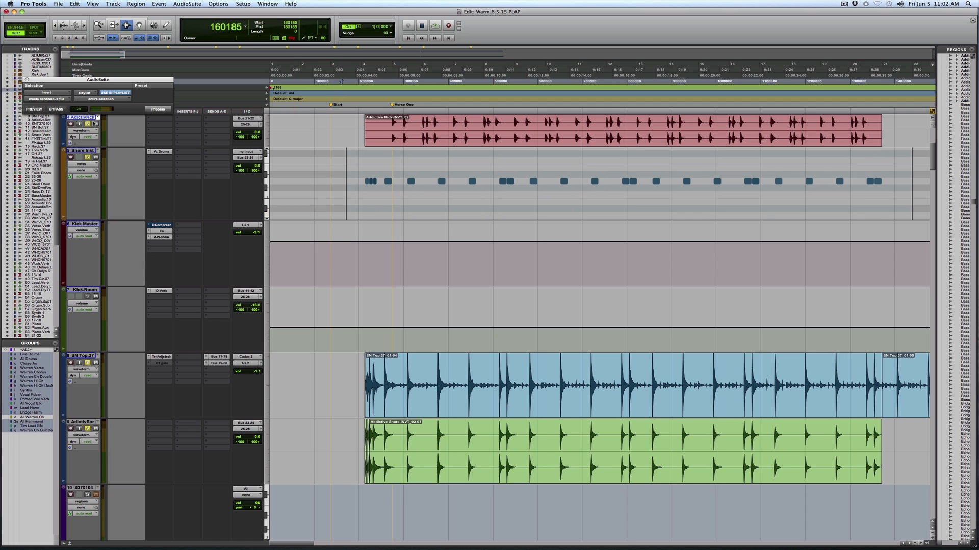
{"action": "left_click", "coordinate": [87, 423], "text": "super"}
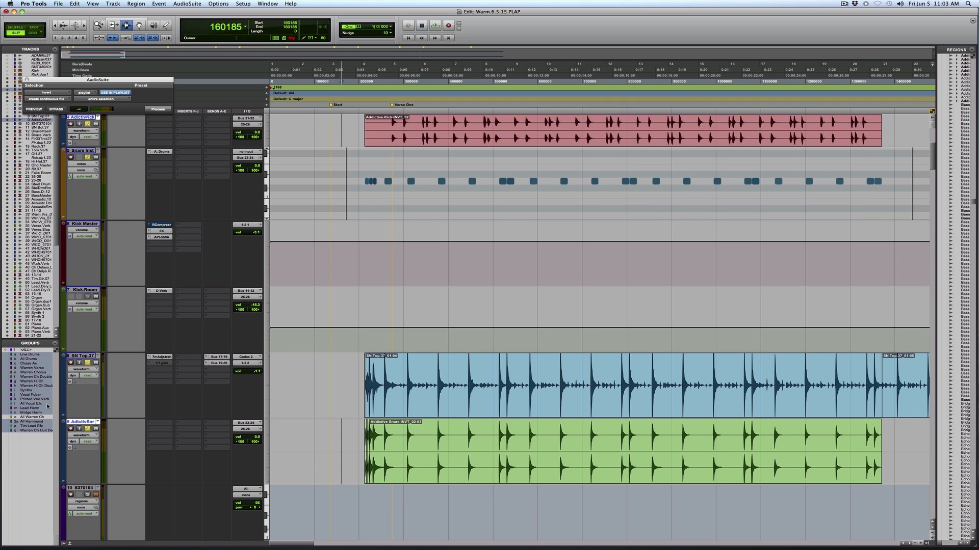
Step: Create a track group named ADD from the selected AdictivKck and AdictivSnr tracks
{"action": "key", "text": "super+g"}
{"action": "type", "text": "ADD"}
{"action": "key", "text": "Return"}
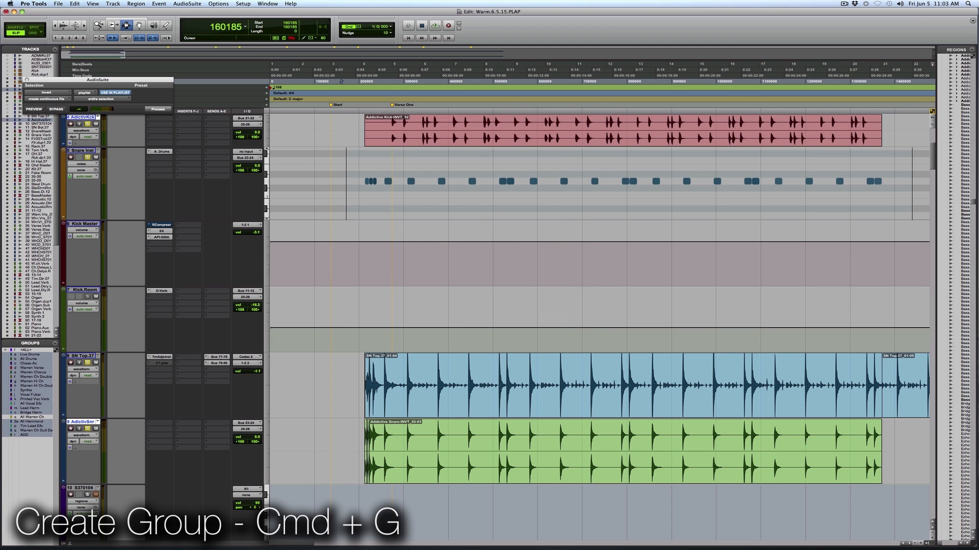
Step: Hide and make inactive the two kick and snare MIDI tracks together with the Kick Inst and Snare Inst tracks
{"action": "scroll", "coordinate": [390, 415], "scroll_direction": "up", "scroll_amount": 3}
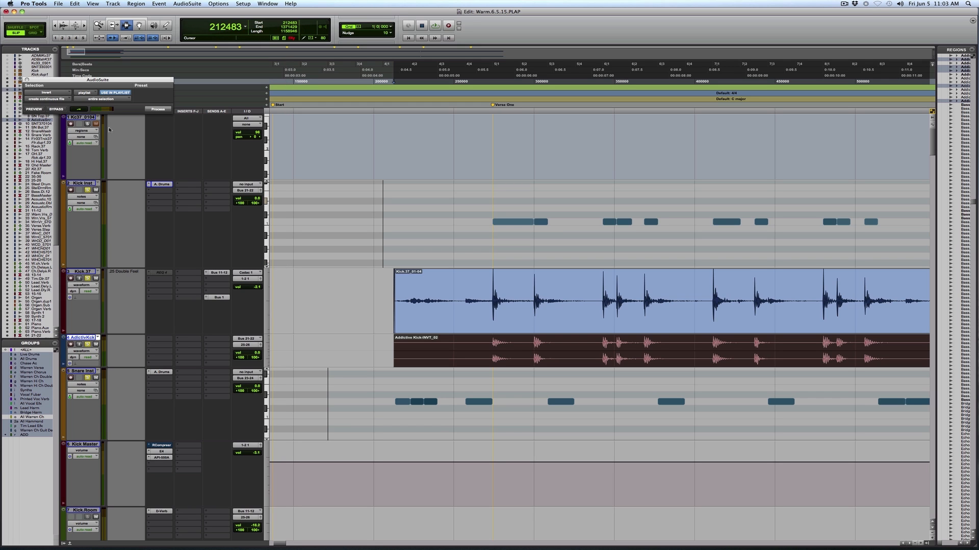
{"action": "left_click", "coordinate": [90, 117]}
{"action": "left_click", "coordinate": [83, 183], "text": "shift"}
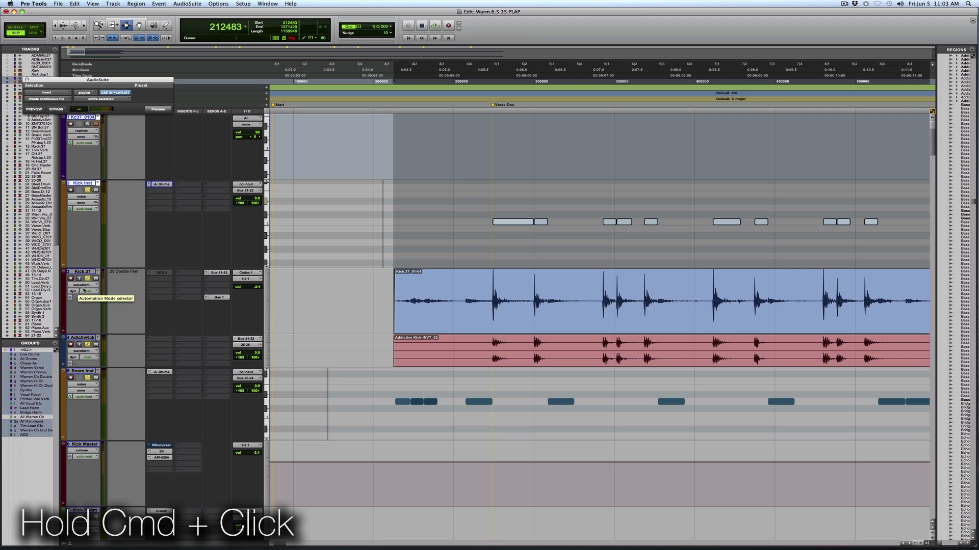
{"action": "left_click", "coordinate": [82, 371], "text": "super"}
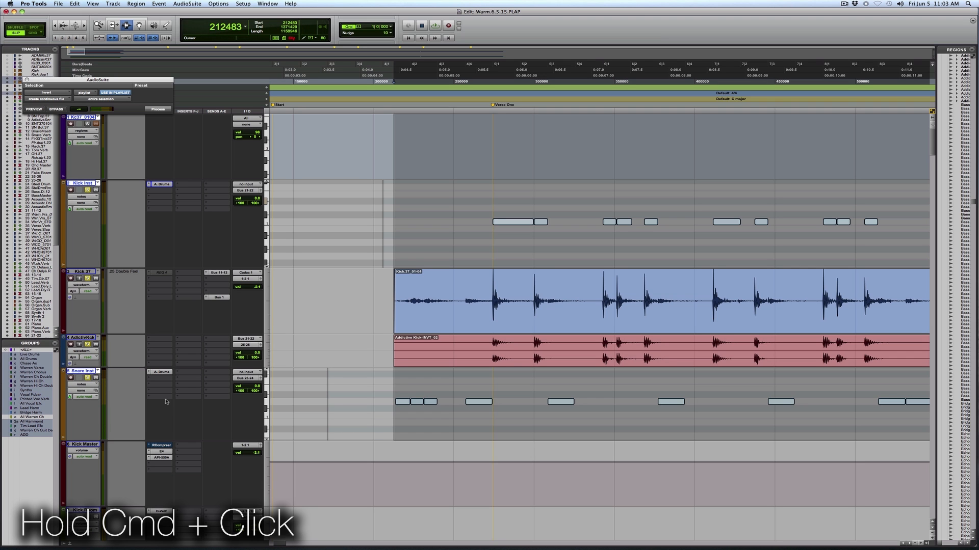
{"action": "scroll", "coordinate": [165, 401], "scroll_direction": "down", "scroll_amount": 8}
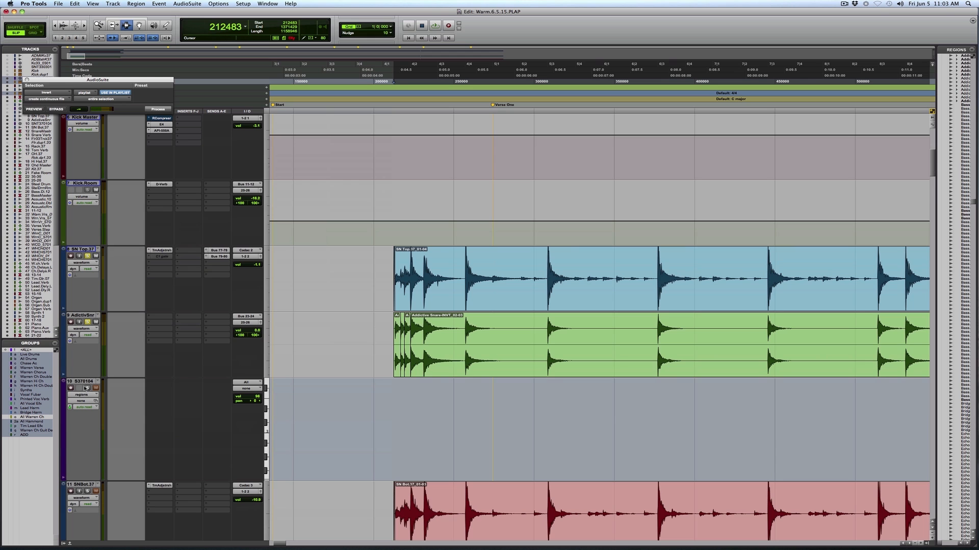
{"action": "left_click", "coordinate": [78, 383], "text": "super"}
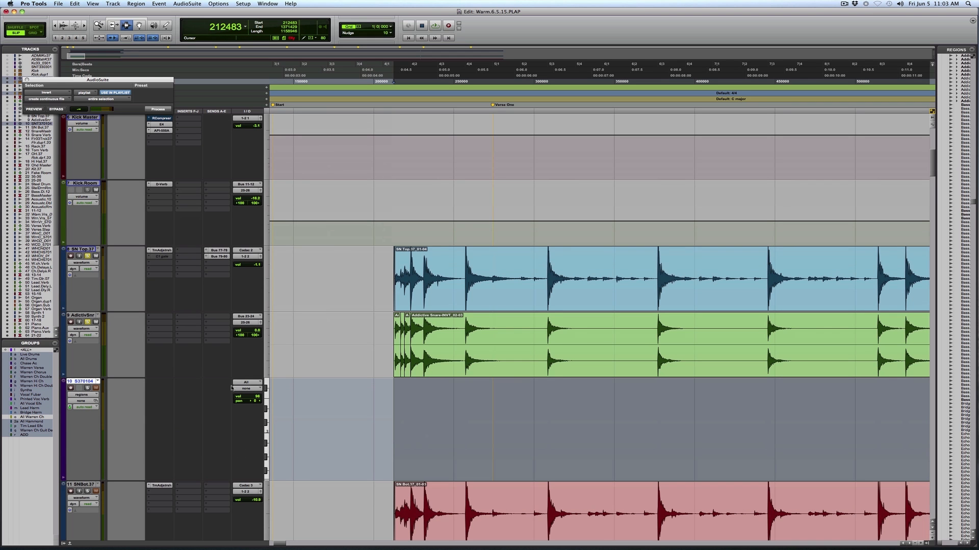
{"action": "scroll", "coordinate": [220, 398], "scroll_direction": "up", "scroll_amount": 5}
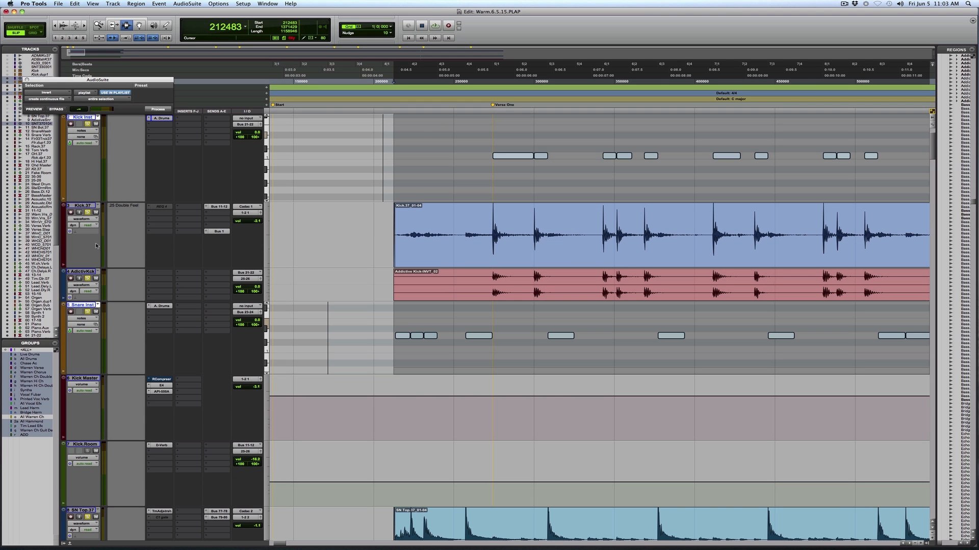
{"action": "scroll", "coordinate": [97, 308], "scroll_direction": "up", "scroll_amount": 2}
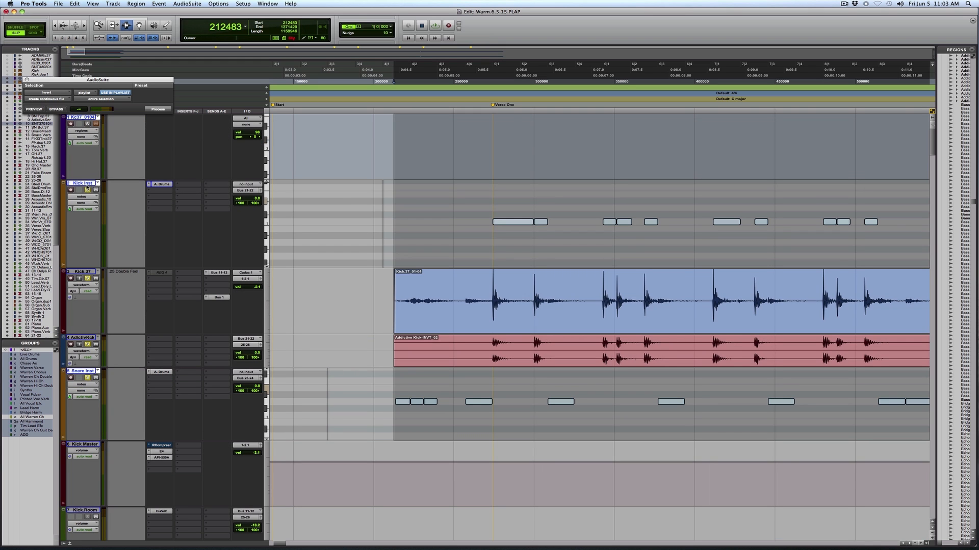
{"action": "right_click", "coordinate": [87, 185]}
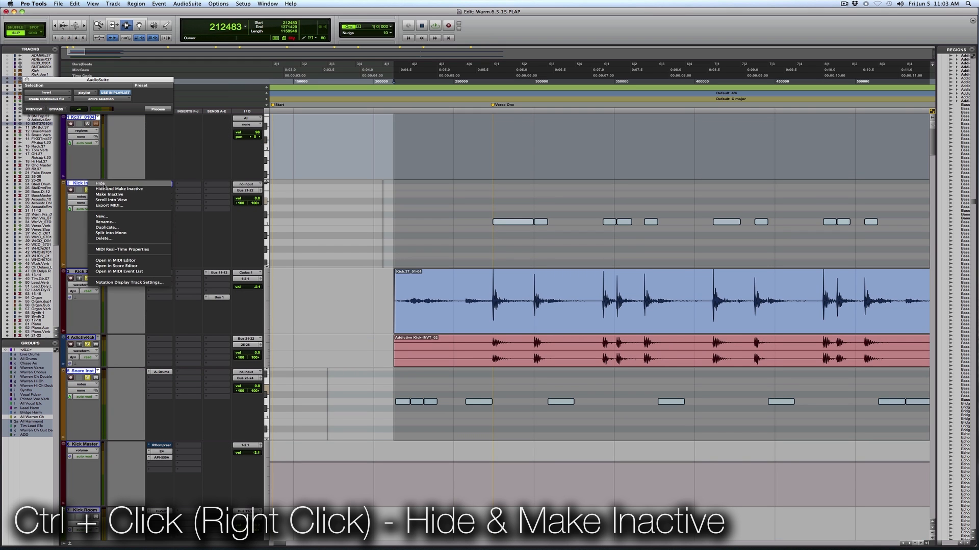
{"action": "left_click", "coordinate": [109, 189]}
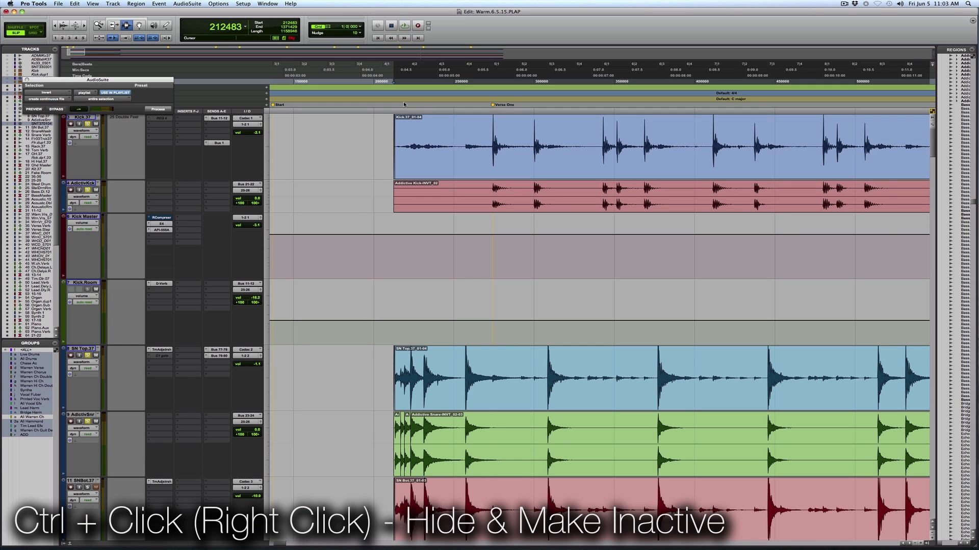
Step: Select the grouped Addictive Kick and Addictive Snare regions together, from the start of the kick region
{"action": "left_click", "coordinate": [393, 209]}
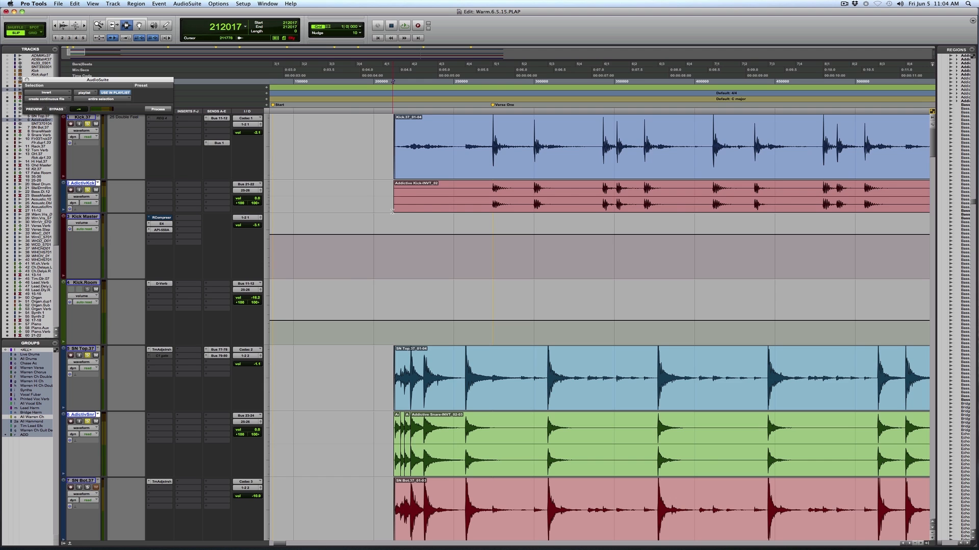
{"action": "key", "text": "super+bracketleft"}
{"action": "key", "text": "super+bracketleft"}
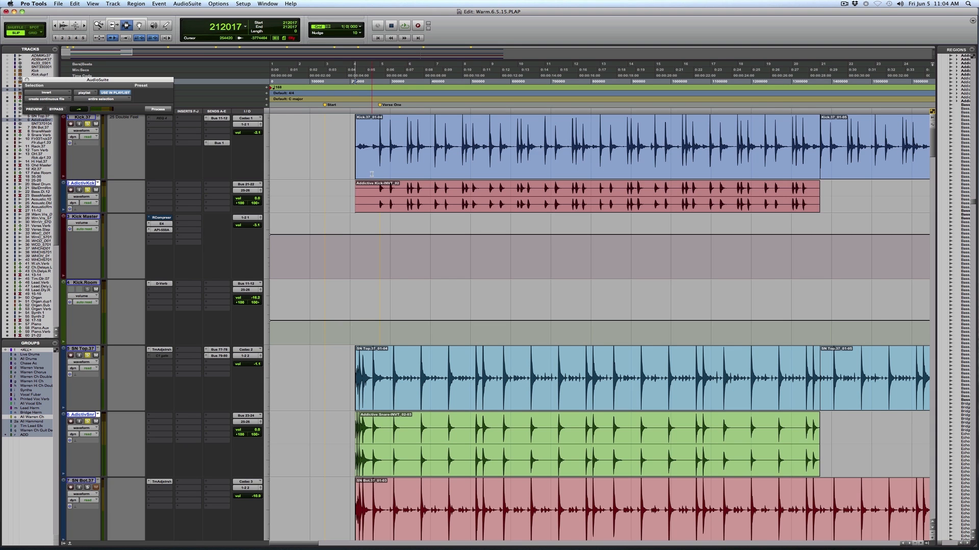
{"action": "key", "text": "r"}
{"action": "key", "text": "F5"}
{"action": "left_click_drag", "start_coordinate": [552, 197], "coordinate": [258, 181]}
{"action": "double_click", "coordinate": [411, 199]}
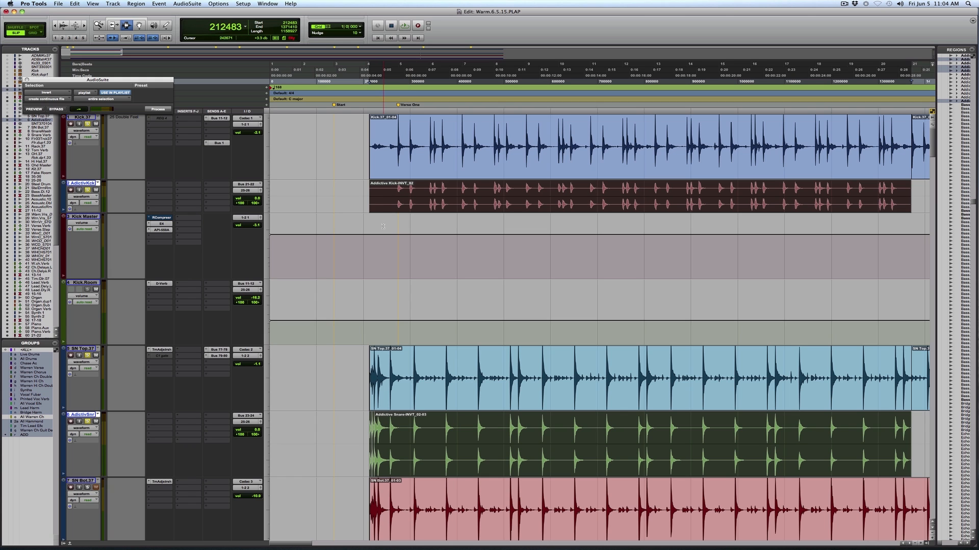
{"action": "key", "text": "F5"}
{"action": "left_click_drag", "start_coordinate": [364, 209], "coordinate": [468, 198]}
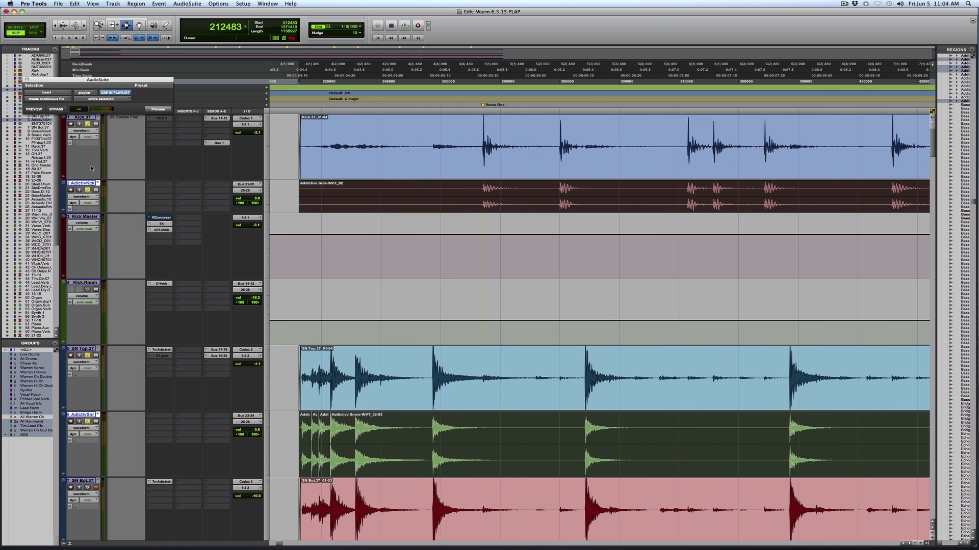
Step: Play the selected section and switch the solos of the Addictive and original drum tracks to compare them
{"action": "key", "text": "space"}
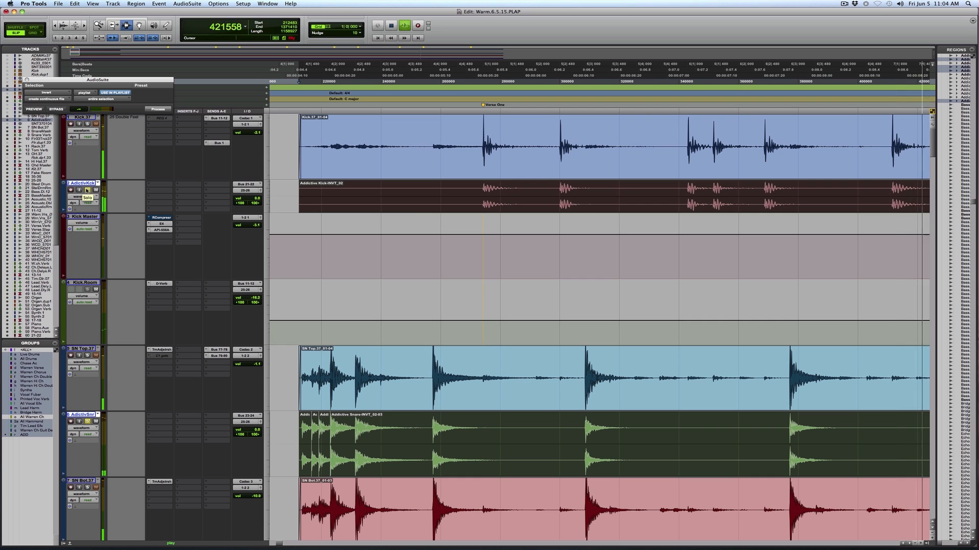
{"action": "key", "text": "r"}
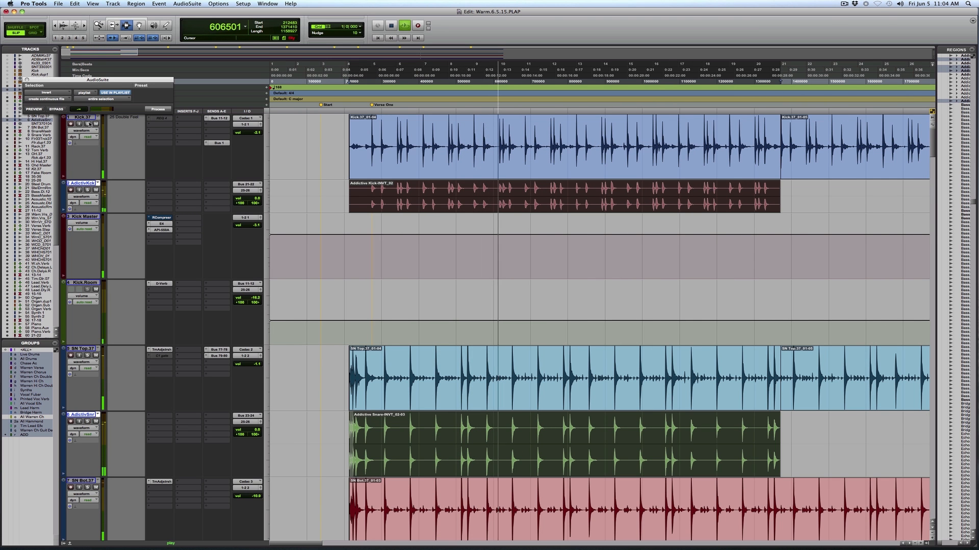
{"action": "left_click", "coordinate": [87, 190]}
{"action": "left_click", "coordinate": [88, 124]}
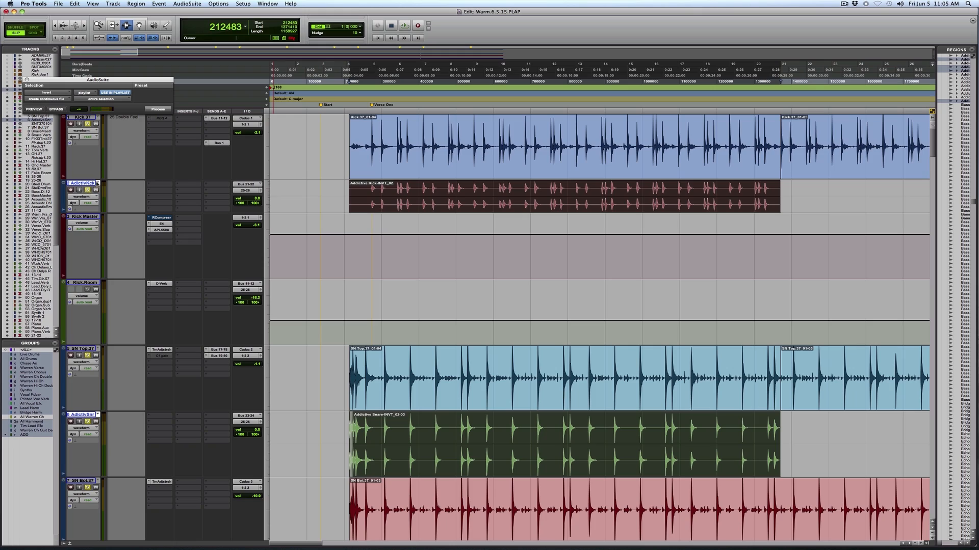
Step: Replay the section, toggling the grouped Addictive tracks' solo to hear the original drums with and without them
{"action": "key", "text": "space"}
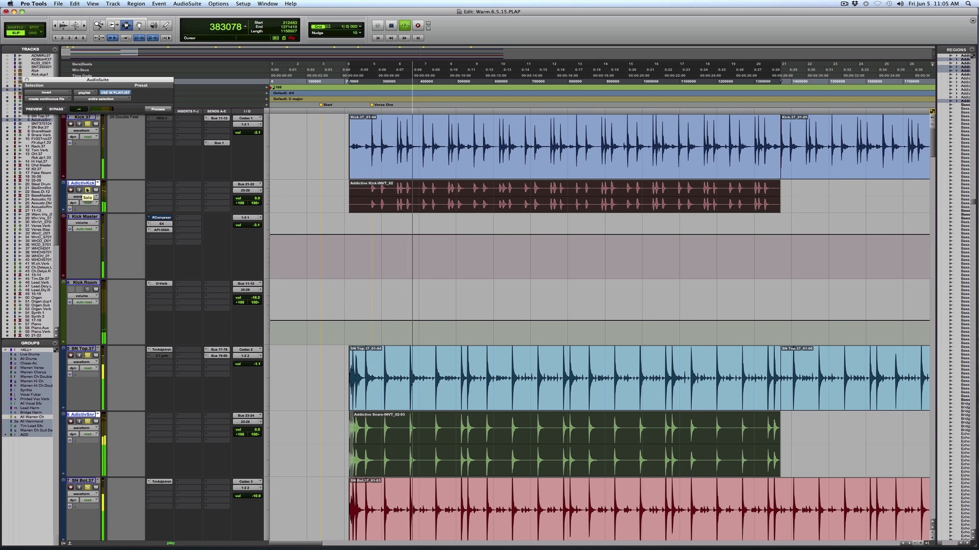
{"action": "left_click", "coordinate": [87, 191]}
{"action": "left_click", "coordinate": [87, 190]}
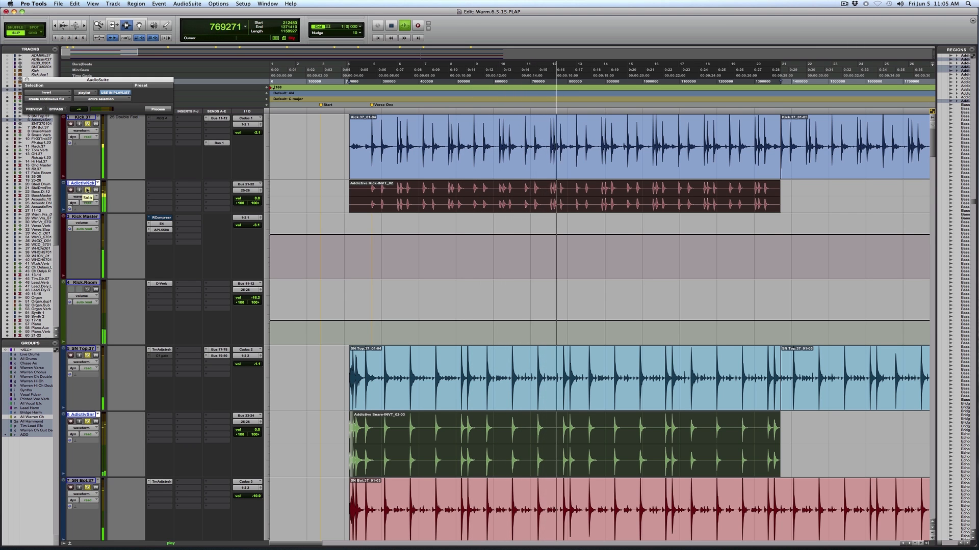
{"action": "left_click", "coordinate": [87, 190]}
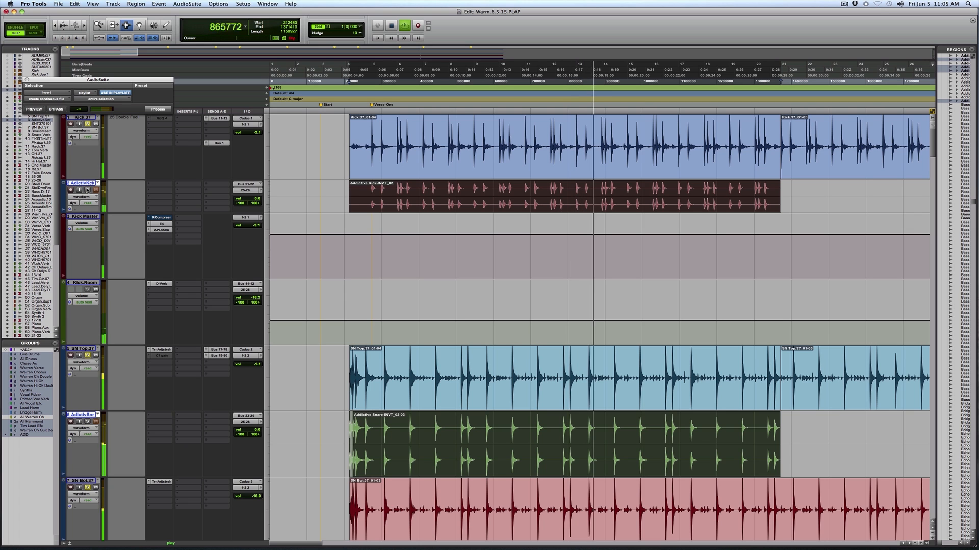
{"action": "left_click", "coordinate": [87, 191]}
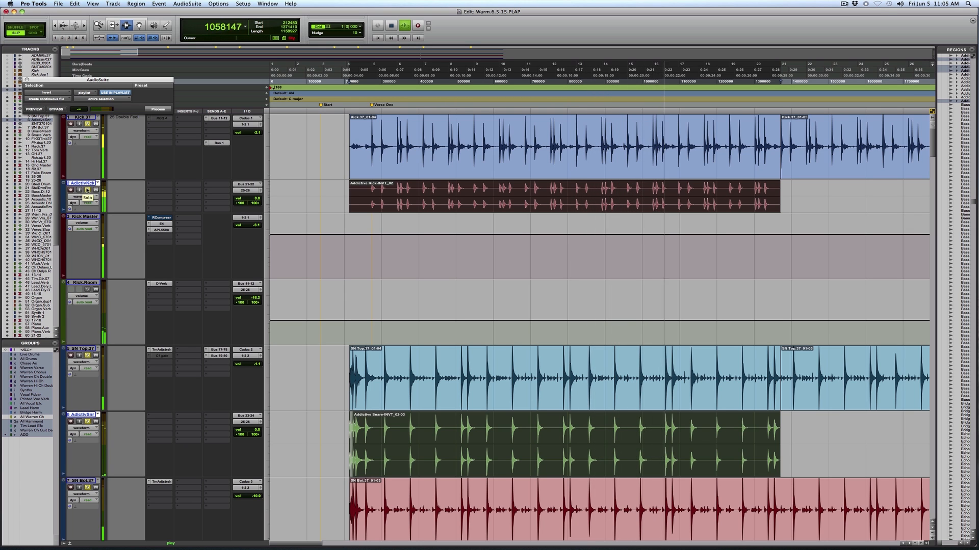
Step: Increase the AdictivKck track's height to match the AdictivSnr track and fill the view with the Addictive regions
{"action": "left_click", "coordinate": [268, 205]}
{"action": "left_click", "coordinate": [279, 212]}
{"action": "key", "text": "F5"}
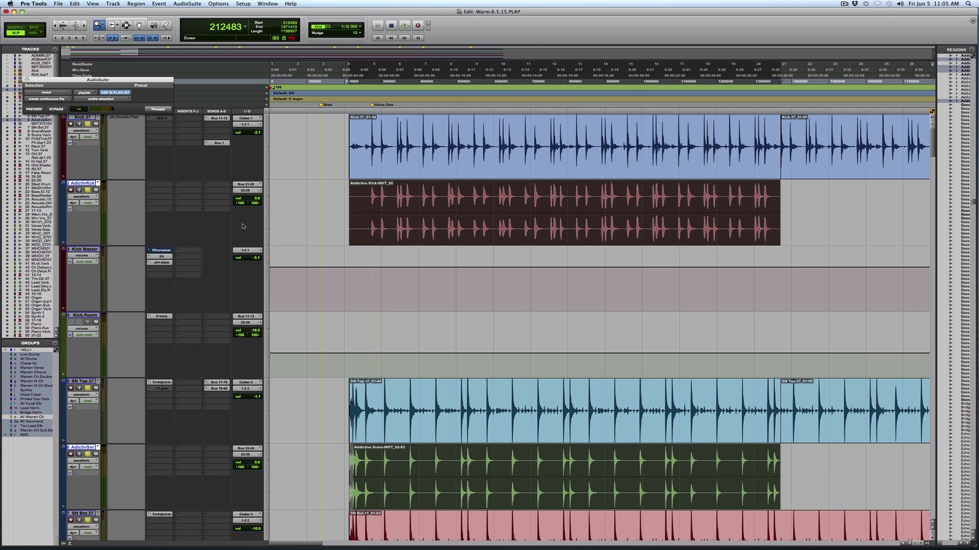
{"action": "left_click_drag", "start_coordinate": [784, 206], "coordinate": [841, 205]}
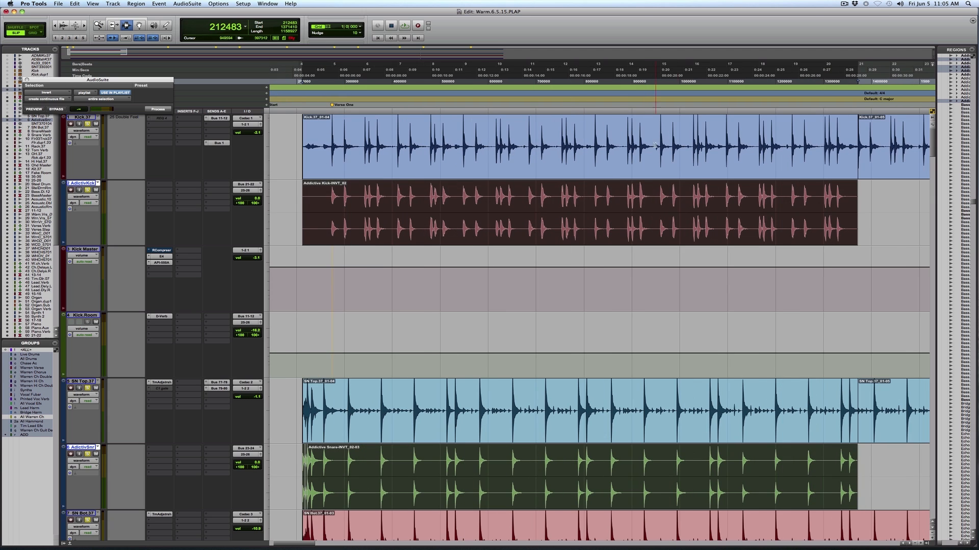